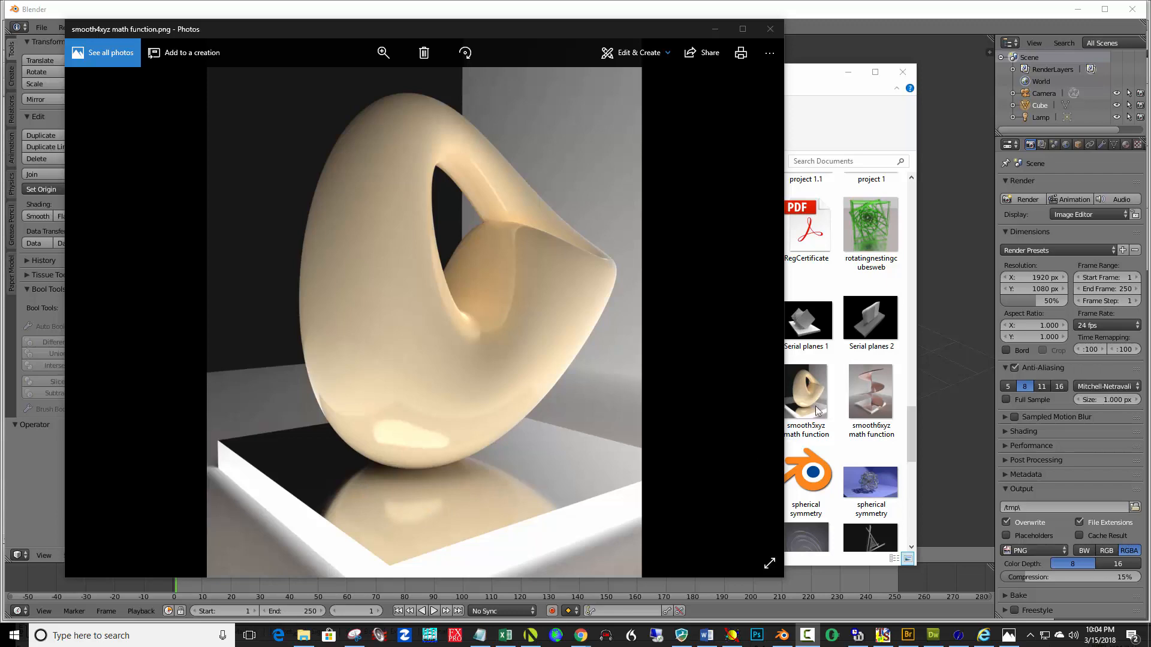
Open the smooth3xyz math function render image to view it, then return to Blender
left_click(809, 280)
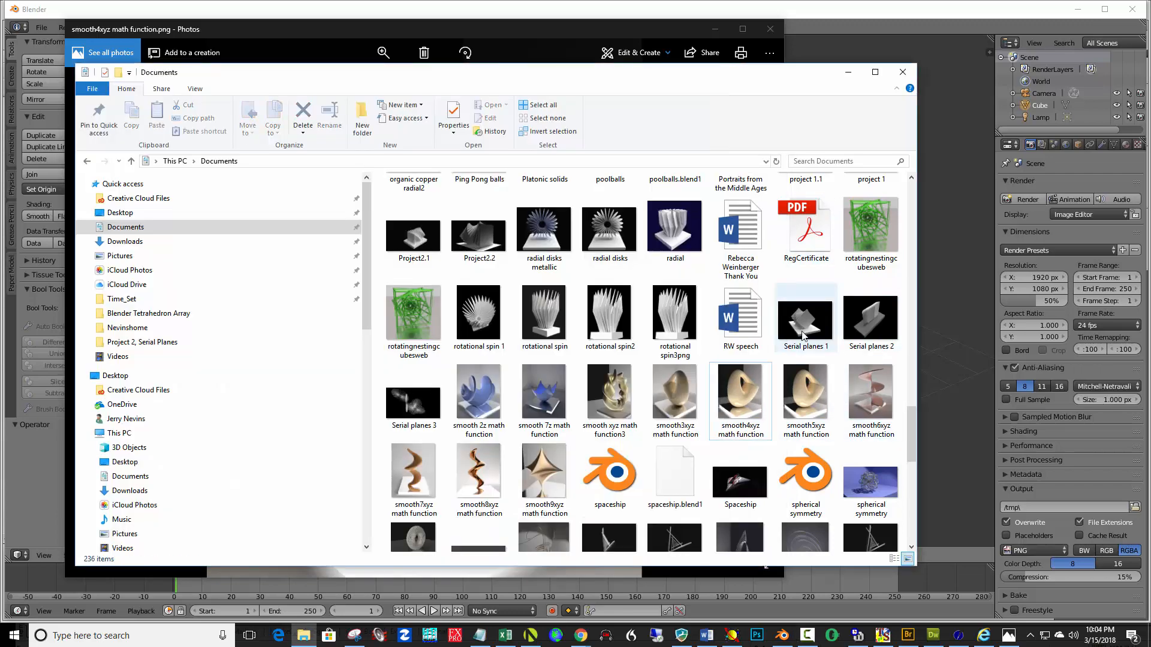
double_click(675, 400)
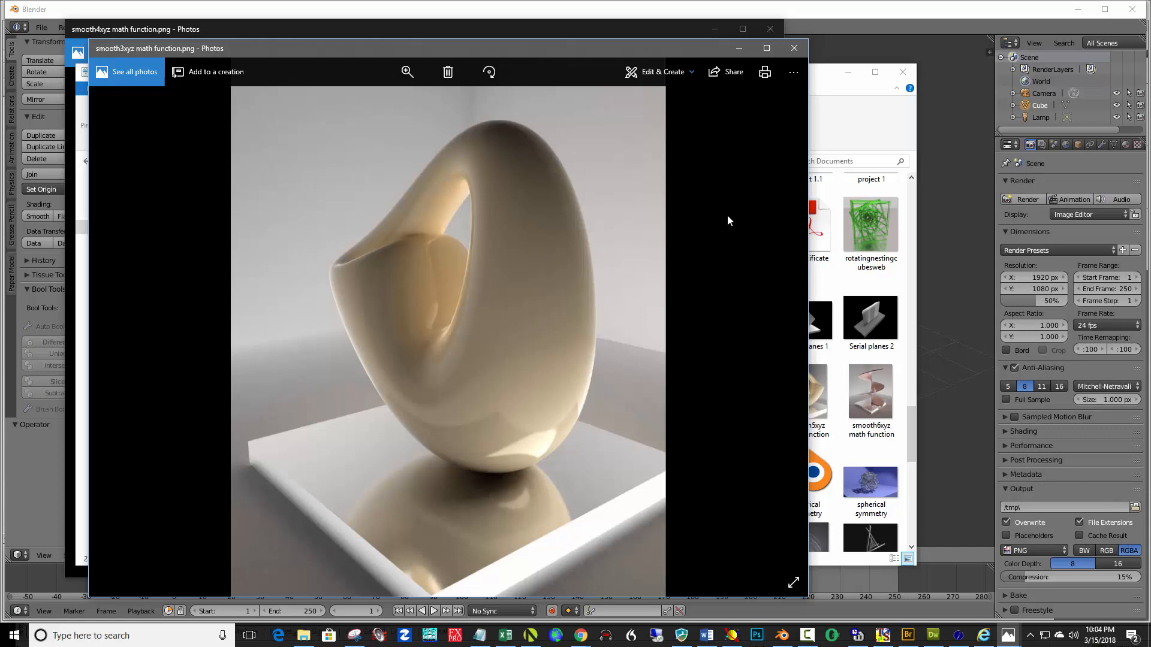
left_click(784, 637)
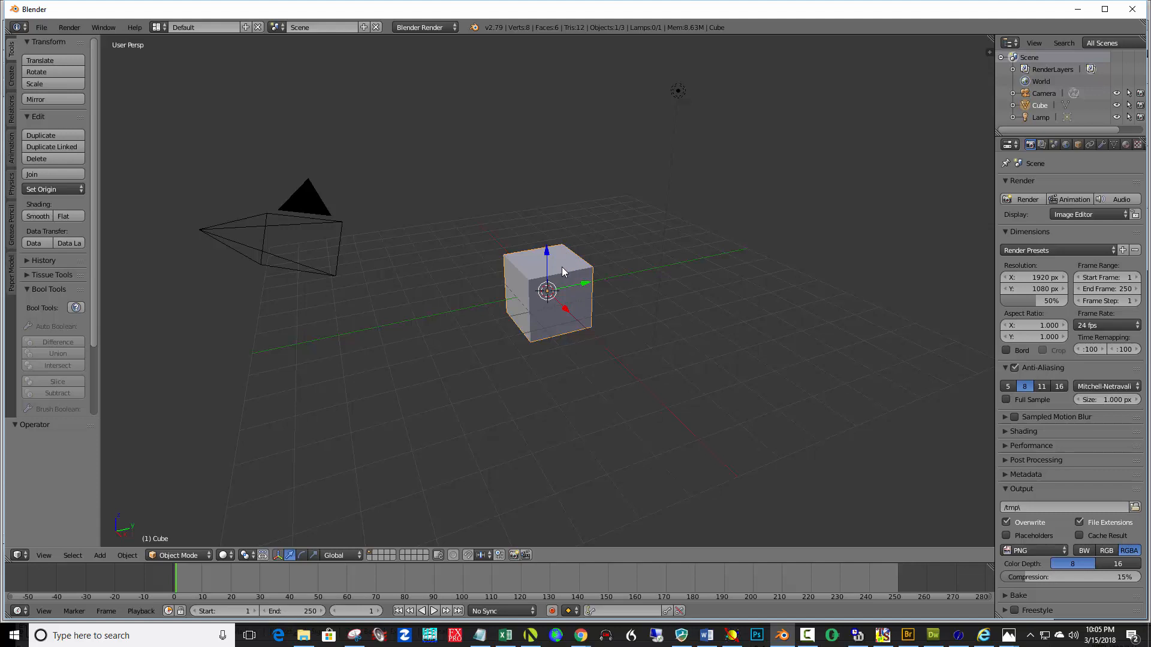
Flatten the cube by scaling it along Z to about 0.13, then scale it uniformly by about 1.67
key("s")
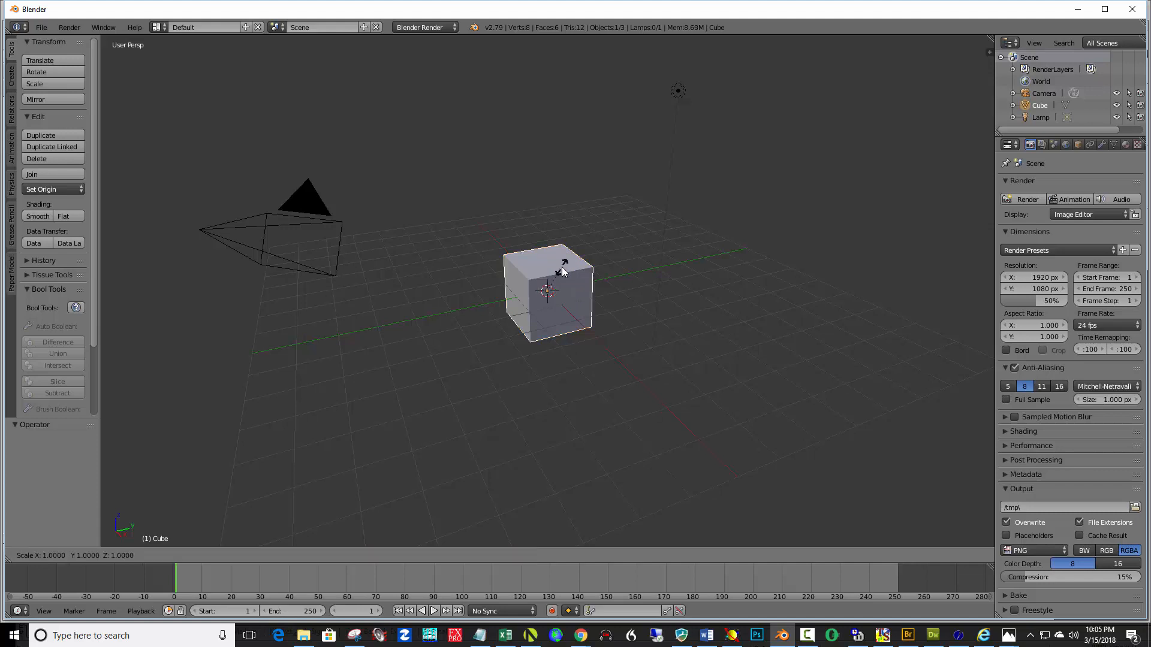
key("z")
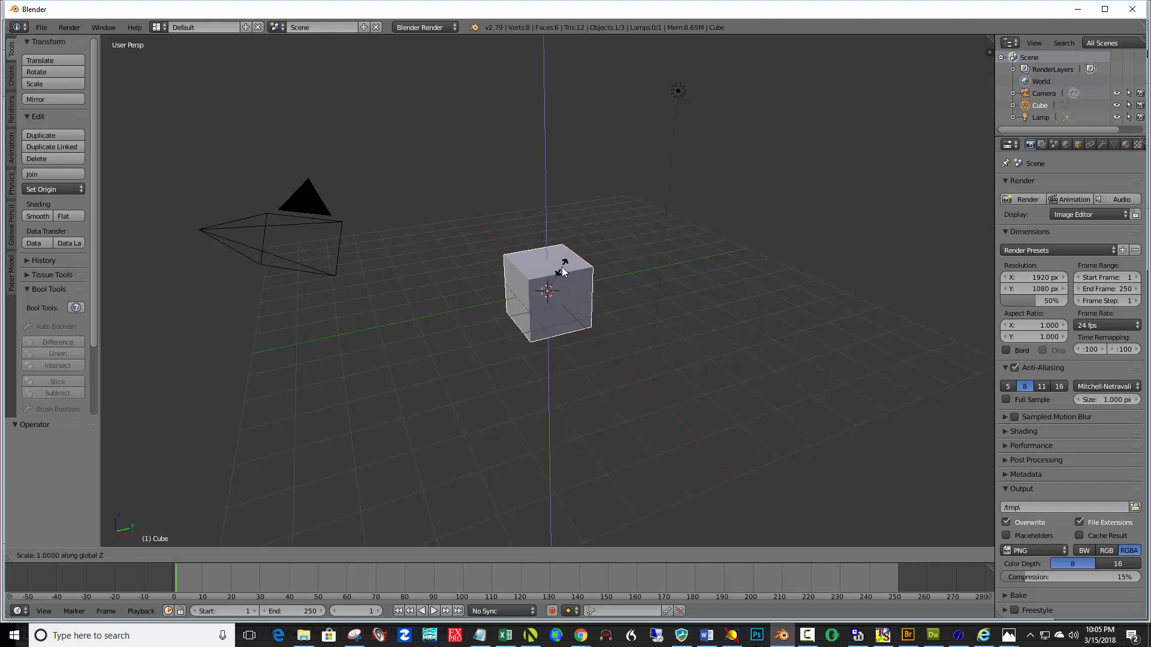
left_click(548, 298)
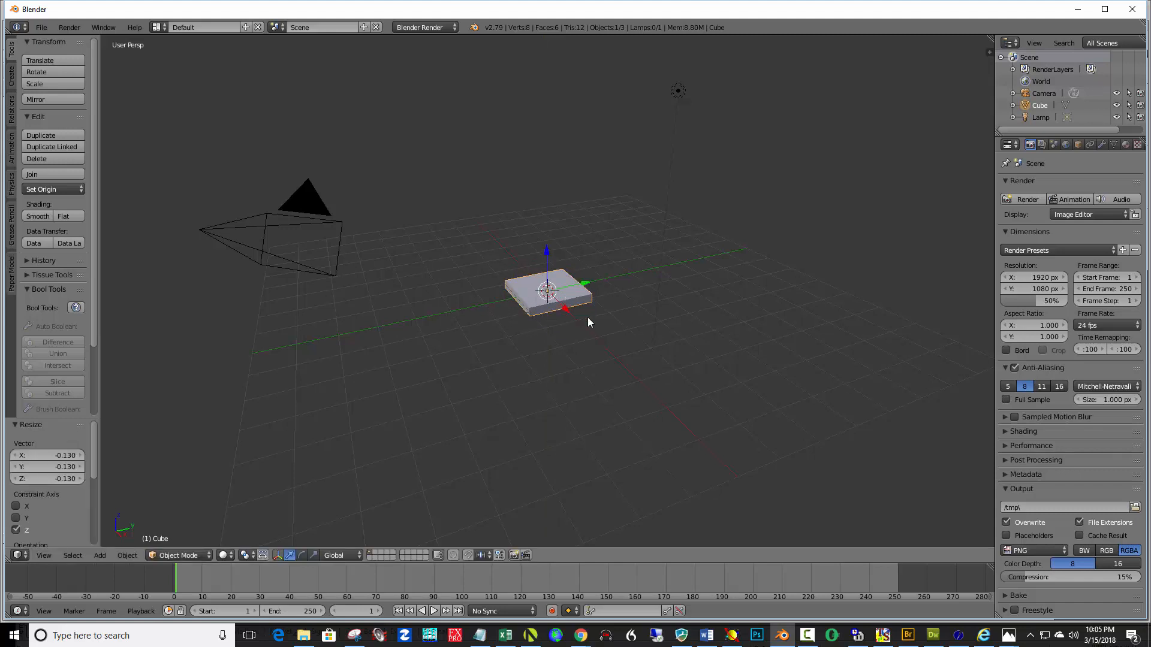
key("s")
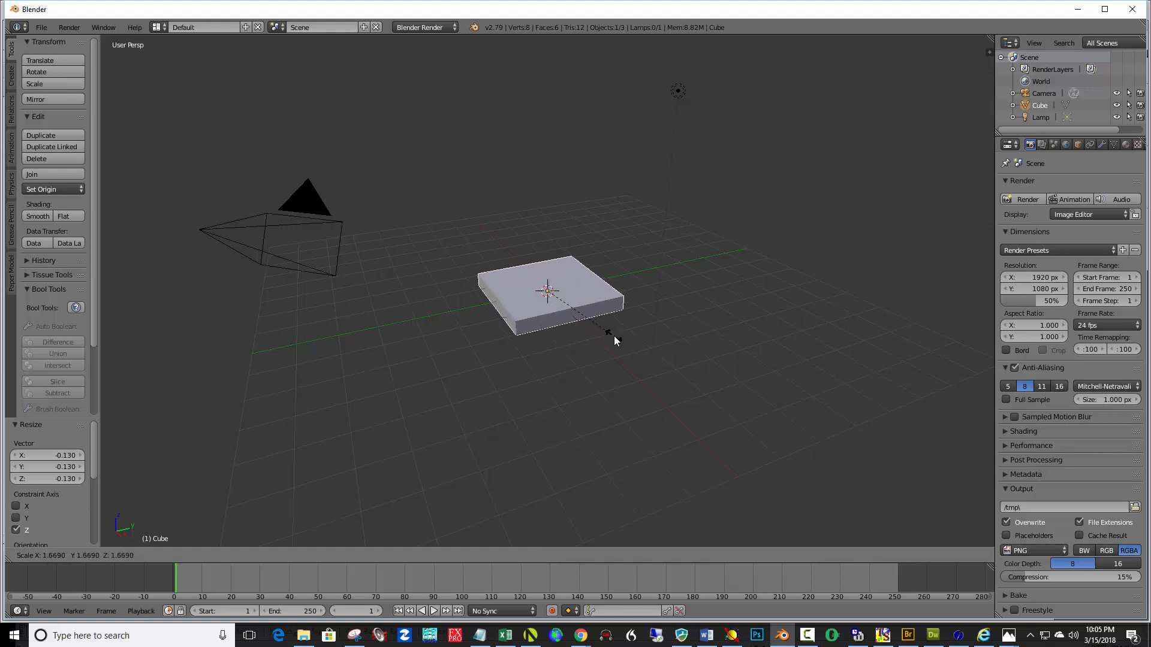
left_click(614, 335)
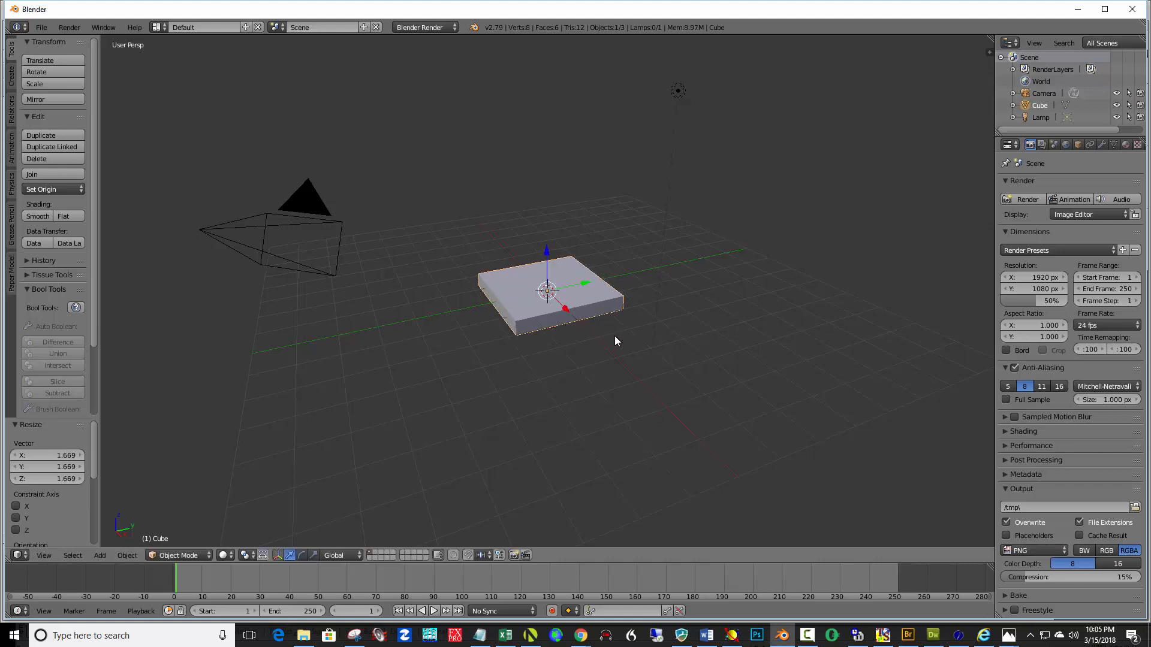
Deselect all, place the 3D cursor just below the slab in front view, and add a plane there
key("a")
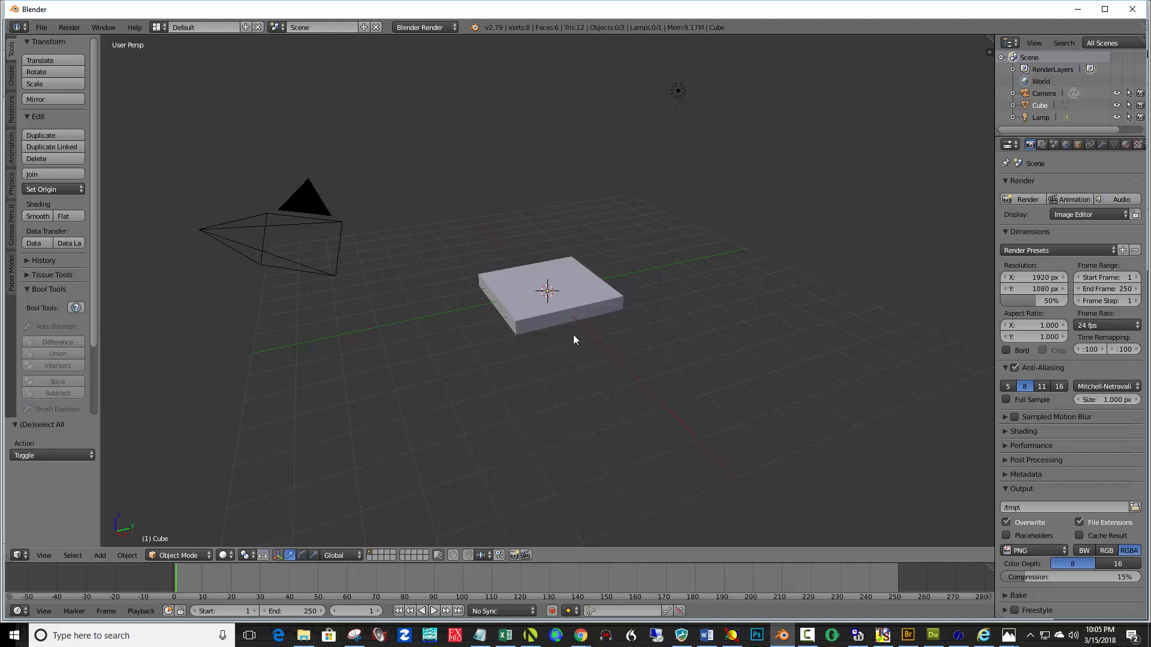
key("KP_1")
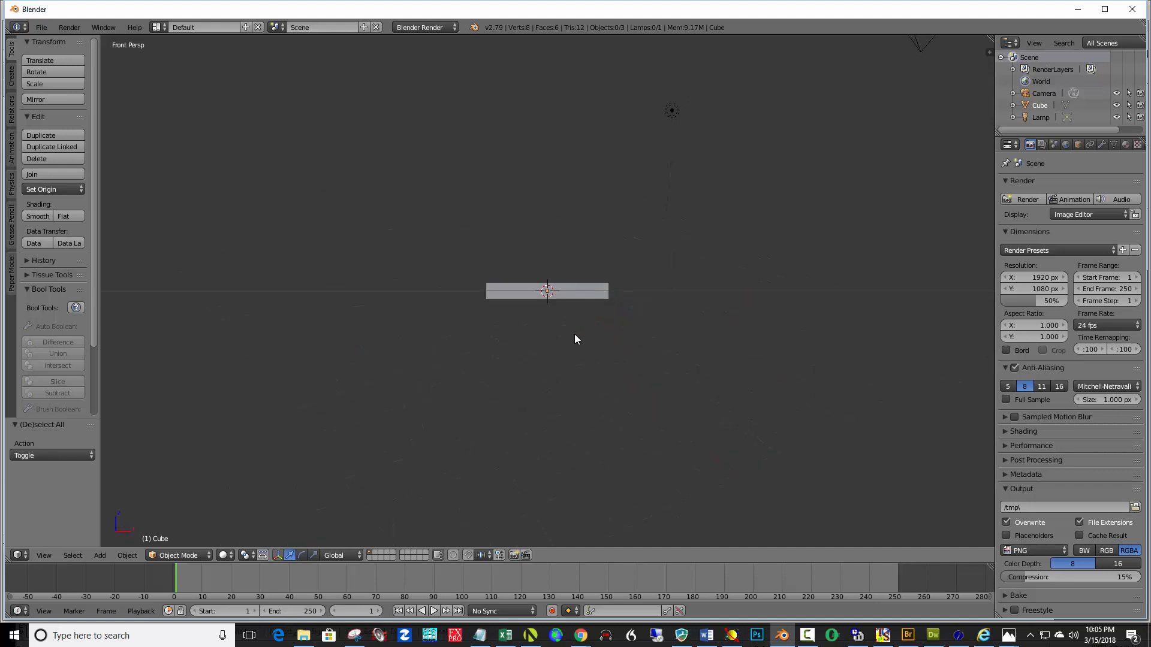
left_click(548, 304)
key("shift+a")
mouse_move(547, 304)
left_click(586, 305)
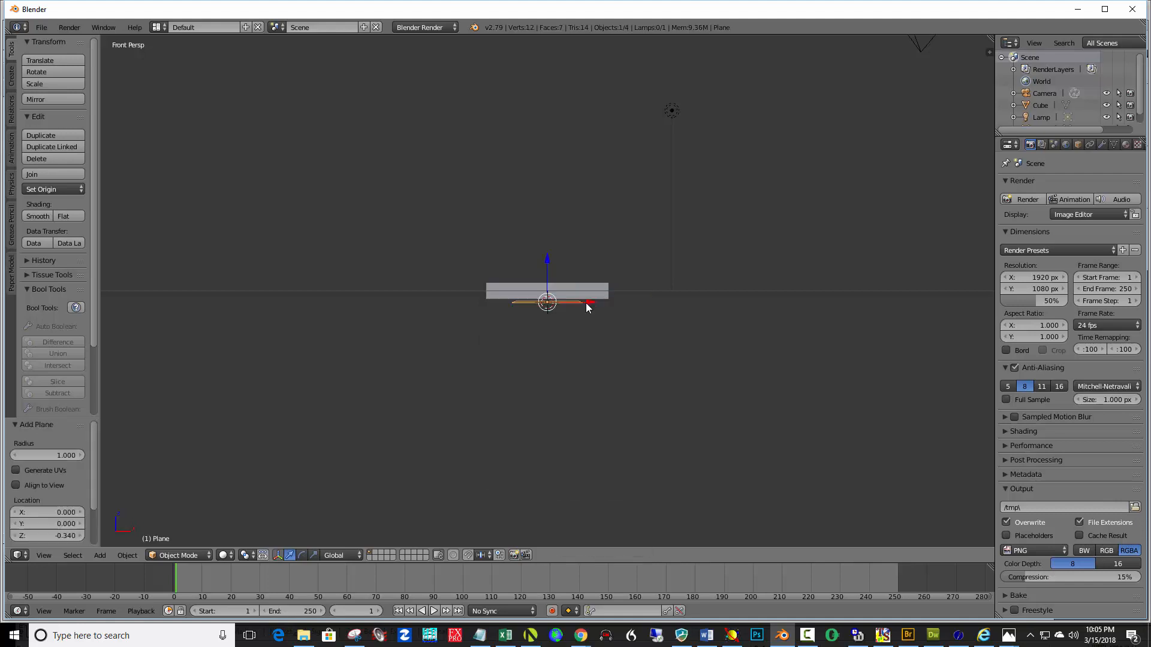
Scale the new plane by 8
key("s")
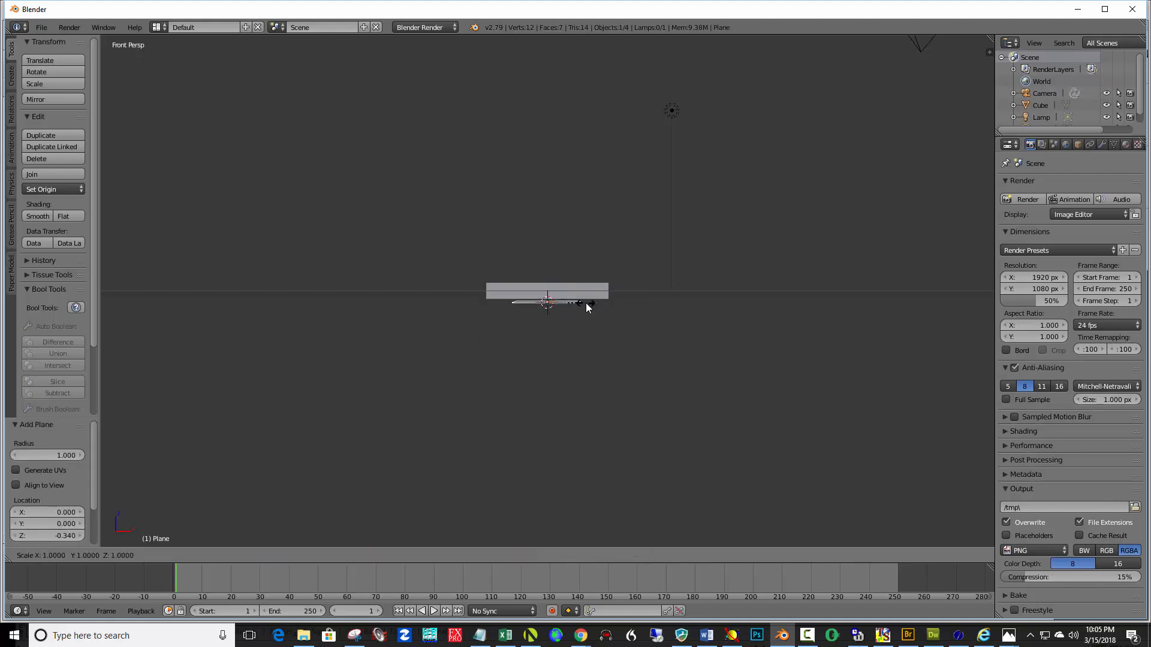
key("8")
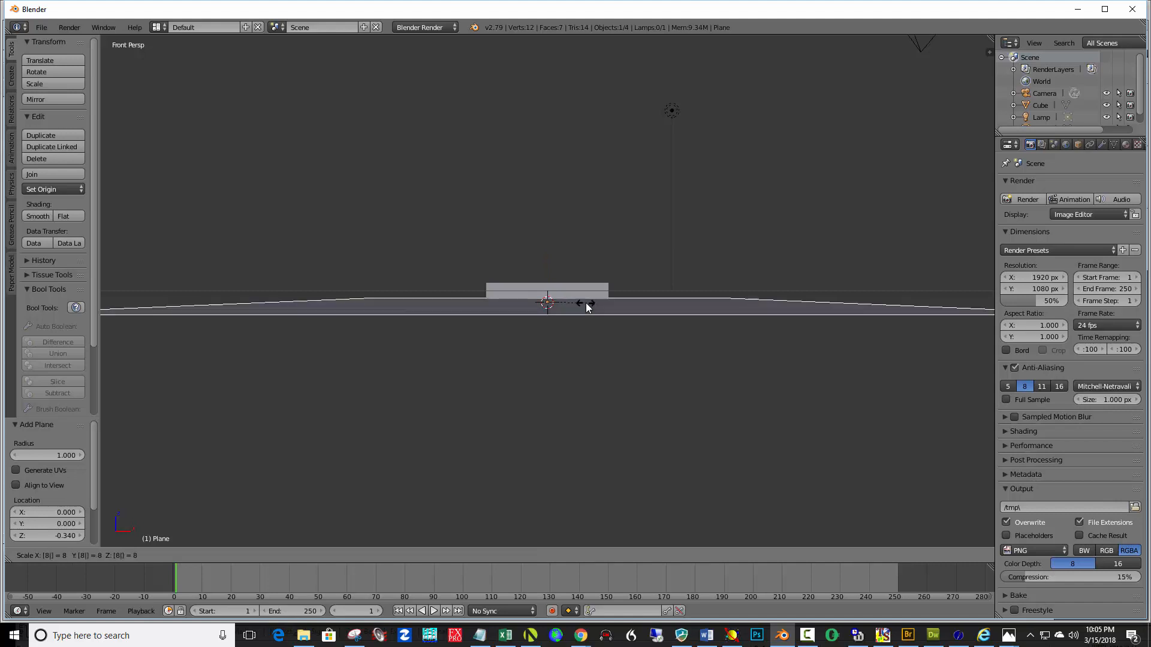
key("Return")
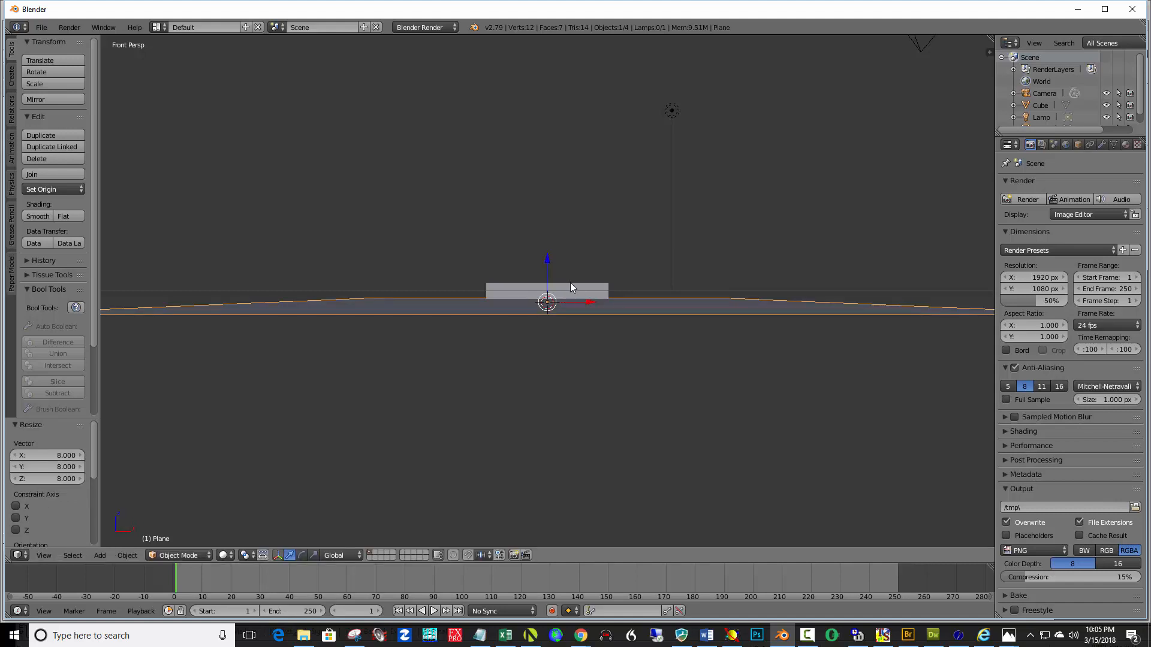
Move the plane up along Z by about 0.11 so it sits under the slab in orthographic view
key("KP_5")
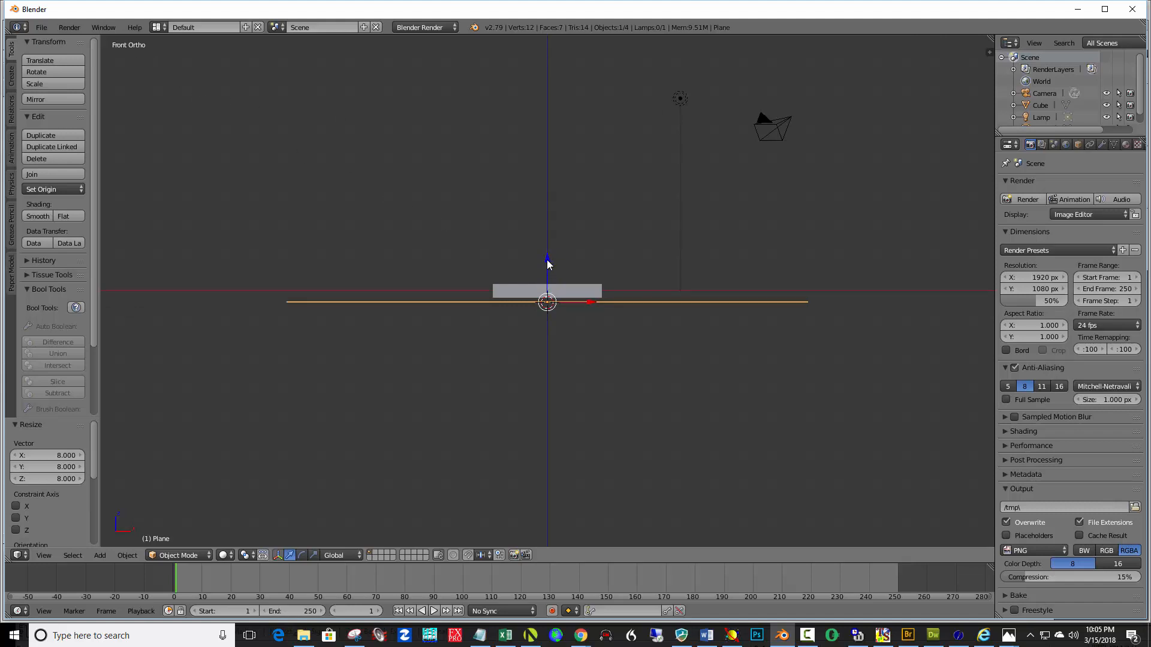
left_click_drag(546, 262, 545, 258)
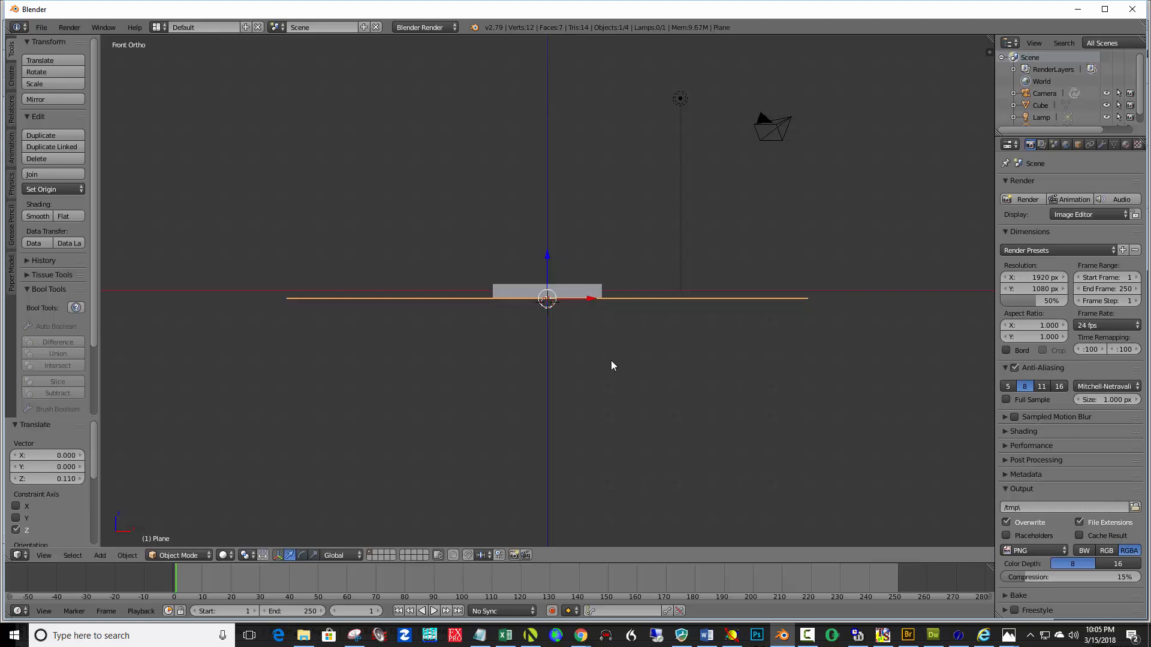
In Edit Mode, select the plane's two back edges and extrude them up along Z about 13.9 to form walls
middle_click_drag(731, 386, 659, 419)
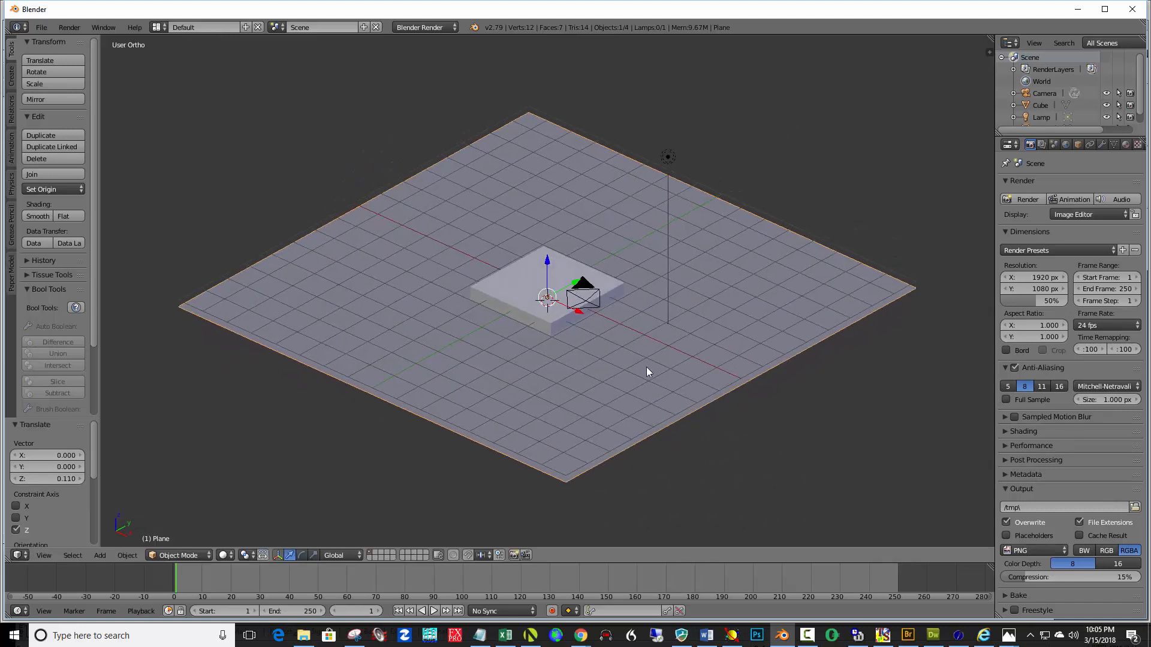
middle_click_drag(578, 352, 576, 361)
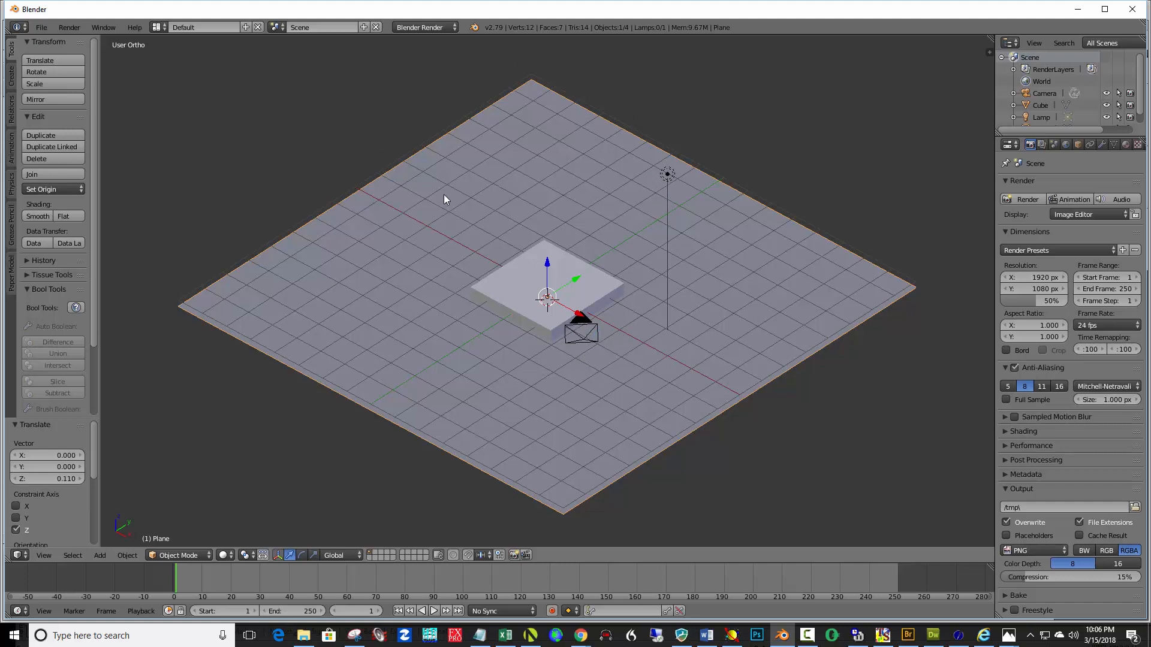
scroll(468, 193, "down", 2)
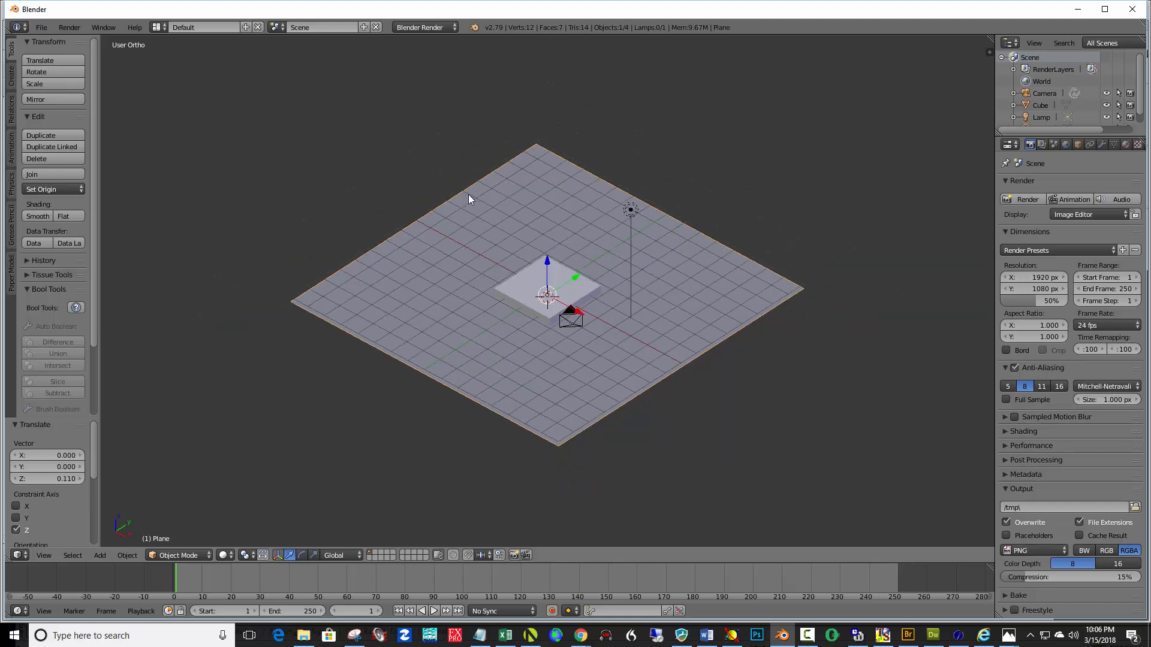
mouse_move(503, 232)
middle_mouse_down()
mouse_move(492, 215)
mouse_move(501, 217)
middle_mouse_up()
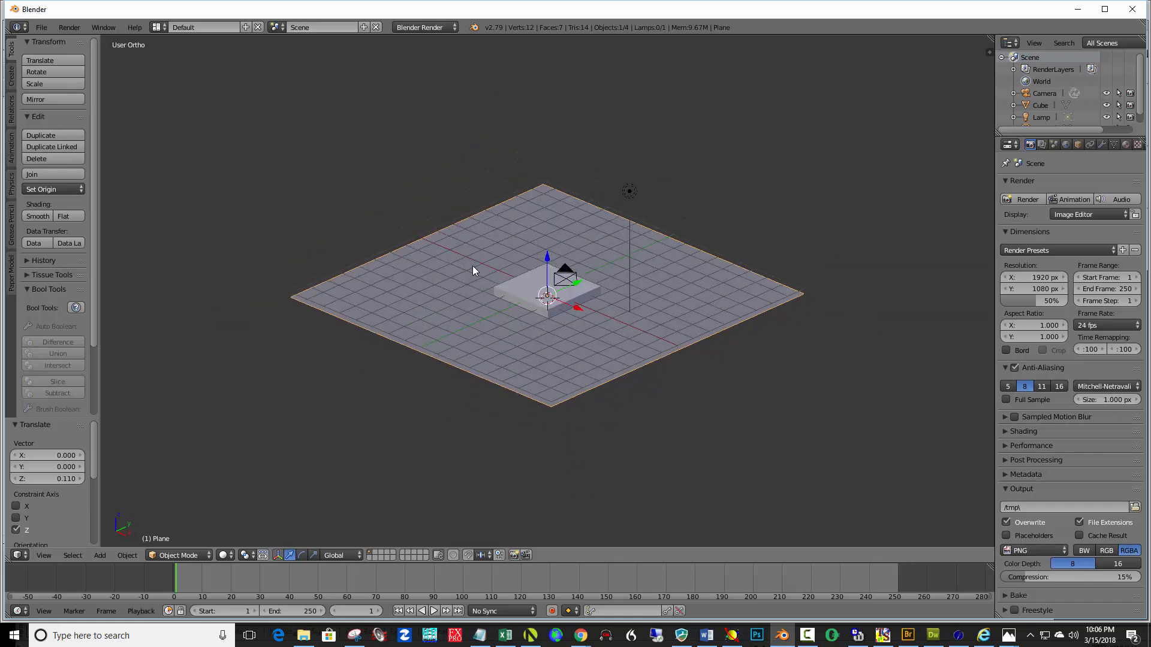
key("Tab")
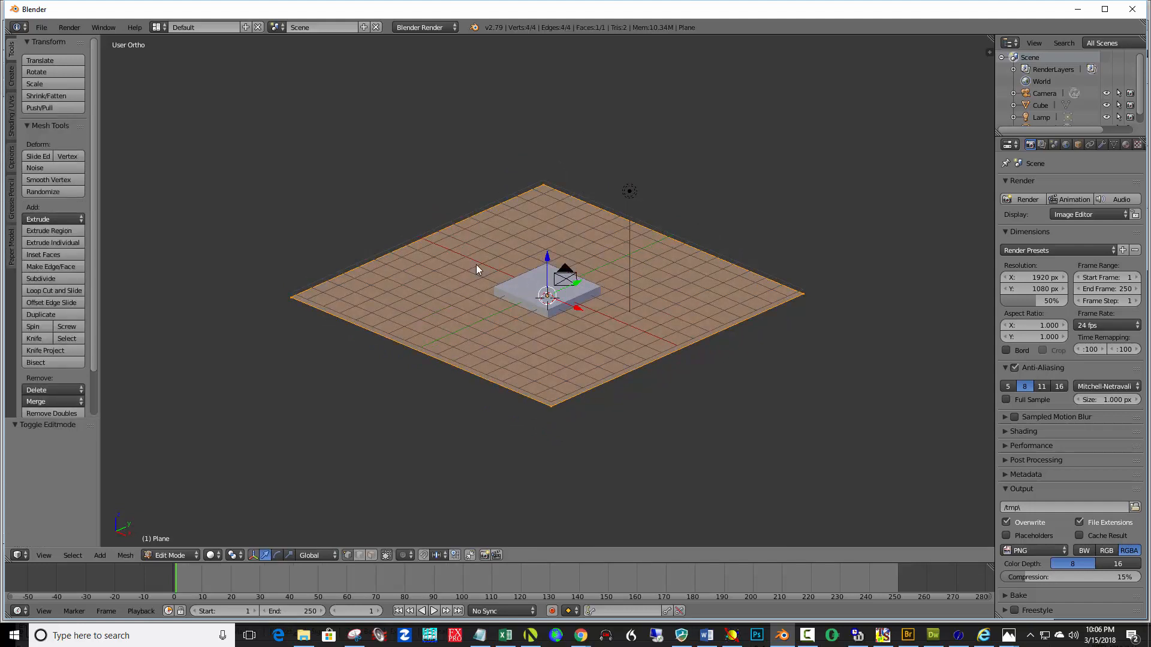
key("a")
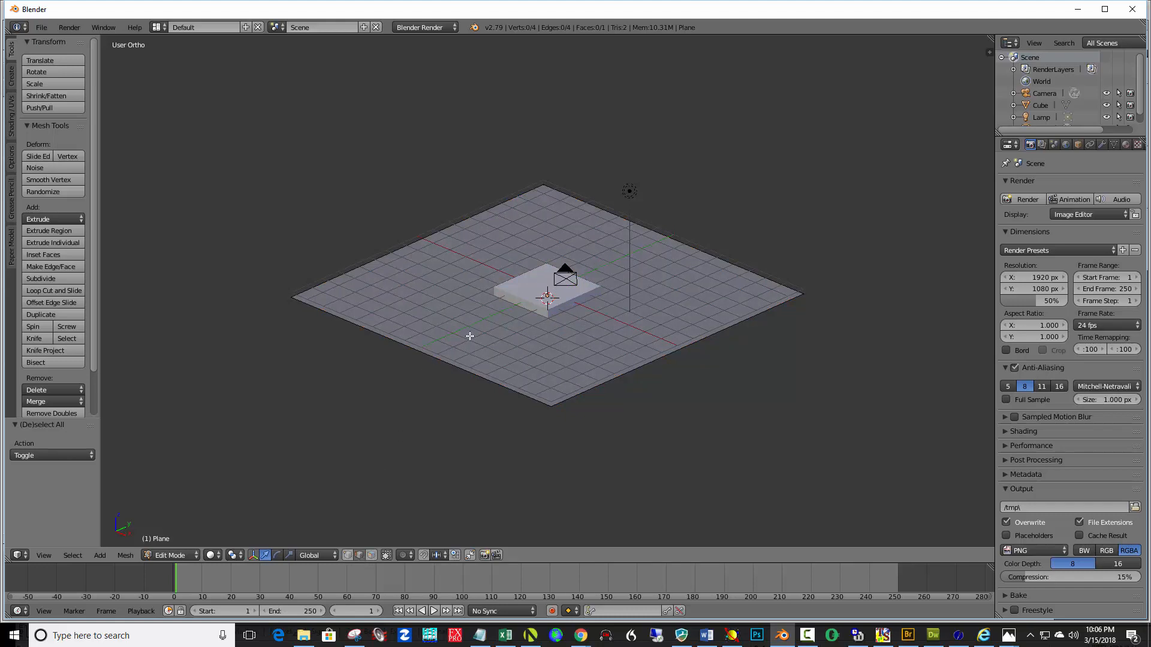
right_click(619, 215)
right_click(497, 206, "shift")
key("e")
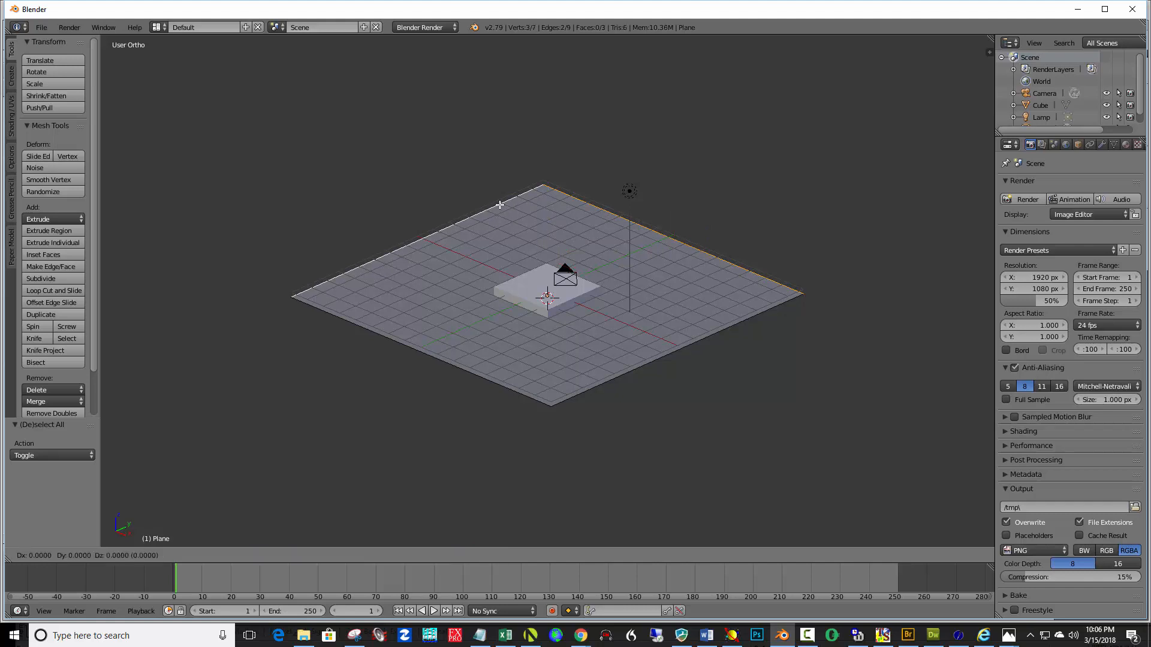
key("z")
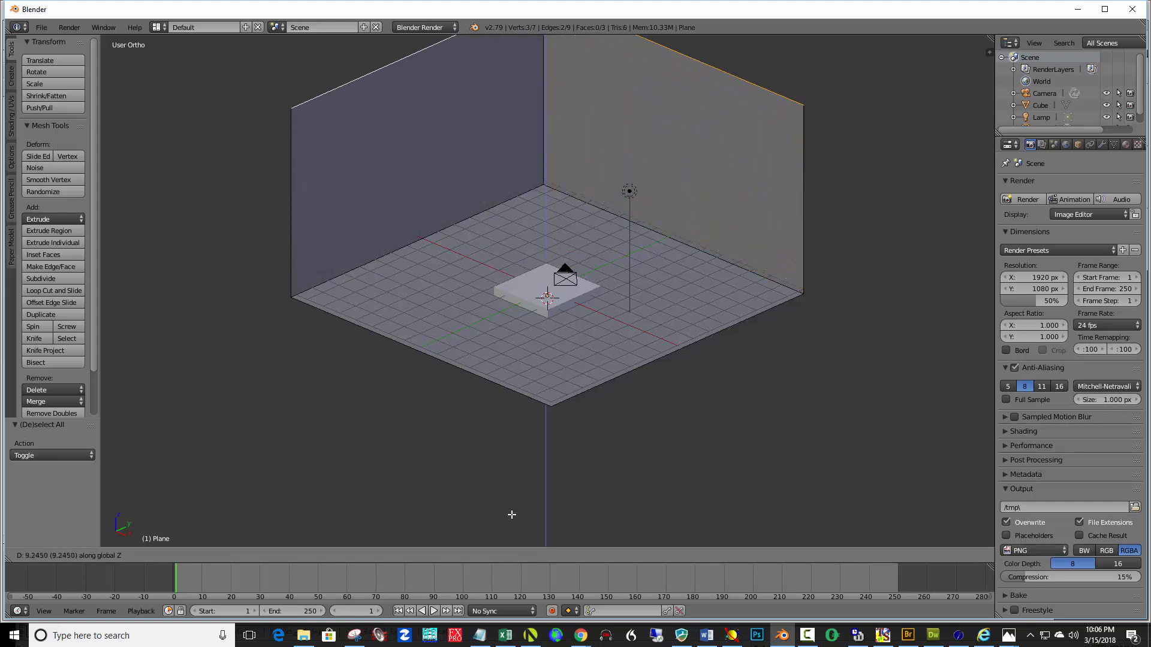
left_click(503, 430)
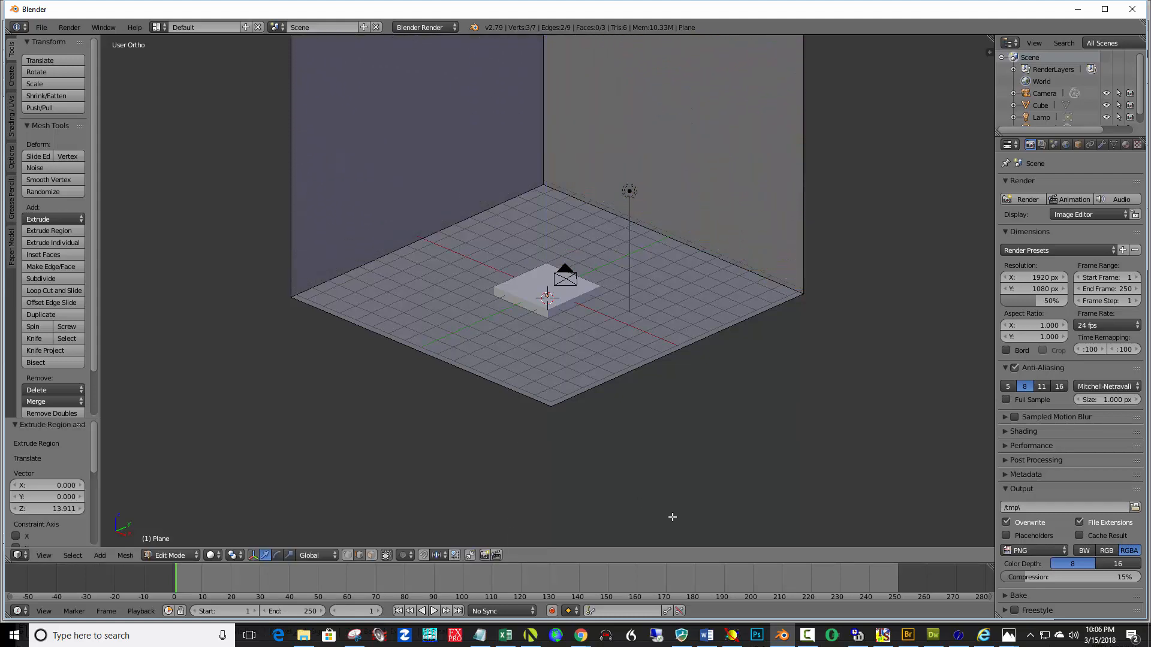
Deselect all vertices and return to Object Mode
middle_click_drag(650, 429, 678, 445)
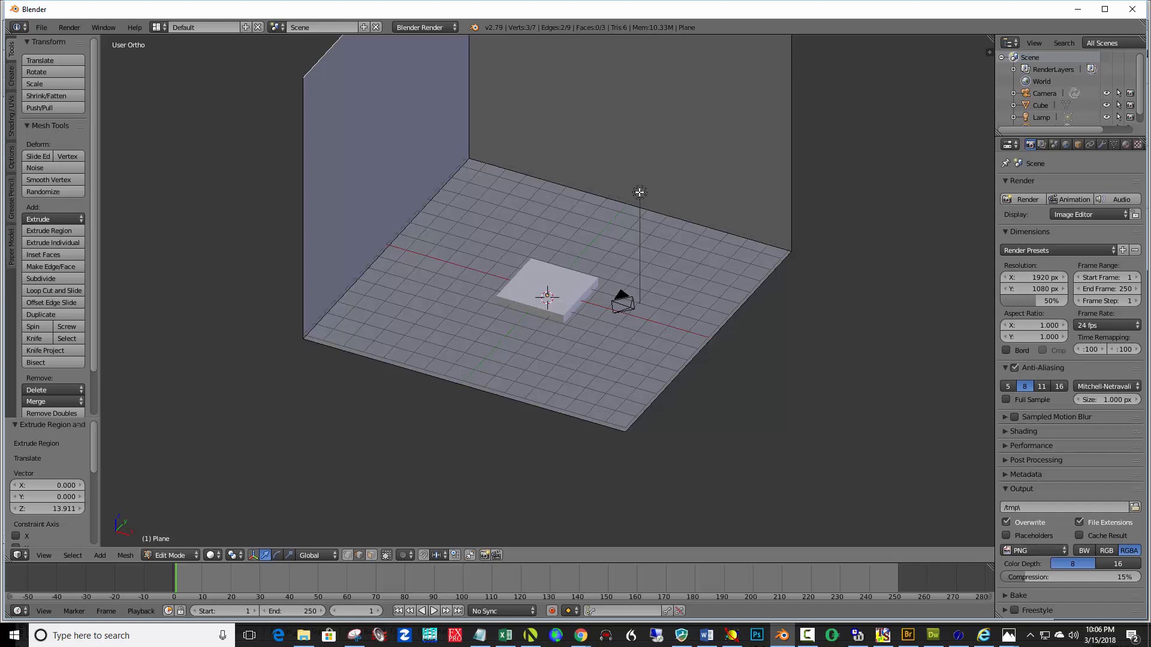
right_click(638, 192, "shift")
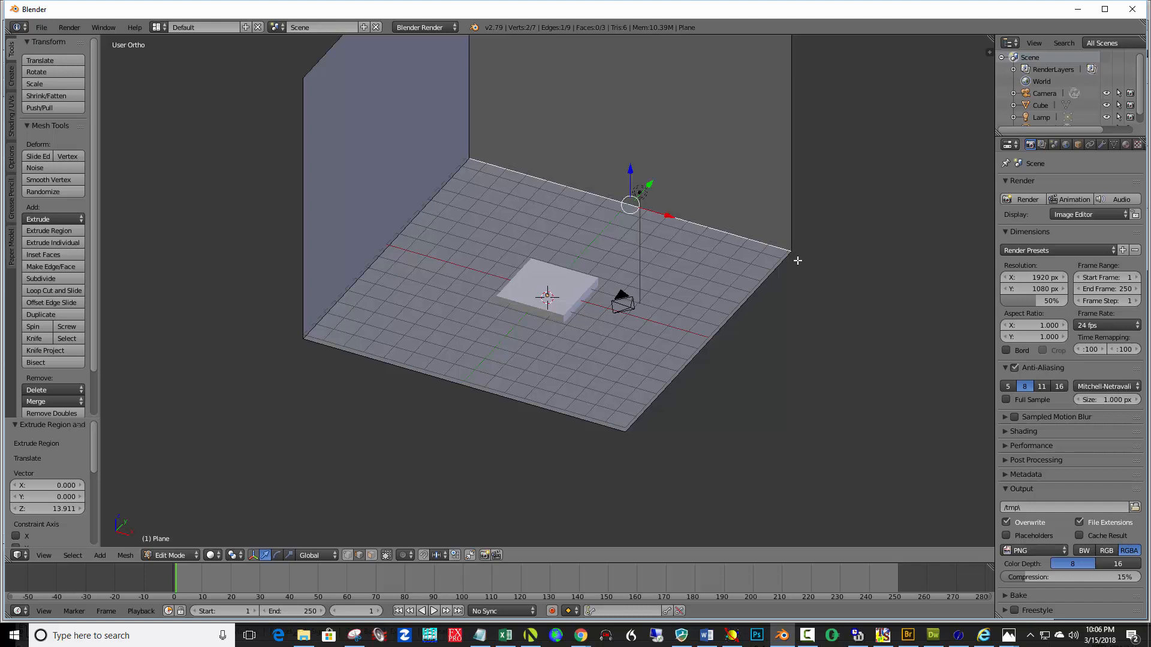
key("a")
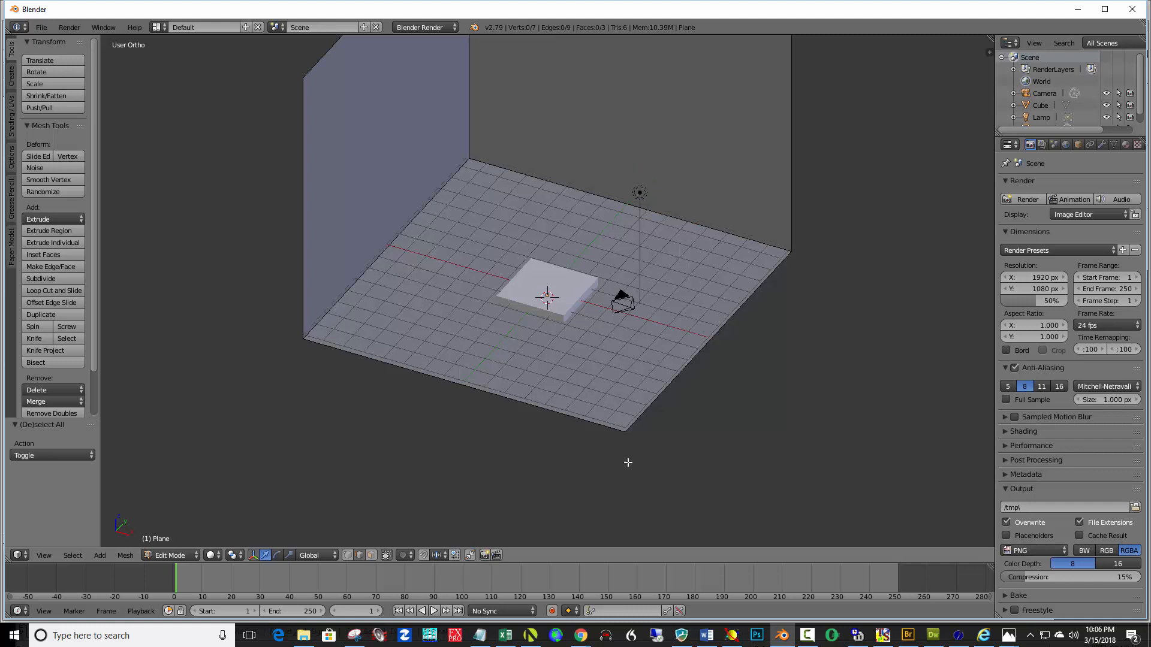
left_click(193, 556)
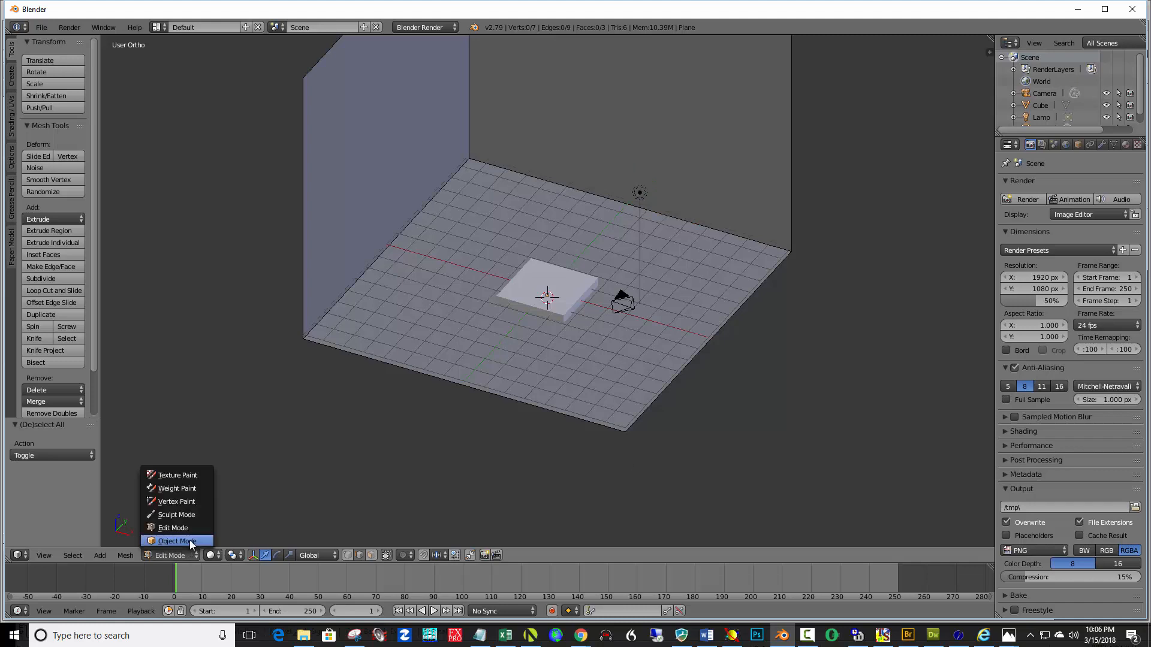
left_click(189, 541)
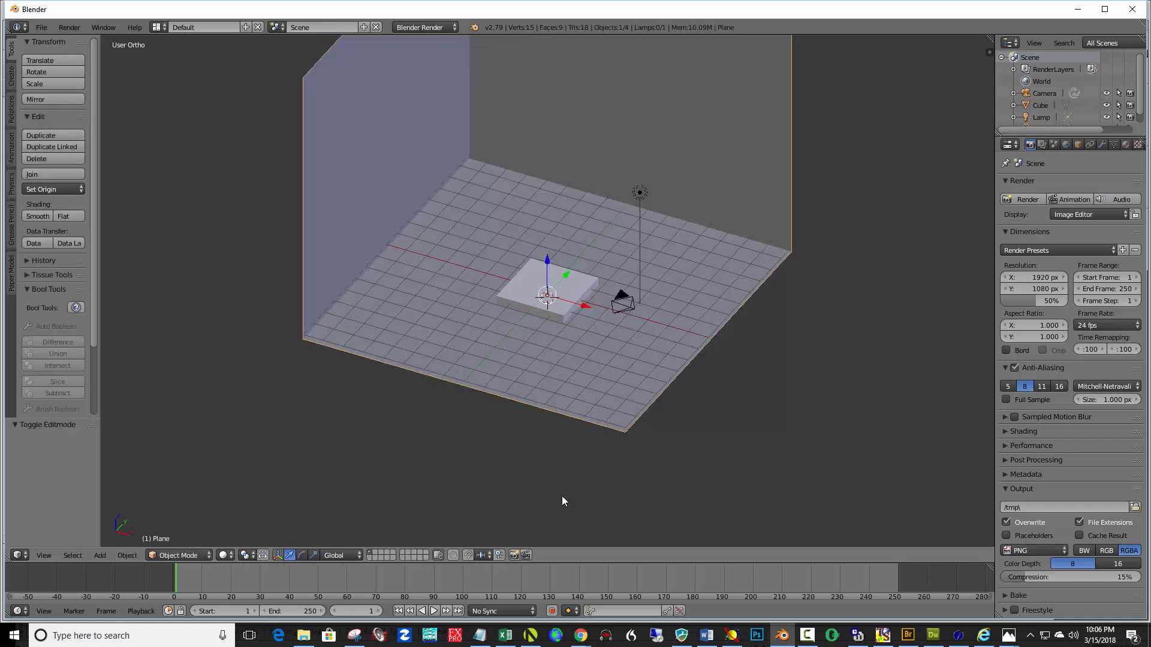
Select the lamp, open its lamp properties, and switch the render engine to Cycles Render
key("a")
right_click(640, 194)
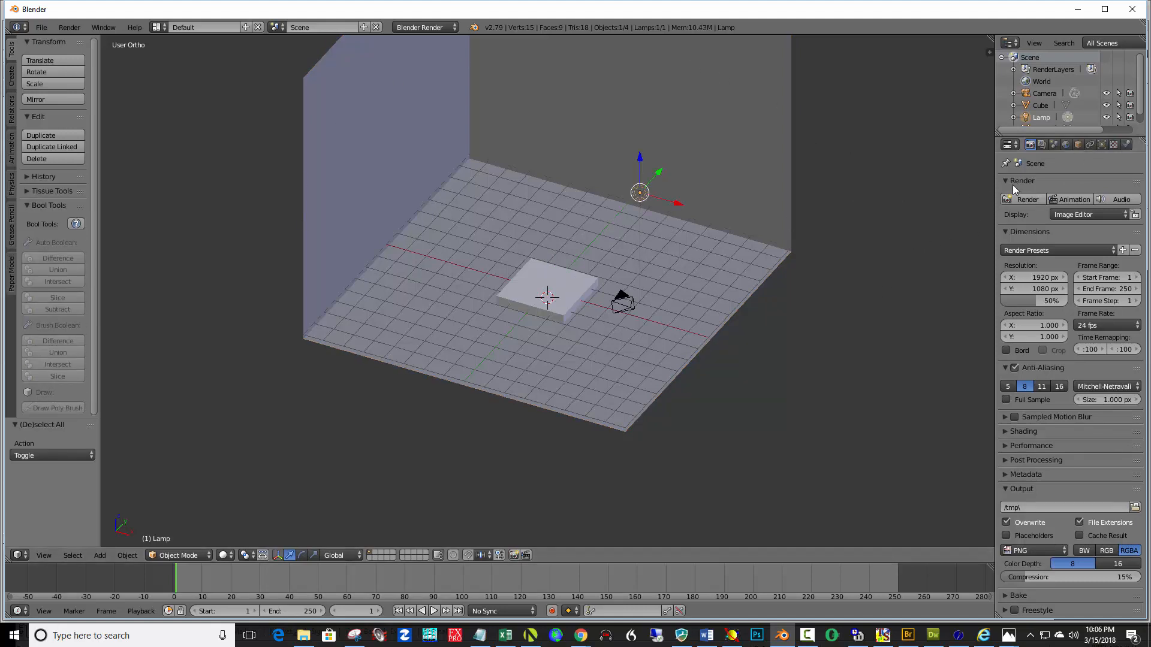
left_click(1101, 145)
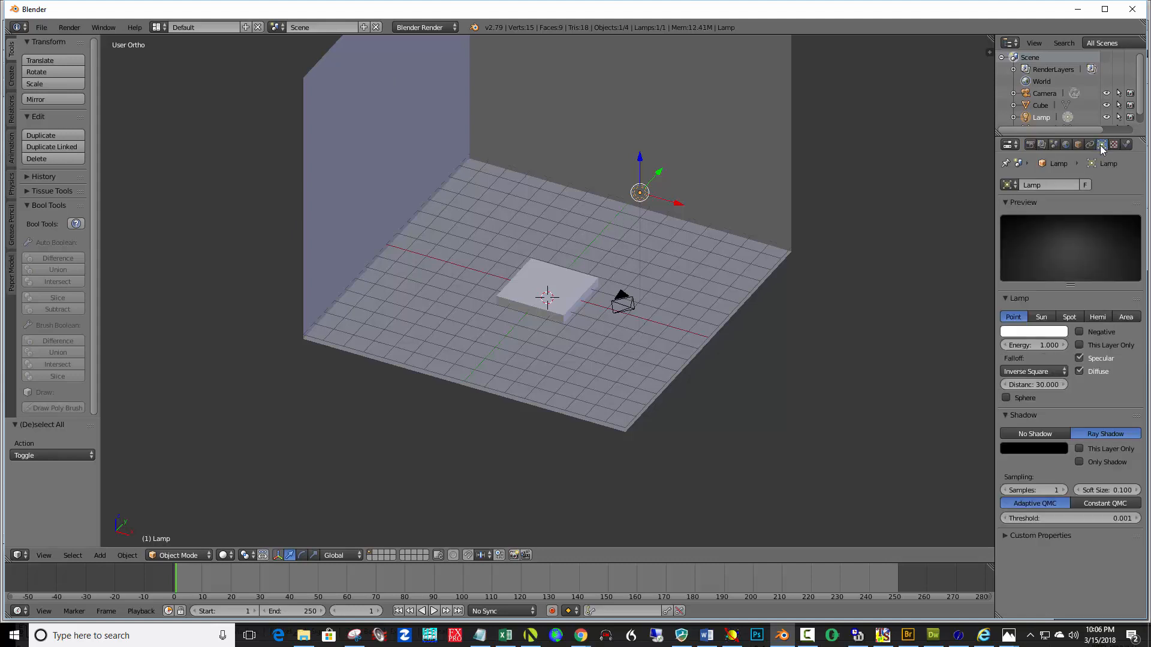
left_click(437, 27)
left_click(429, 69)
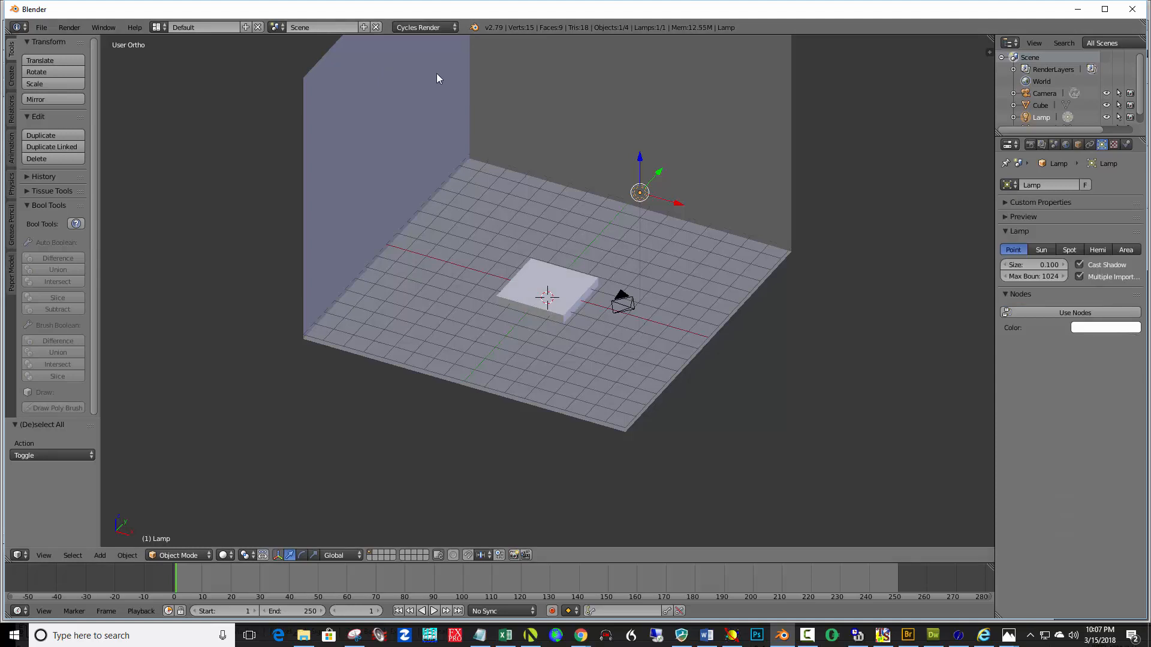
Set the lamp size to 1 and change the lamp type to Sun
left_click(1050, 264)
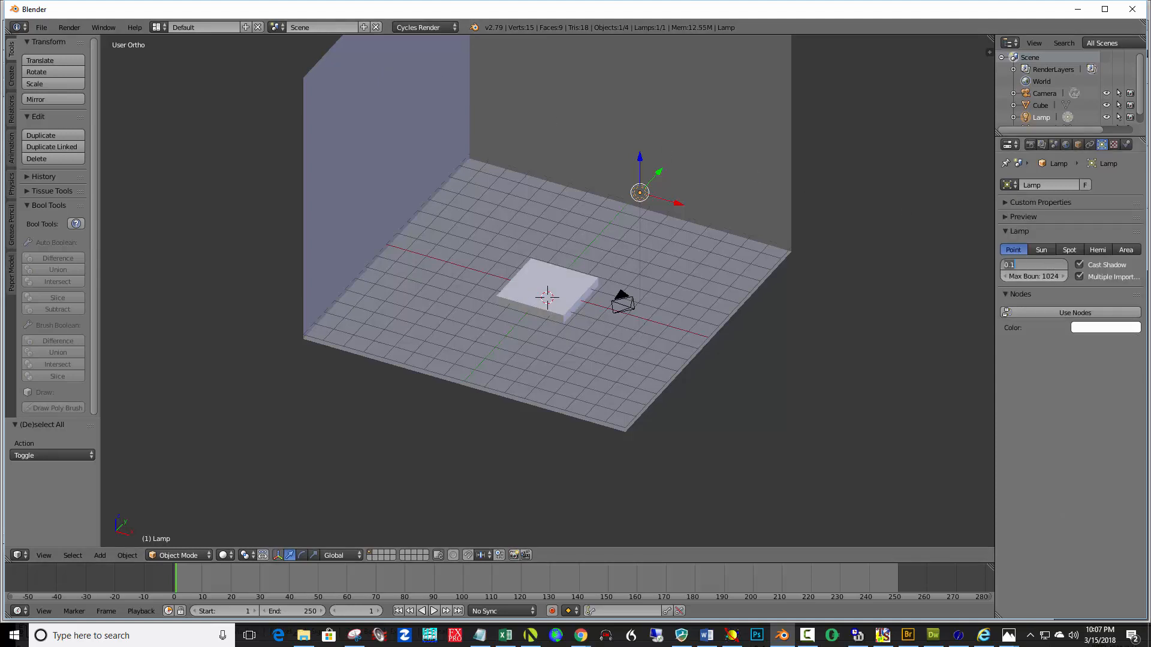
type("1")
key("Return")
left_click(1043, 251)
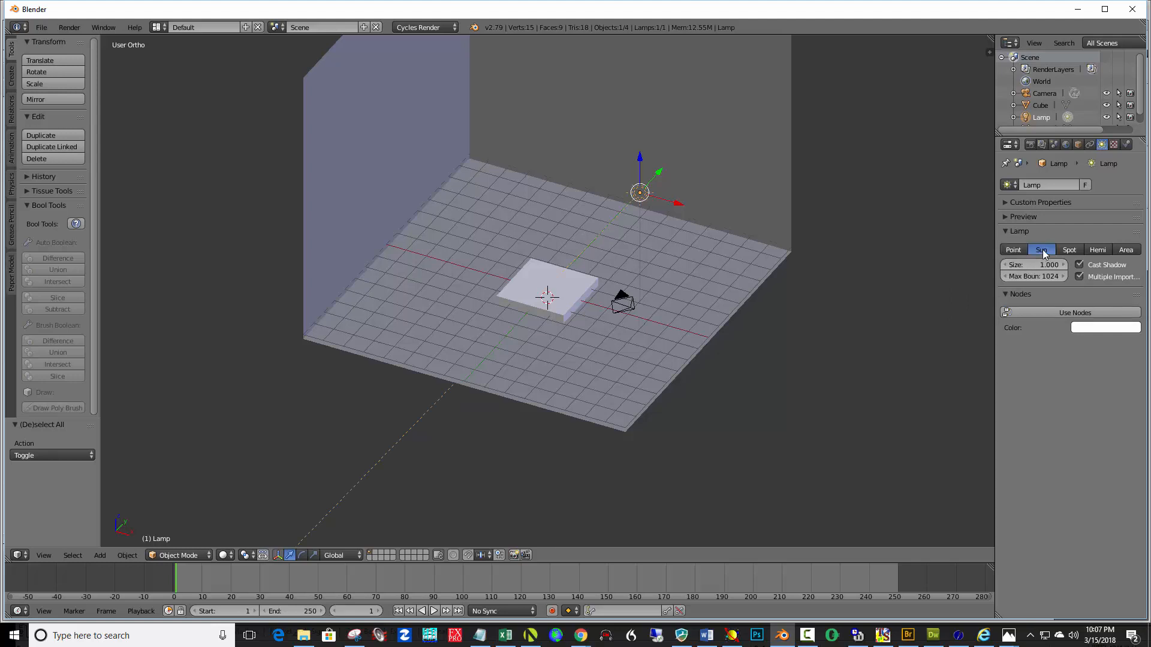
Enable nodes for the sun lamp and set its emission strength to 6
left_click(1073, 313)
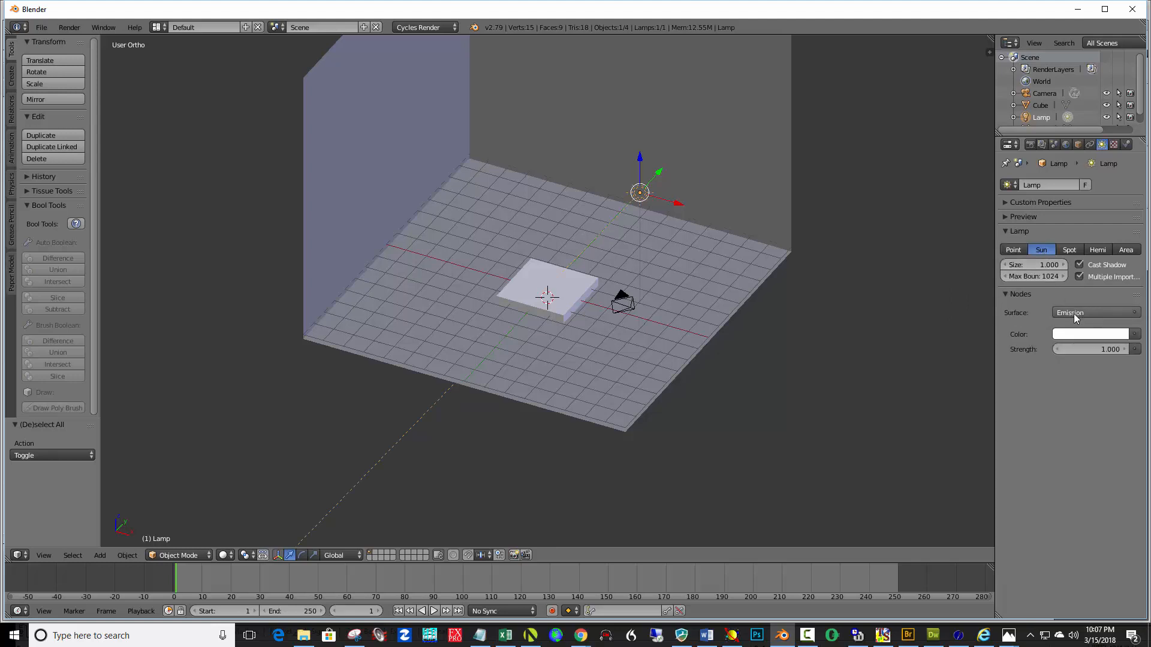
left_click(1108, 350)
type("6")
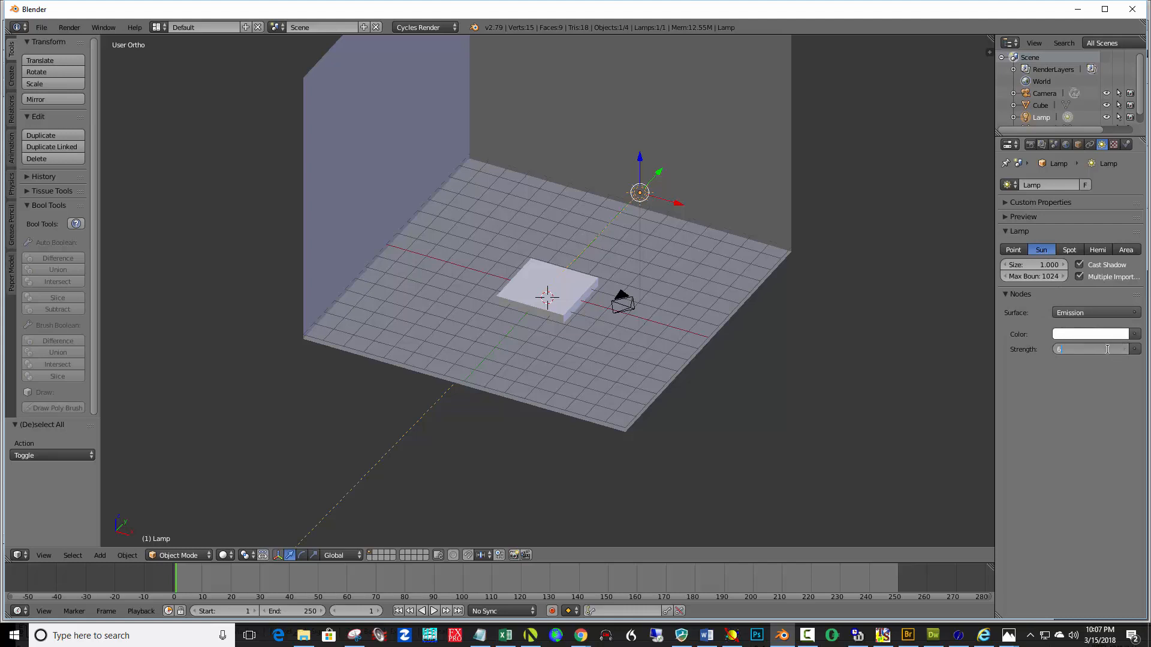
key("Return")
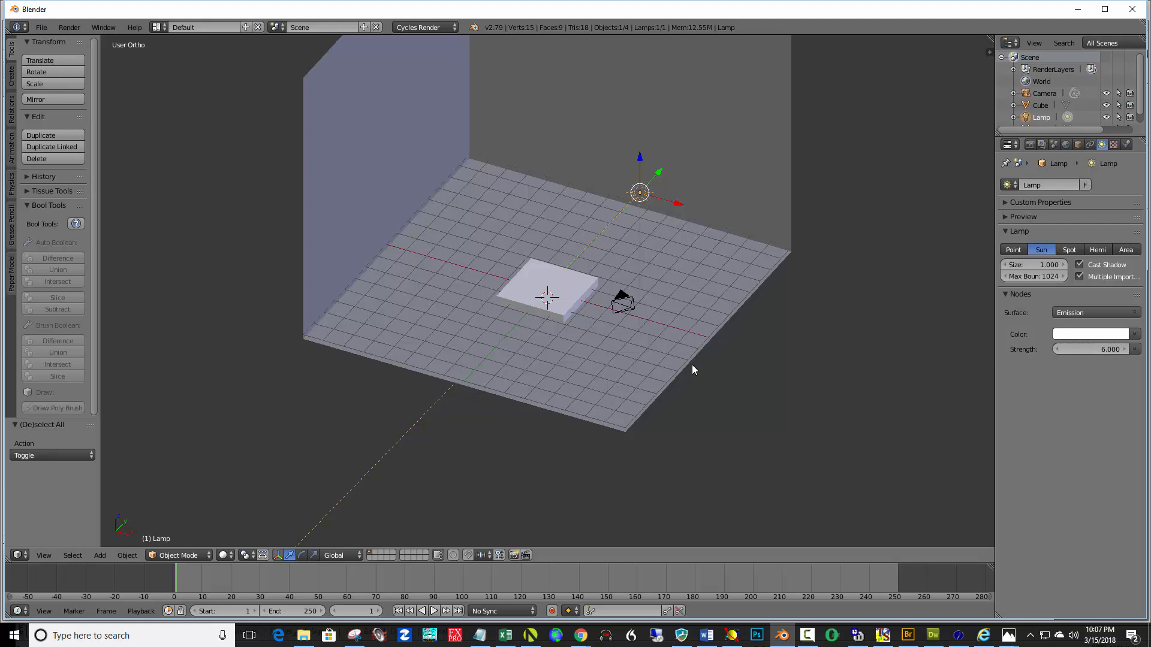
Place the 3D cursor on the pedestal and add an XYZ Math Surface mesh there
middle_click_drag(622, 380, 639, 343)
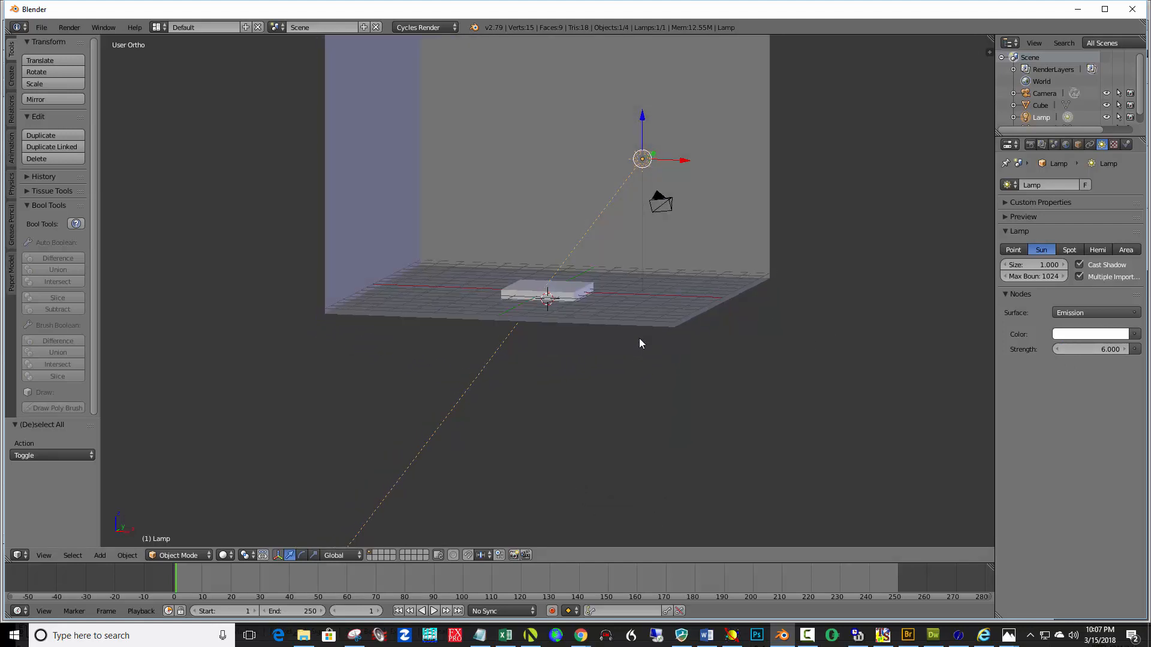
left_click(546, 284)
scroll(583, 308, "up", 1)
scroll(582, 305, "up", 1)
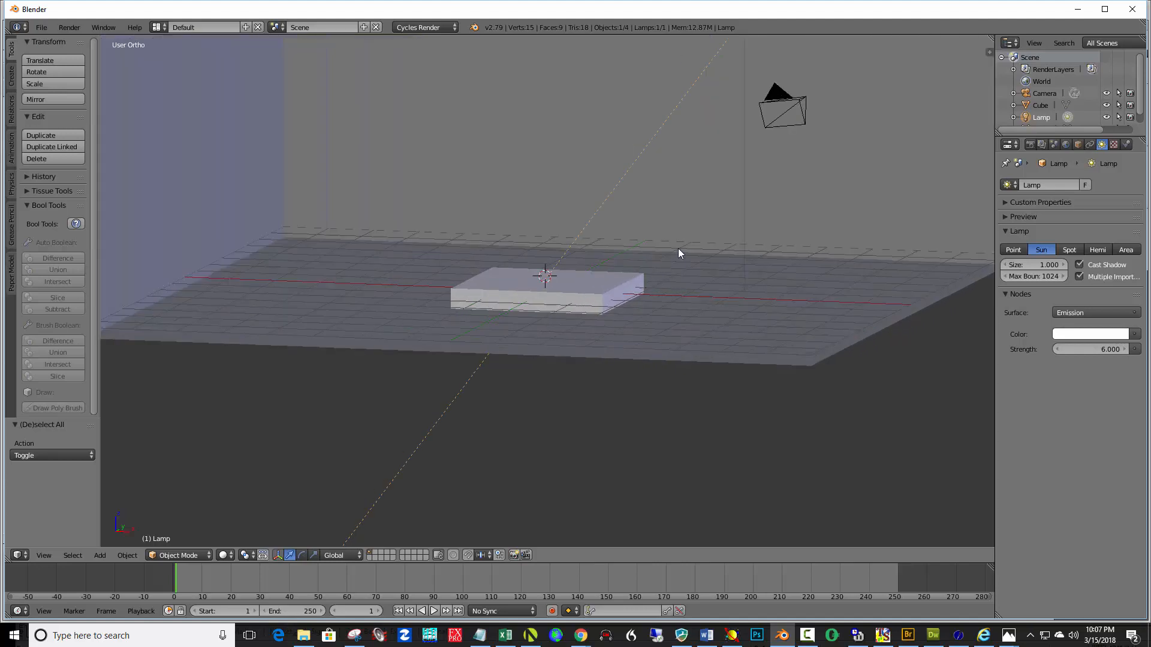
middle_click_drag(701, 173, 707, 319, "shift")
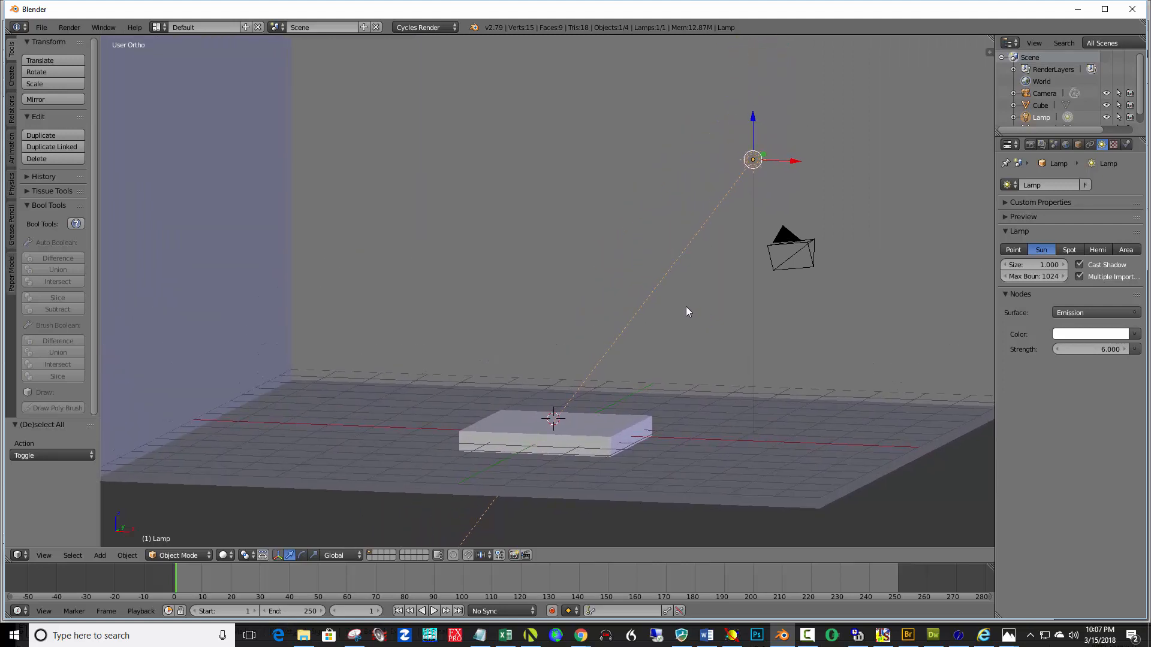
key("shift+a")
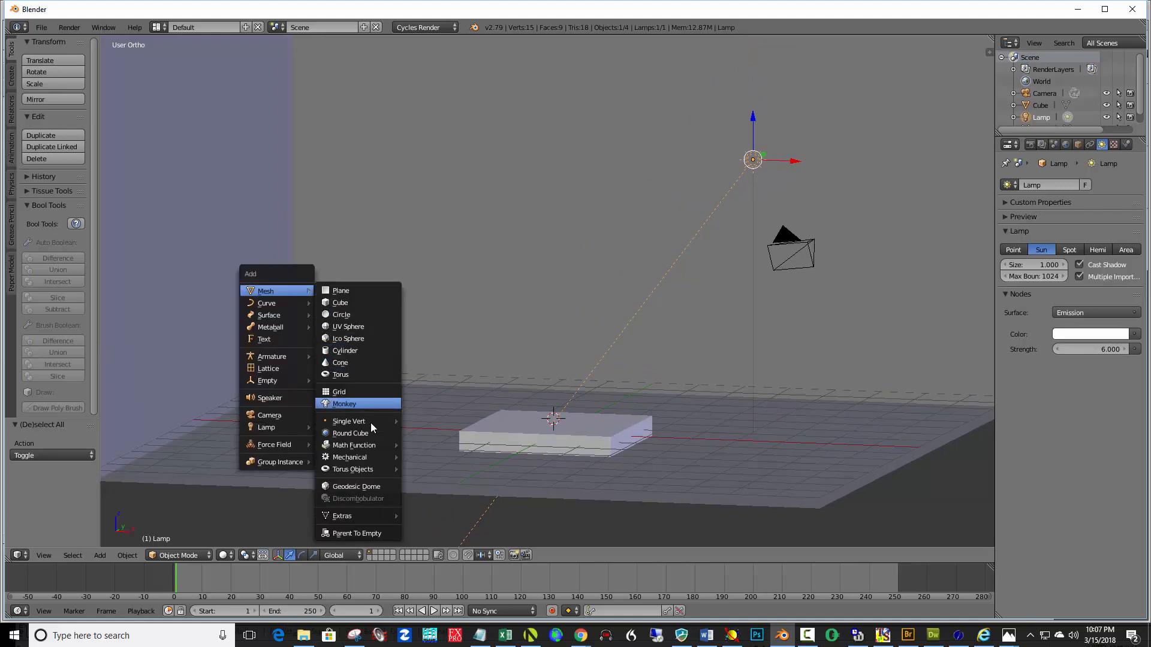
mouse_move(376, 444)
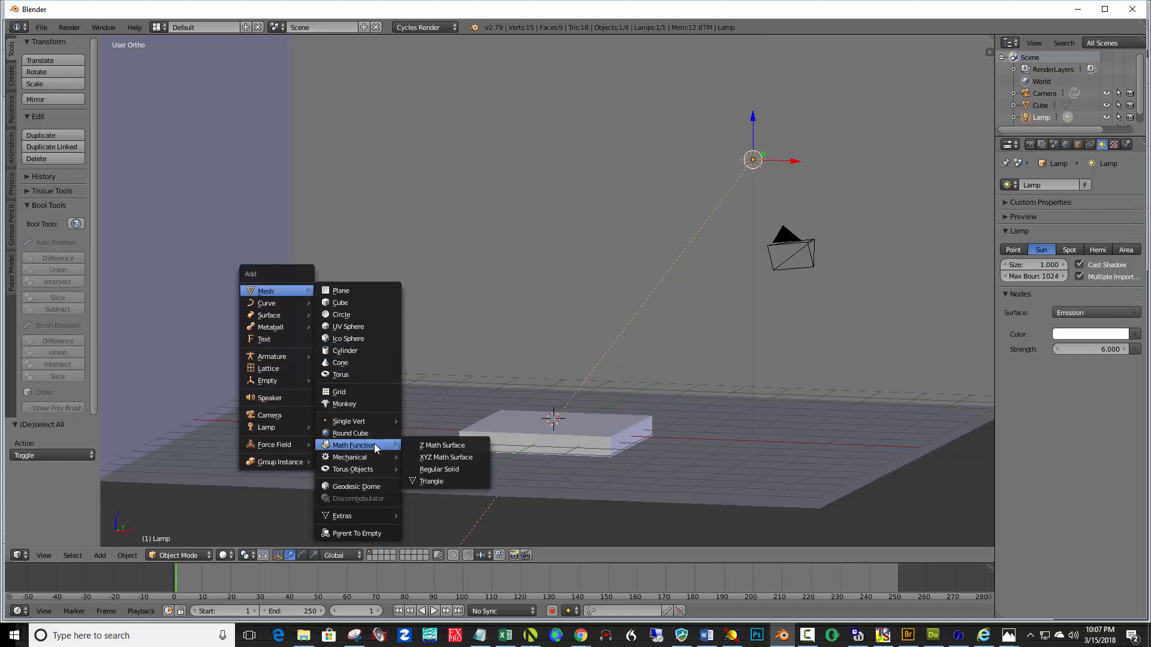
left_click(444, 457)
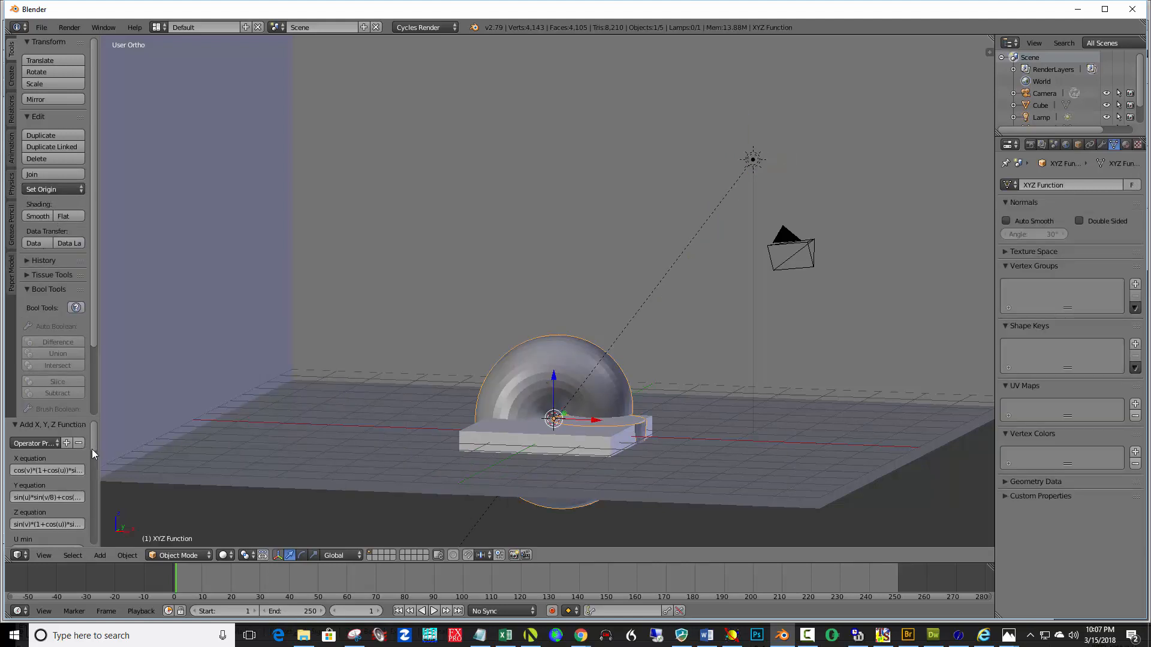
Move the XYZ surface up along Z by about 1.6 so it sits above the pedestal
left_click_drag(552, 369, 549, 300)
middle_click_drag(688, 361, 545, 387)
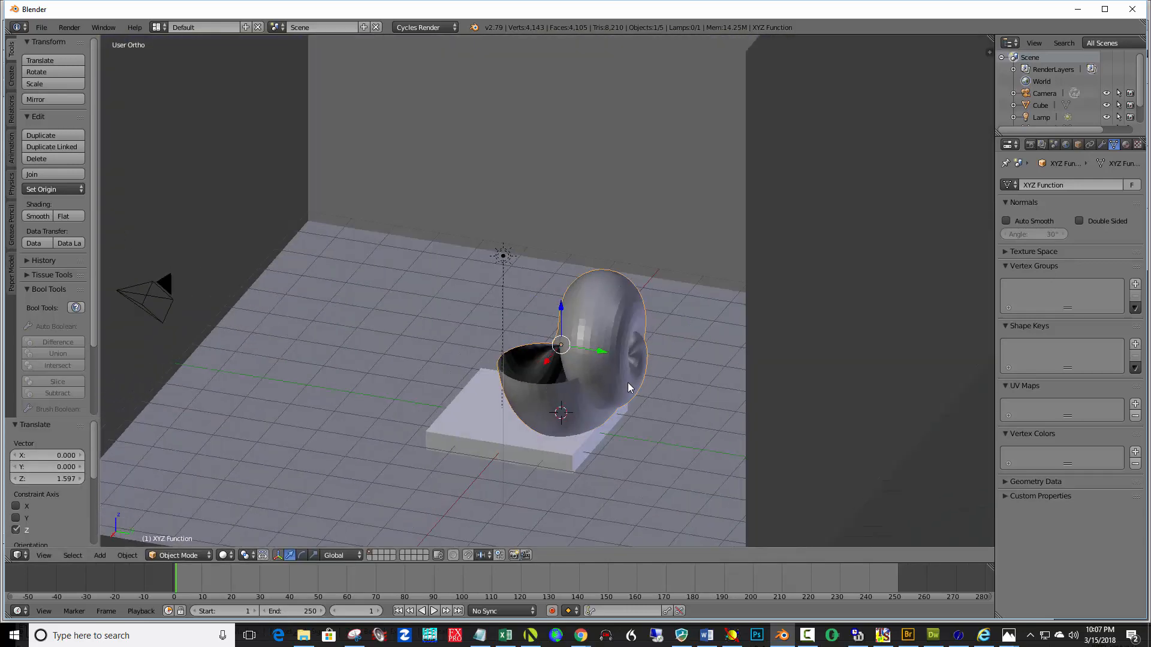
middle_click_drag(537, 430, 621, 440)
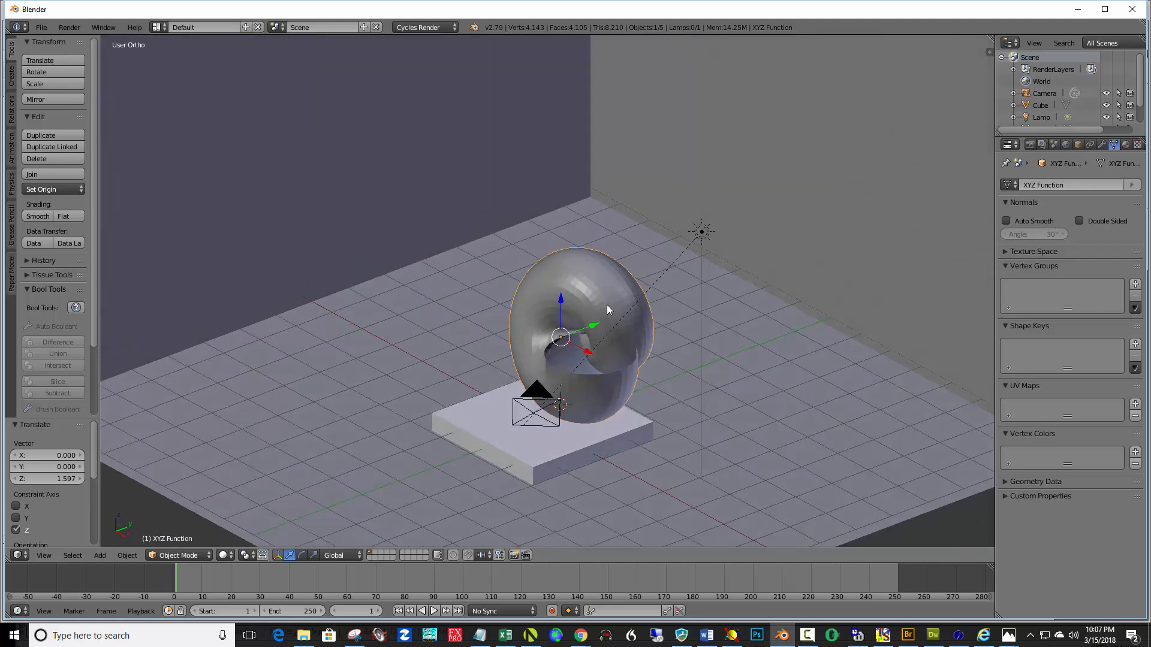
Rotate the surface -109° around Z and nudge it up along Z by about 0.2
key("r")
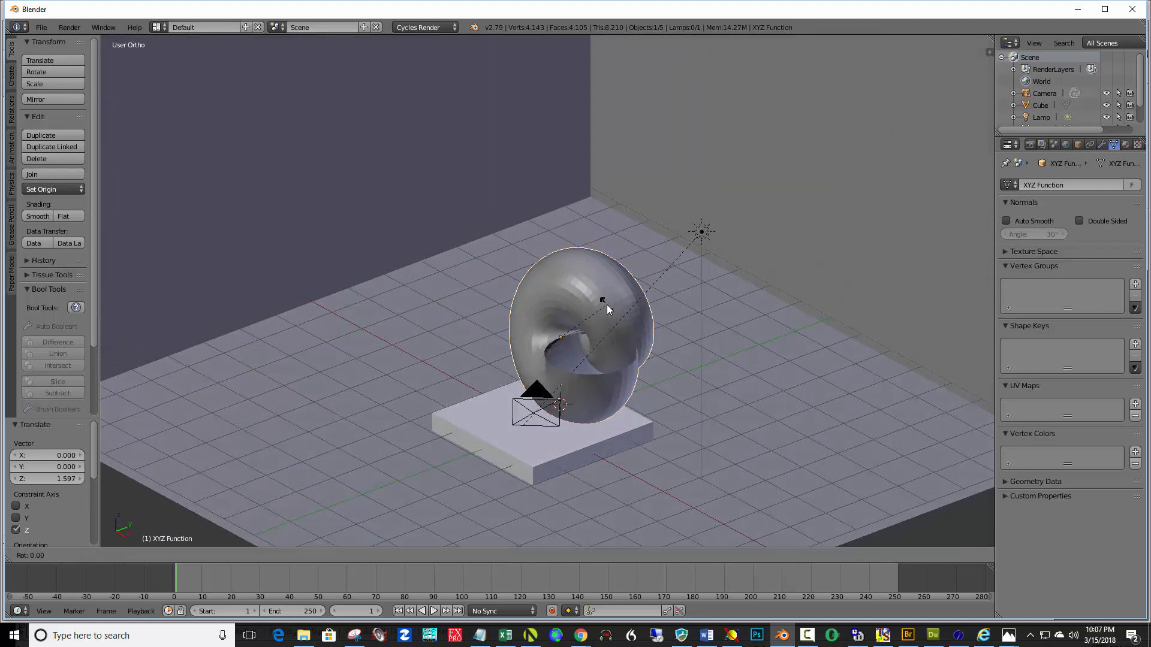
key("z")
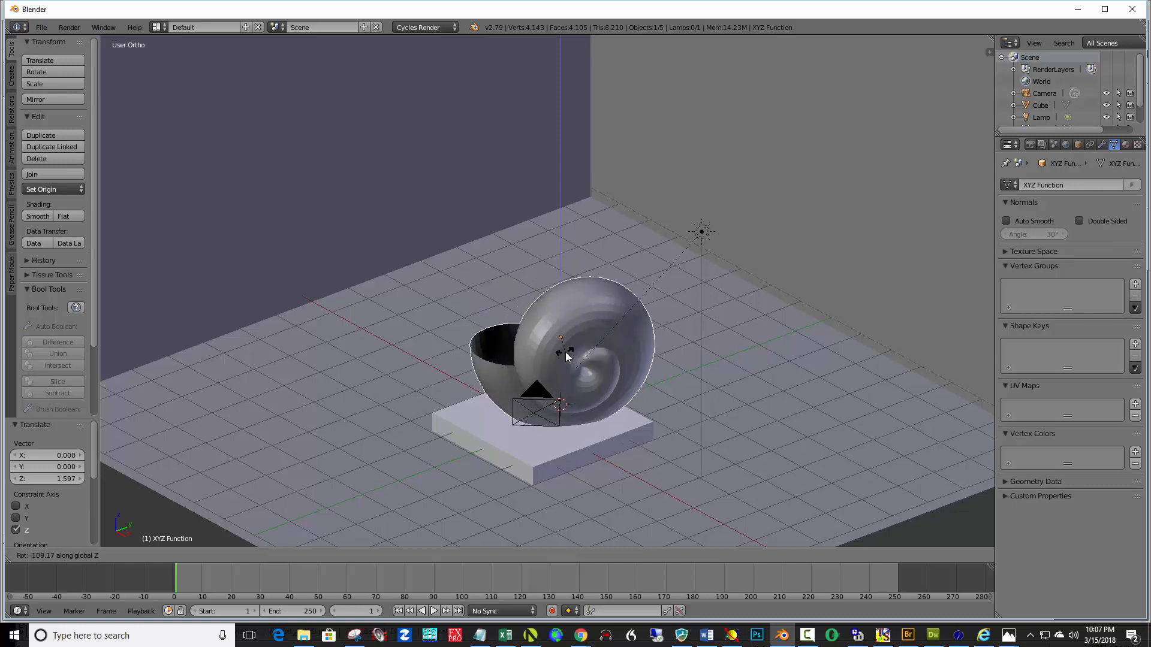
left_click(567, 356)
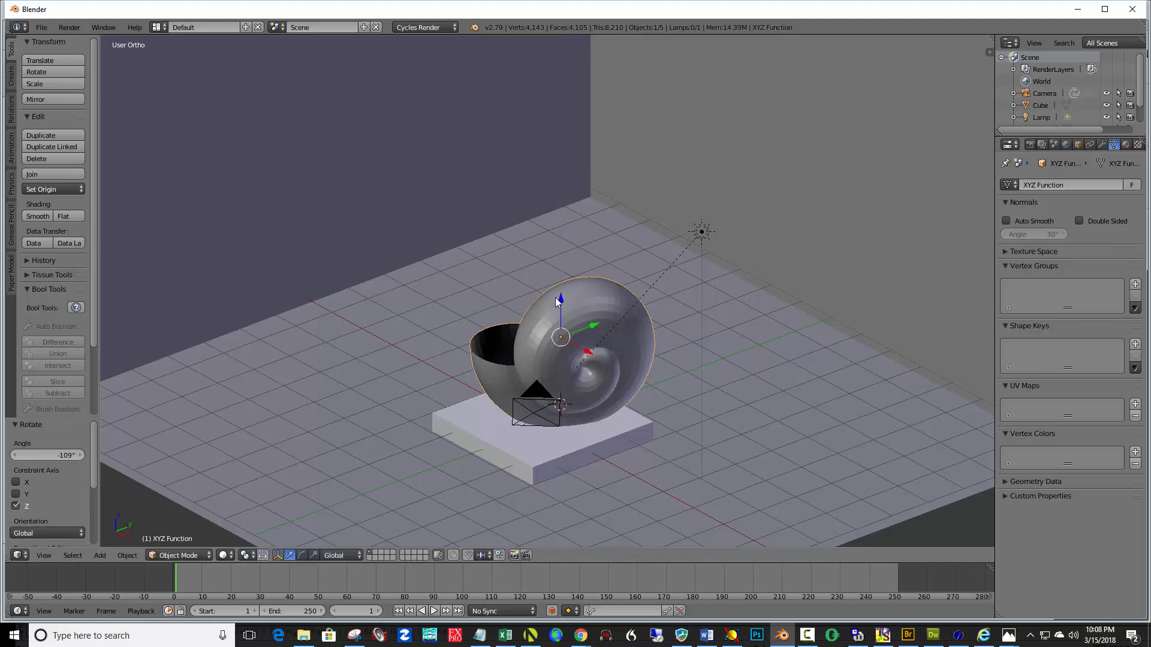
left_click_drag(559, 297, 556, 292)
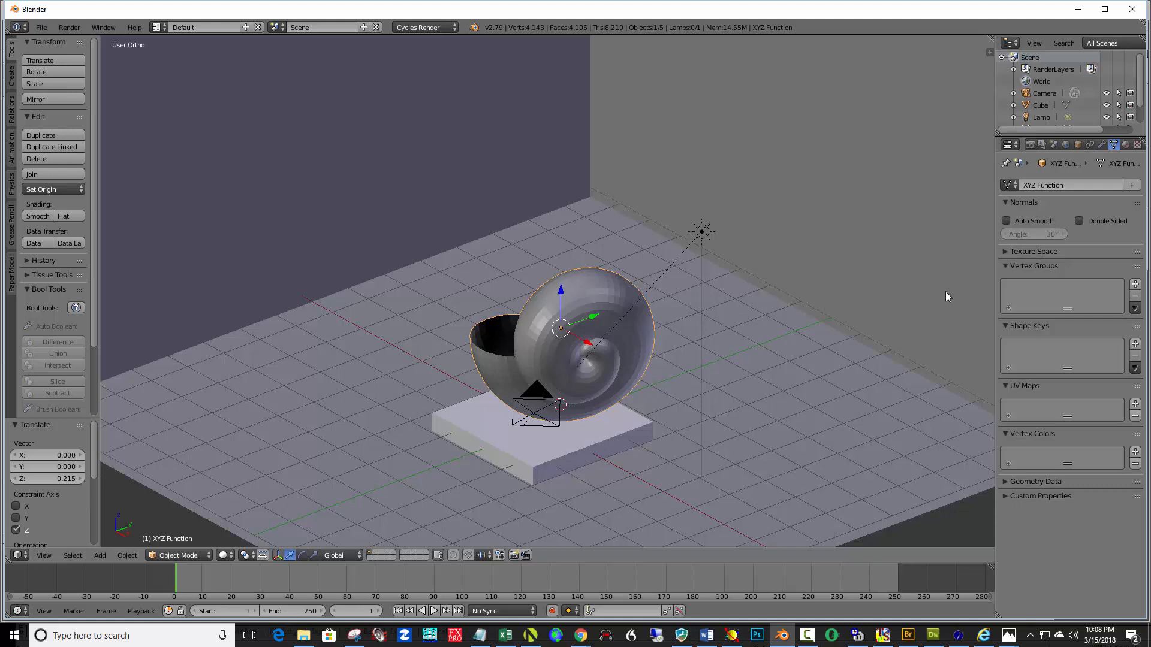
Add a Subdivision Surface modifier to the surface and set its viewport subdivisions to 3
left_click(1102, 143)
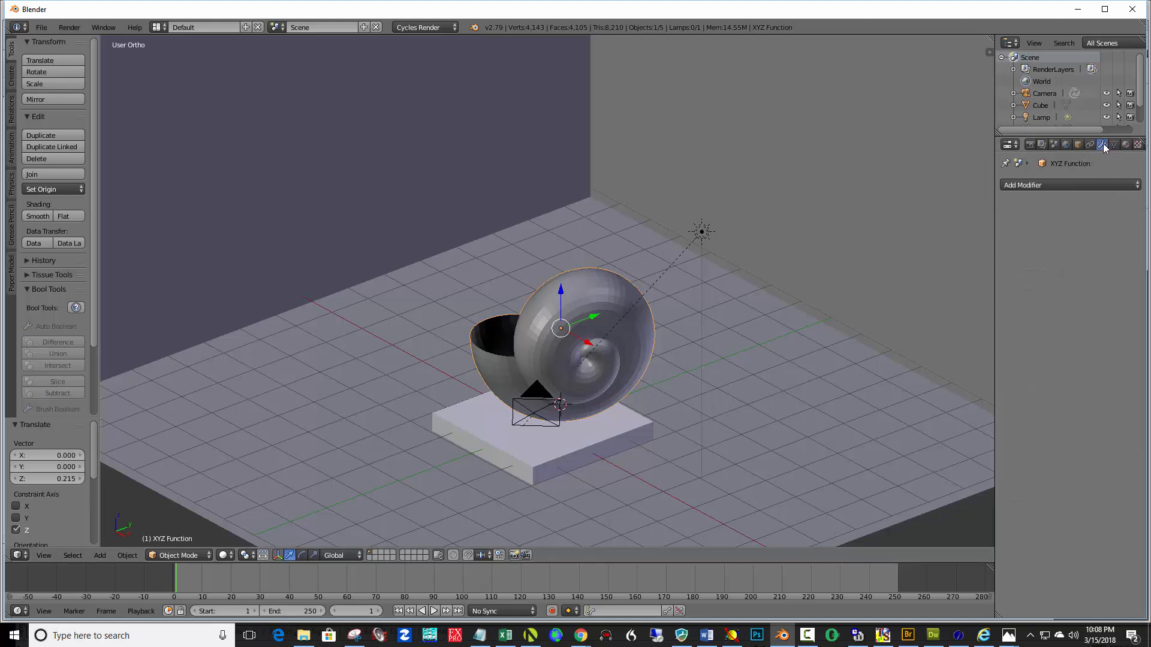
left_click(1061, 185)
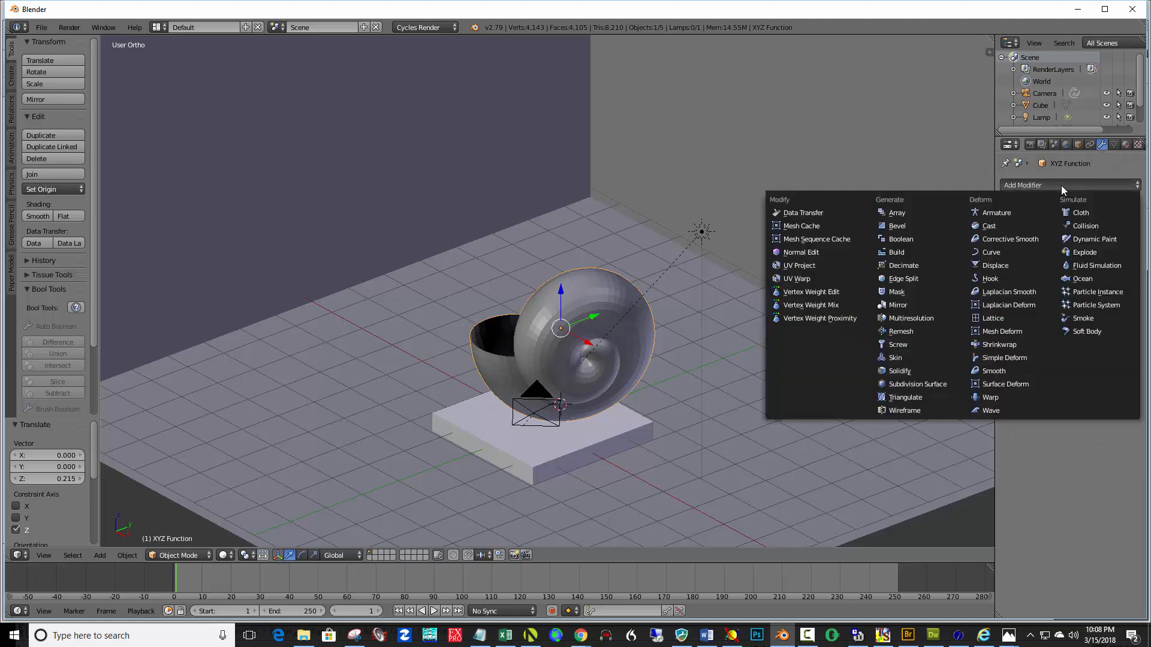
left_click(936, 385)
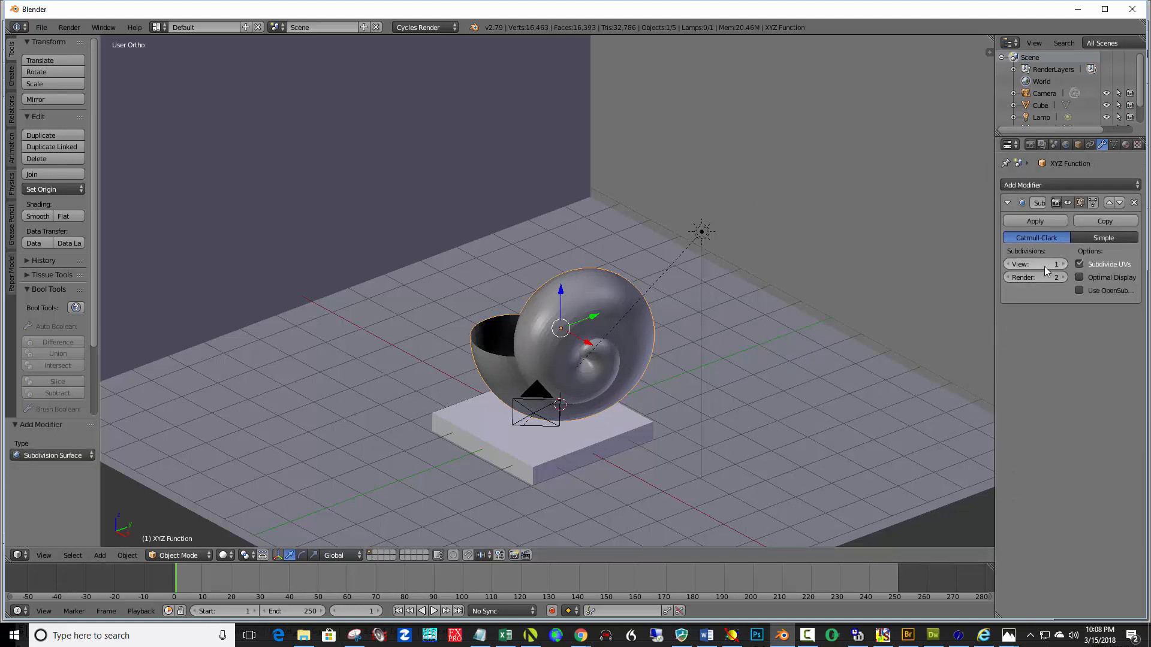
left_click(1064, 264)
left_click(1064, 264)
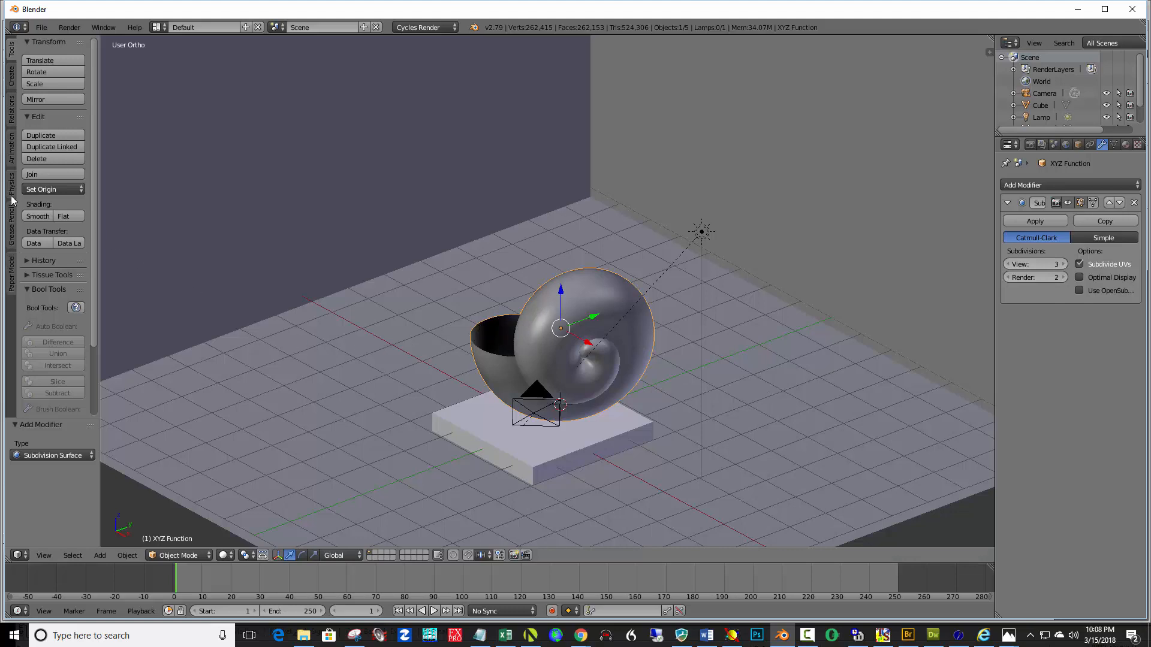
Shade the surface smooth and apply the Subdivision Surface modifier
left_click(41, 215)
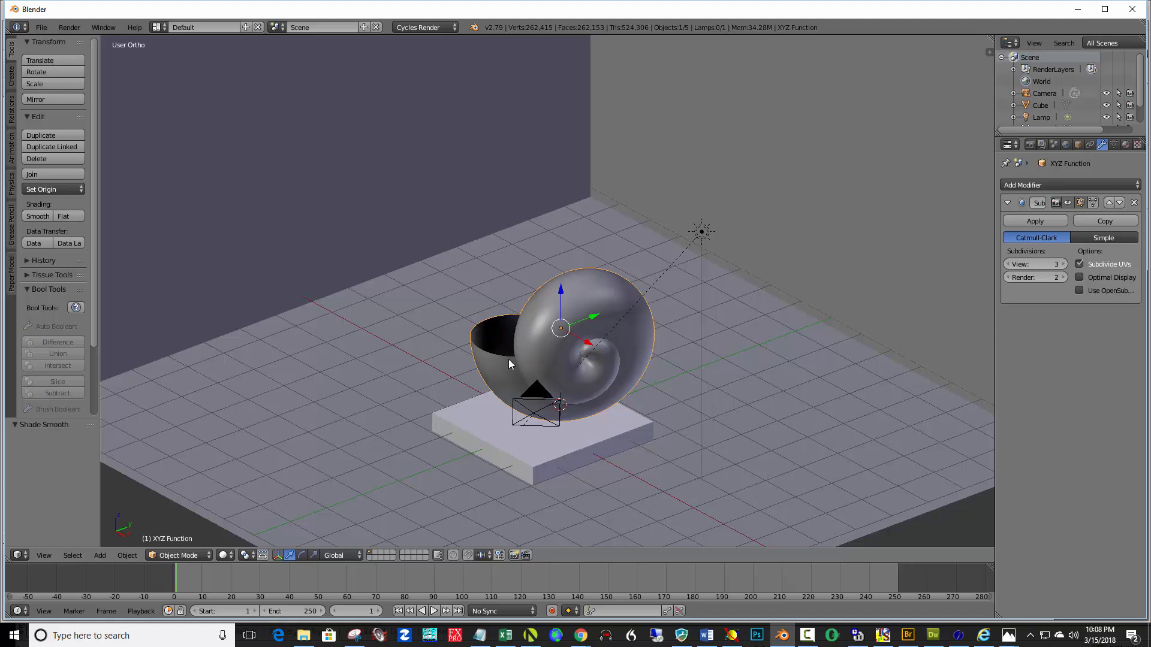
left_click(1047, 221)
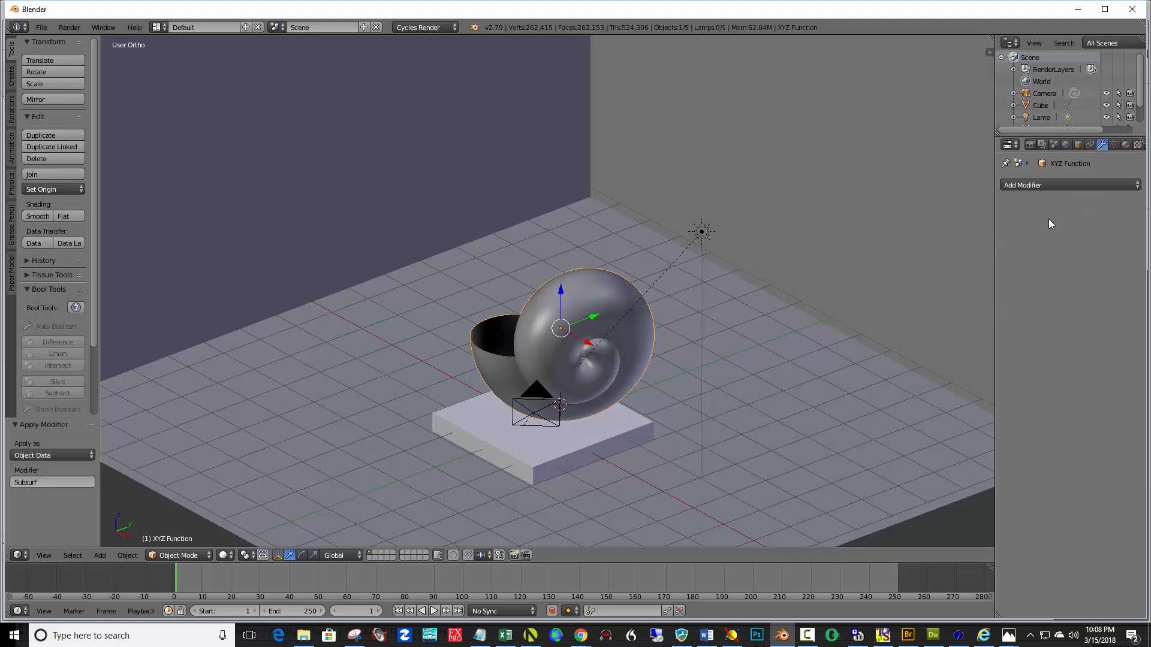
Add a Solidify modifier to the surface and set its thickness to 0.5
left_click(1047, 187)
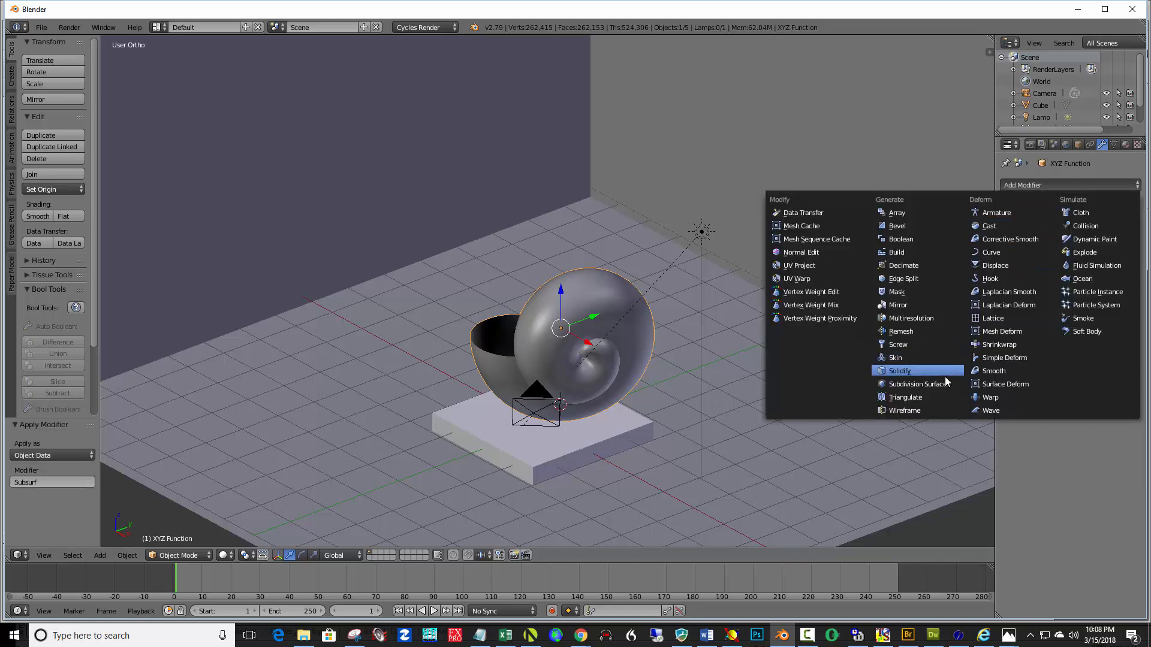
left_click(904, 372)
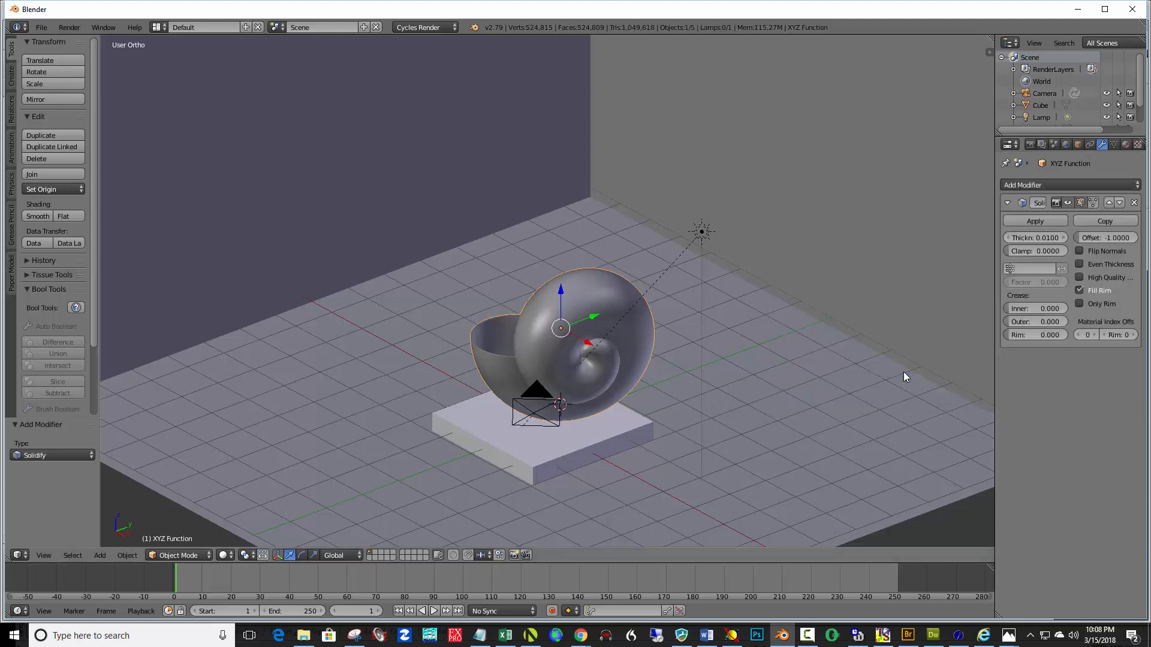
left_click(1041, 239)
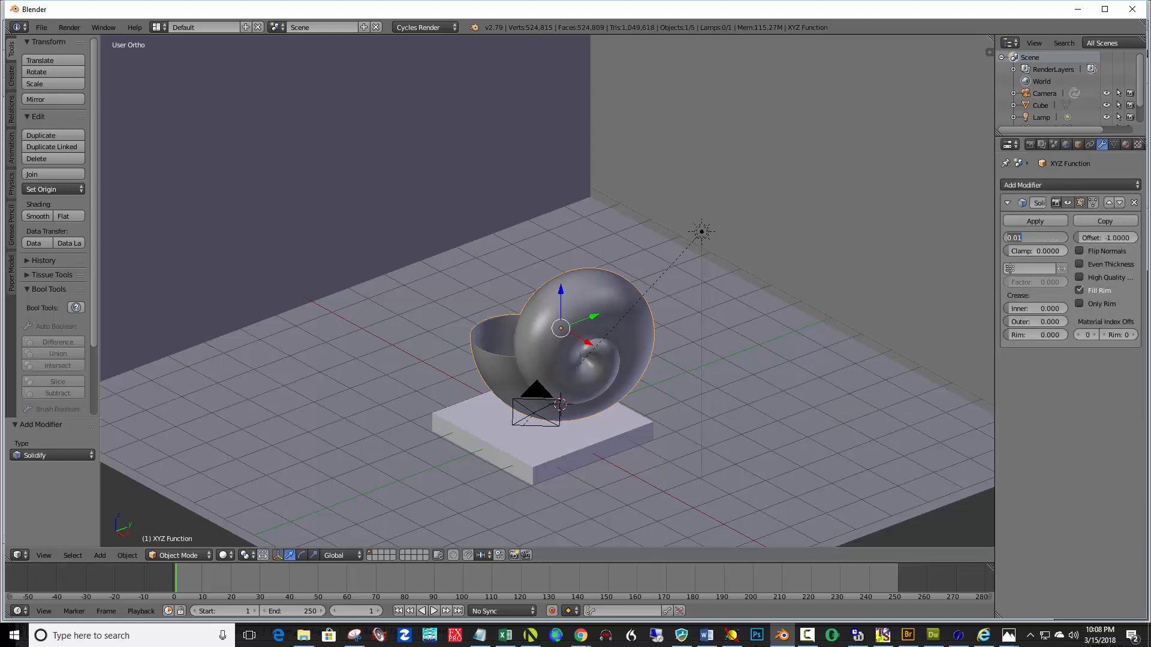
key("BackSpace")
type(".5")
key("Return")
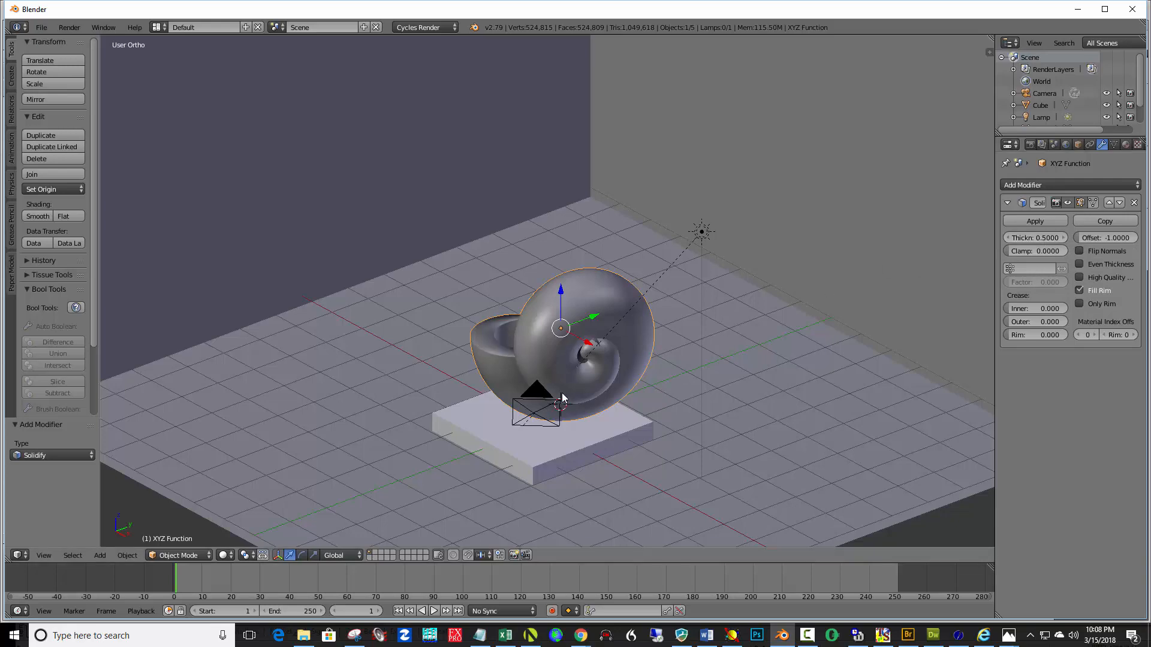
Lower the surface along Z so it rests on the pedestal, about 0.03
mouse_move(562, 393)
middle_mouse_down()
mouse_move(617, 400)
mouse_move(678, 382)
mouse_move(564, 391)
mouse_move(562, 376)
mouse_move(564, 388)
middle_mouse_up()
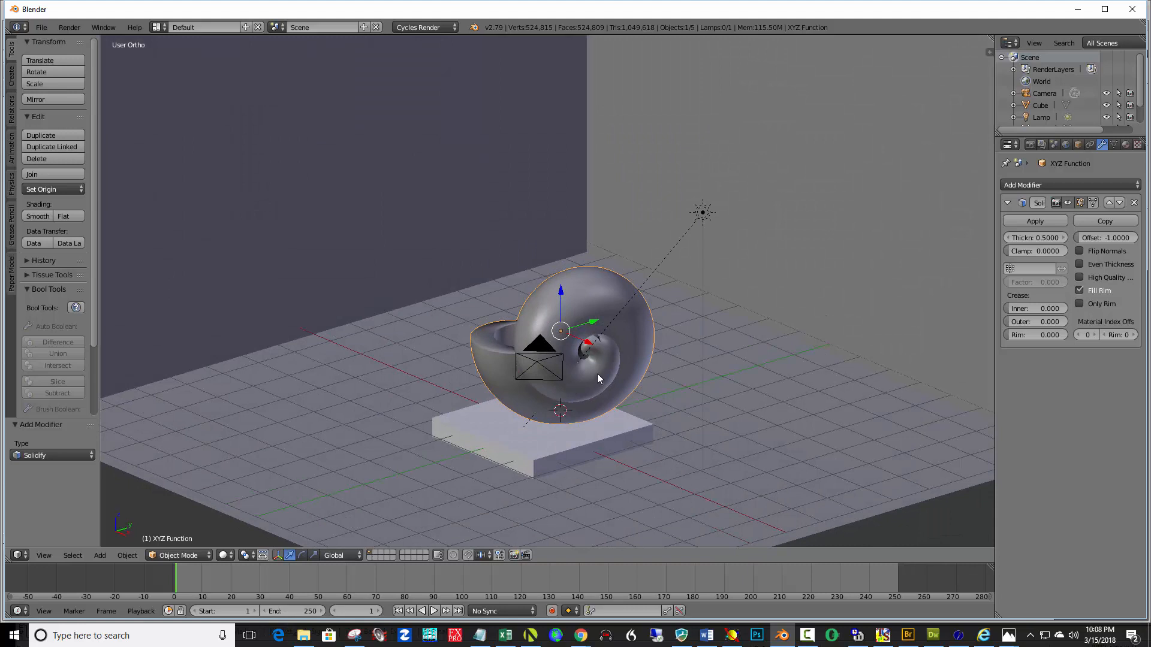
left_click_drag(593, 322, 543, 298)
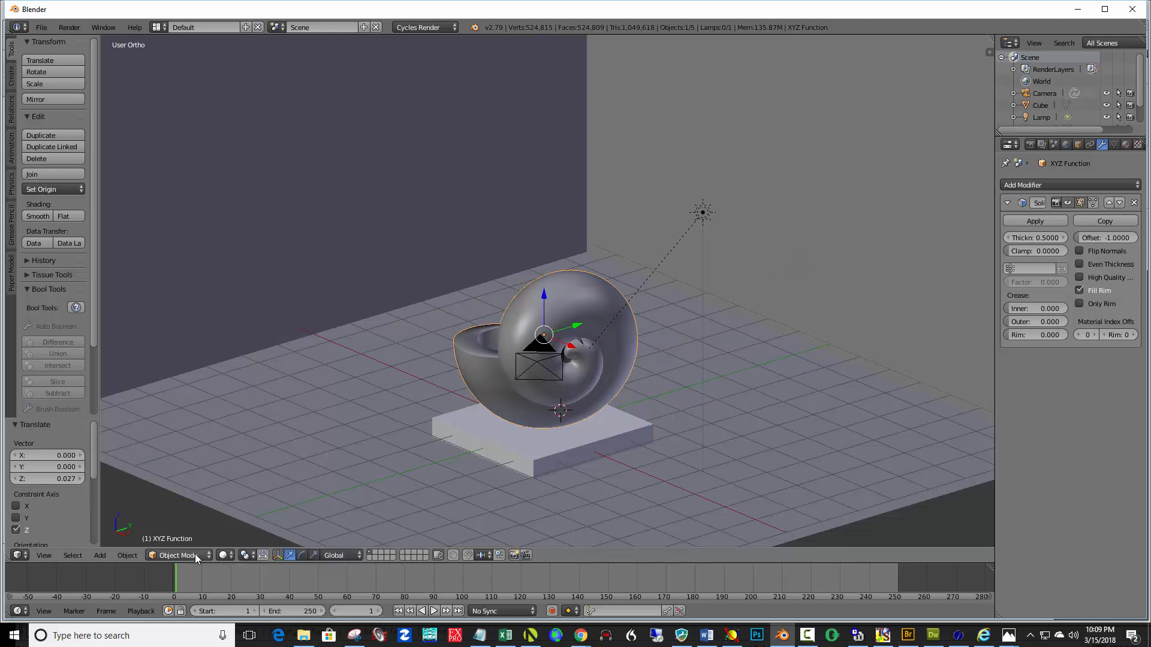
Switch the viewport shading to Rendered to preview the scene
left_click(229, 556)
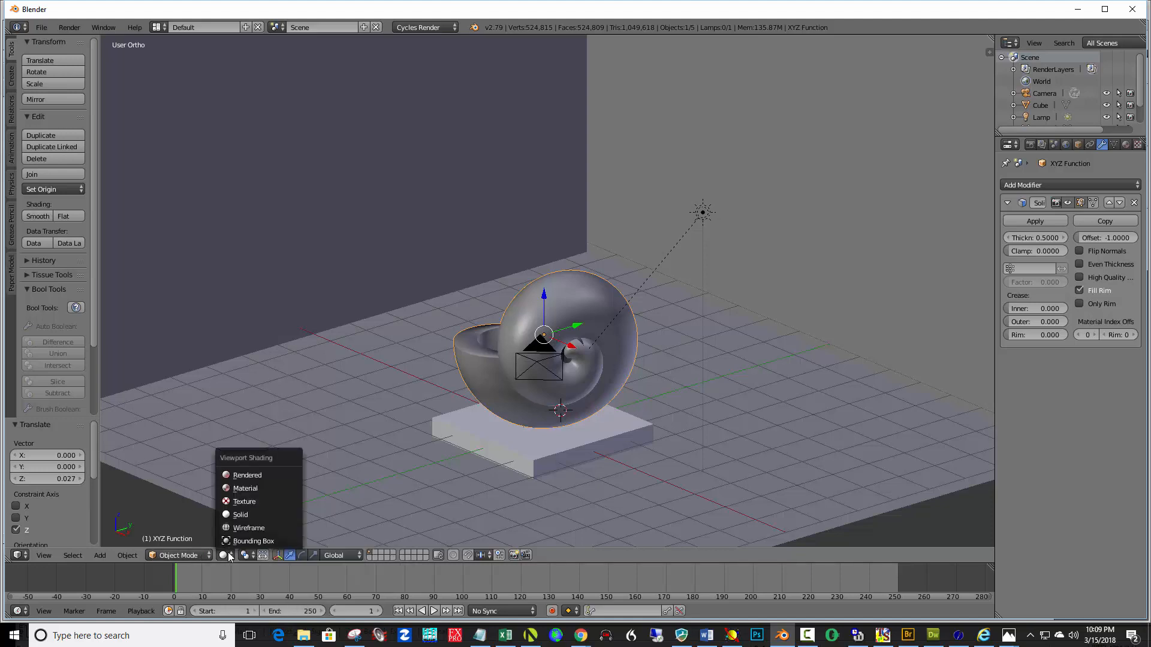
left_click(258, 476)
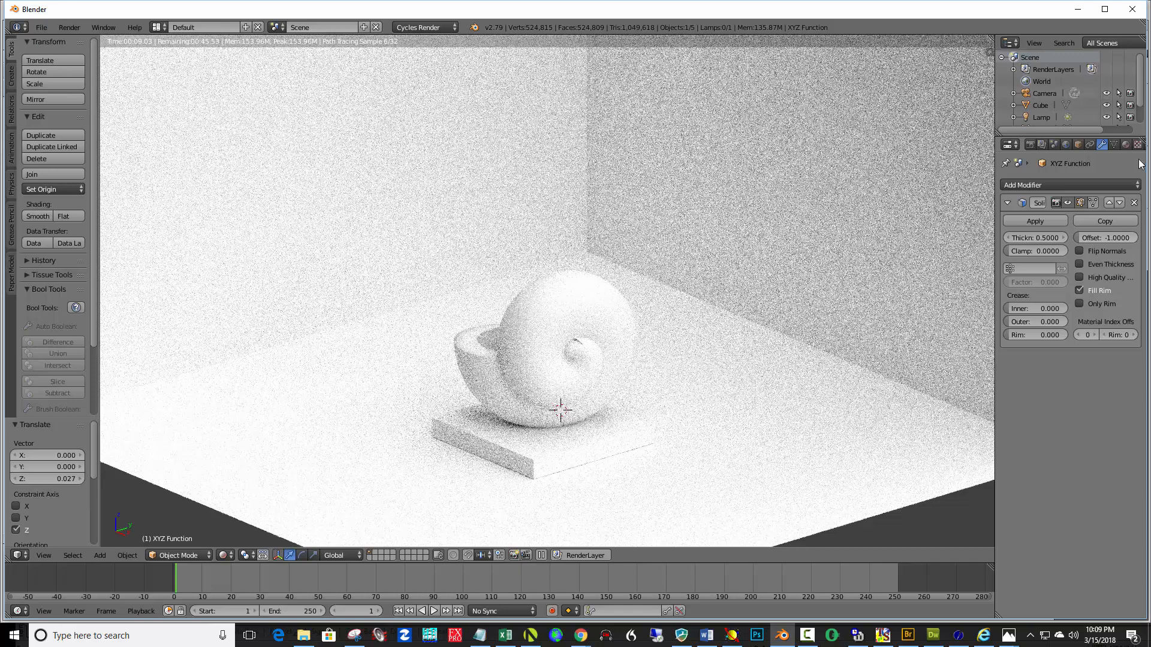
Select the lamp, open its lamp properties, and lower its strength to about 2.3
left_click(1041, 118)
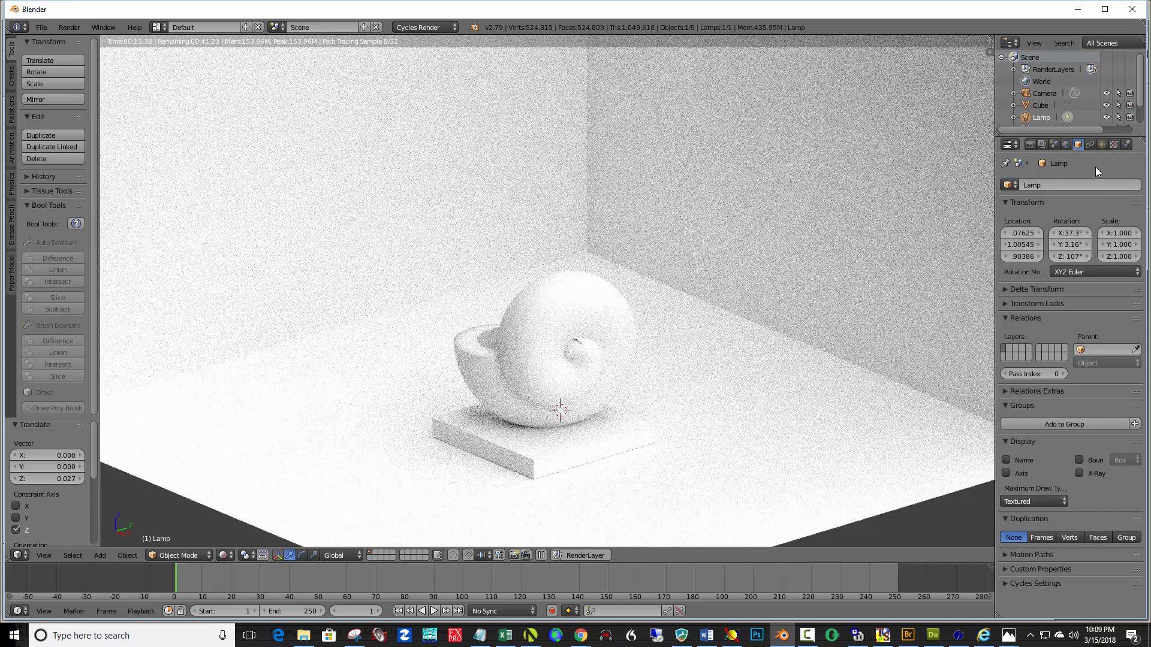
left_click(1101, 145)
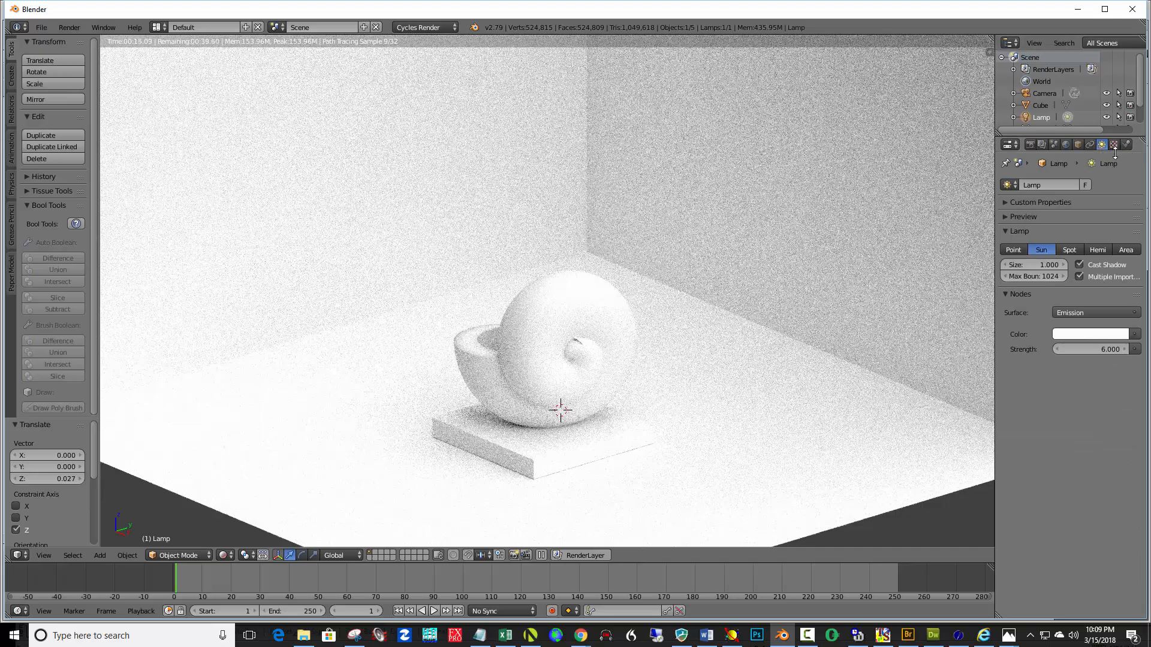
left_click_drag(1117, 345, 1080, 350)
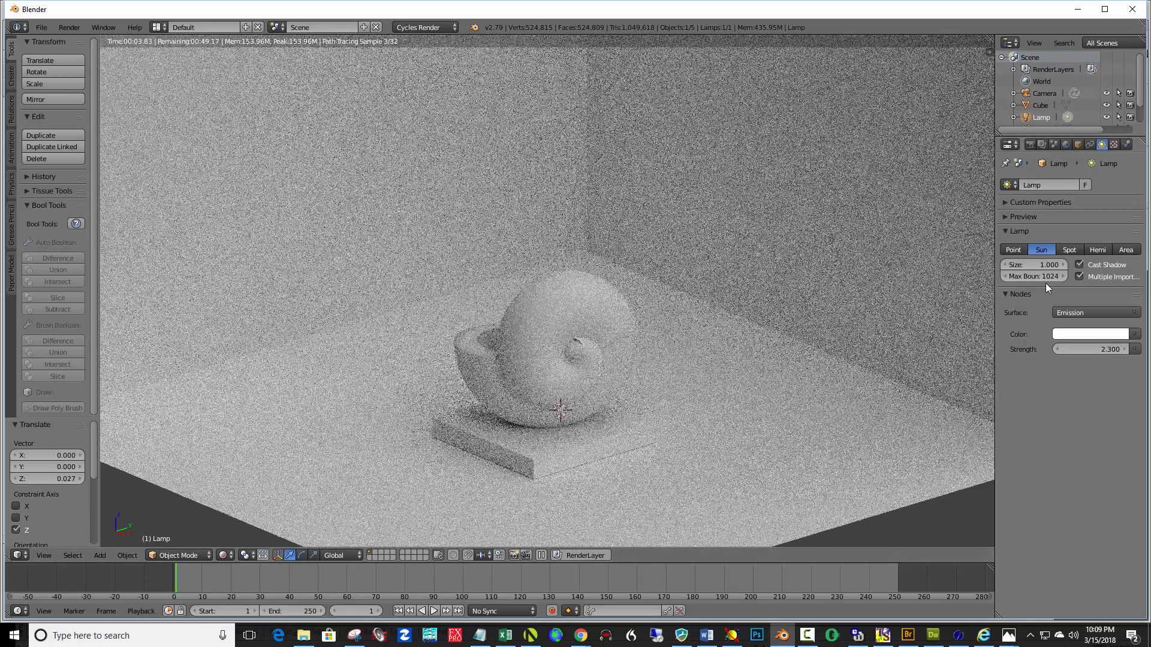
Change the lamp type to Spot and set its strength to 4000
left_click(1068, 250)
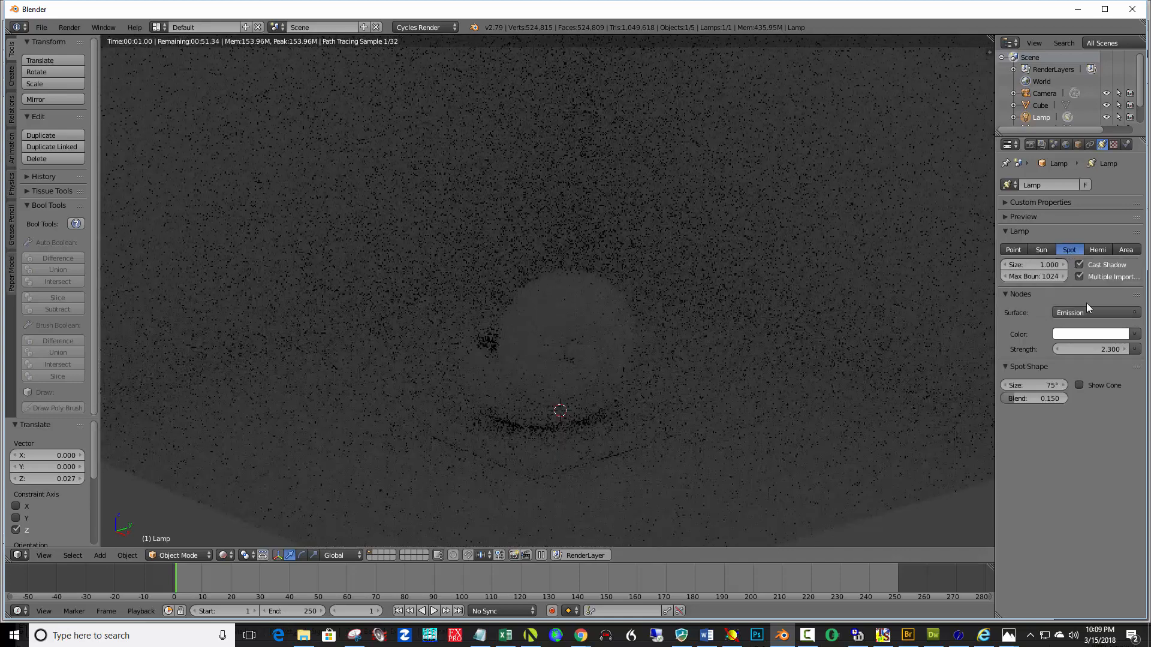
left_click(1107, 351)
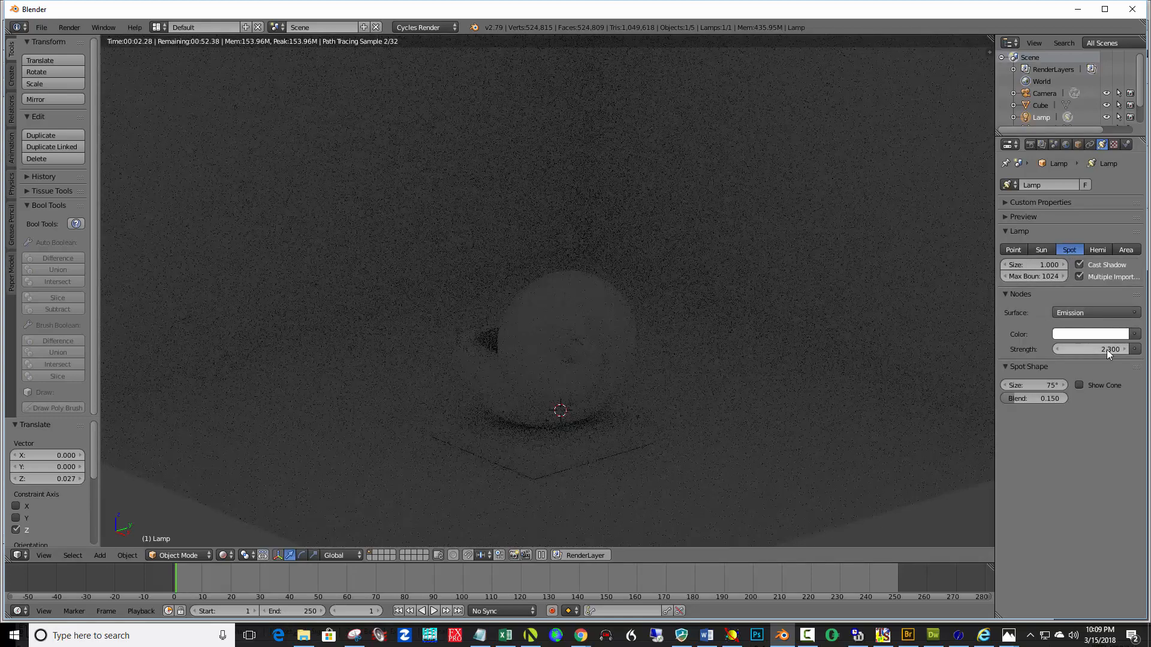
type("4000")
key("Return")
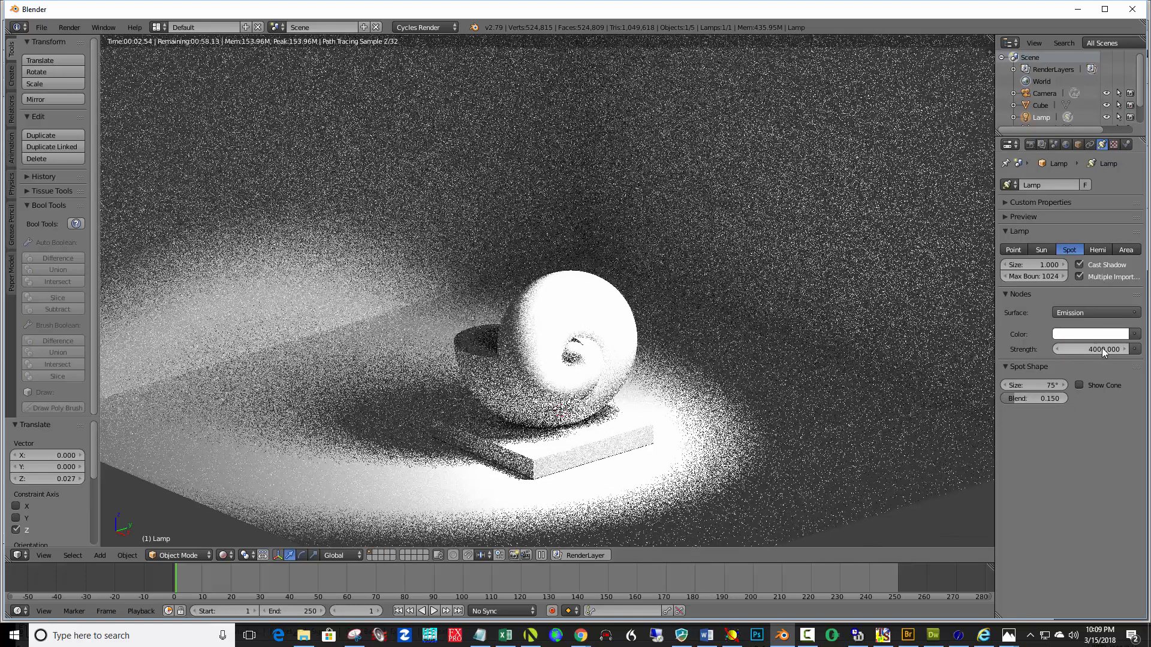
Set the spot lamp's size to 0.1
left_click(1049, 268)
type("0.1")
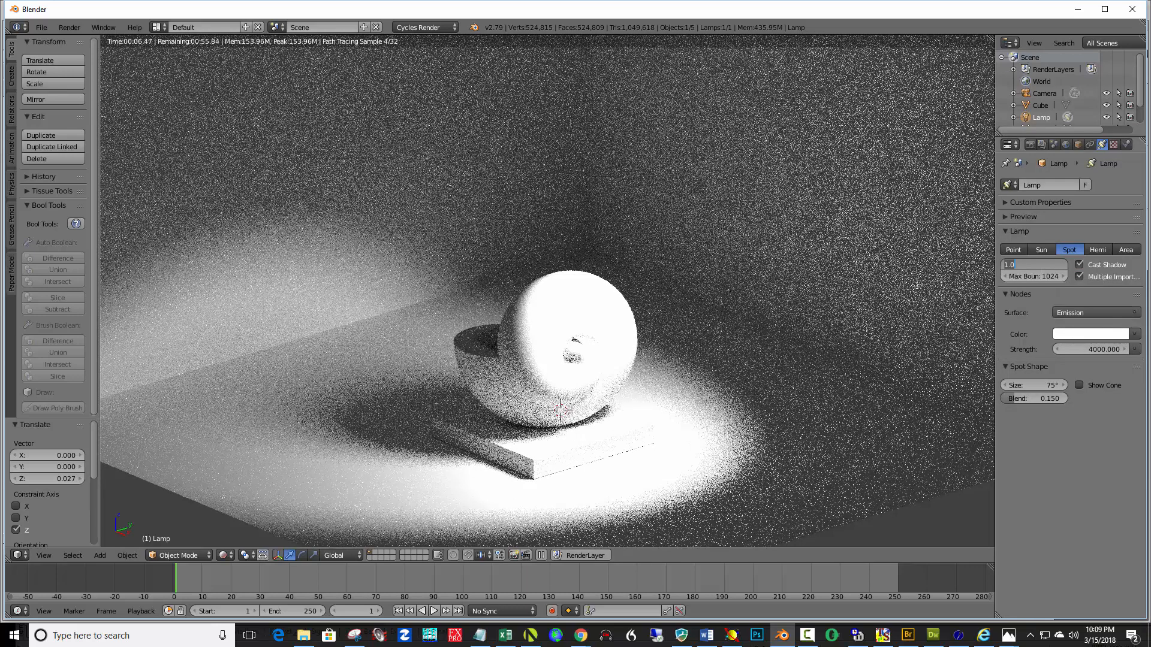
key("Return")
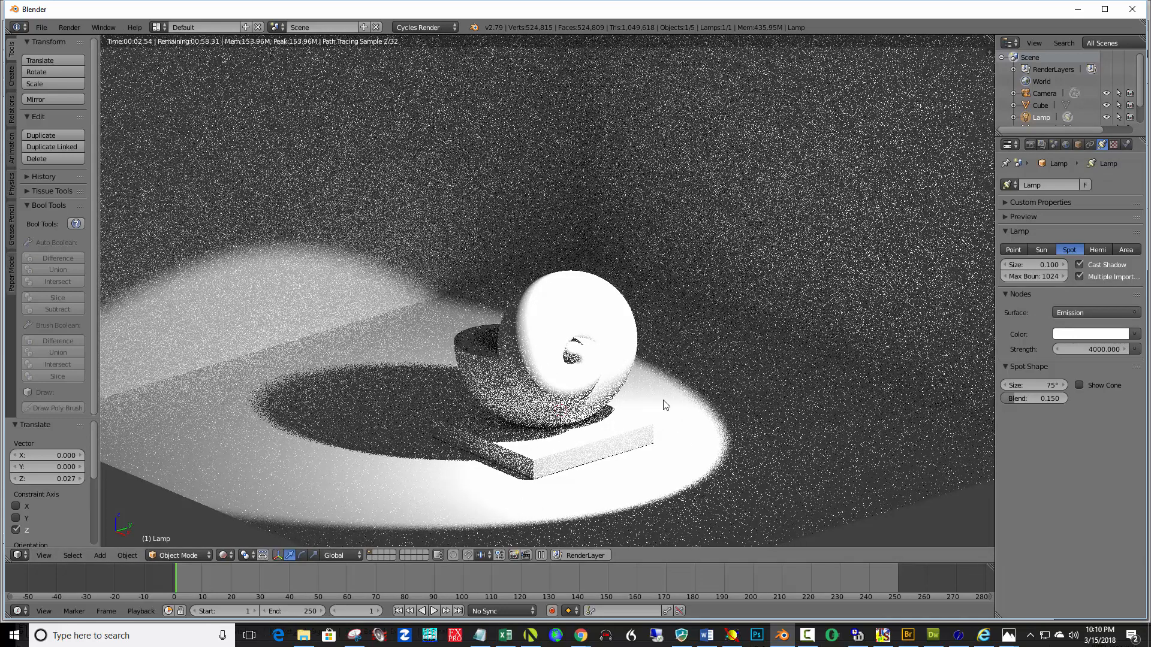
Switch the viewport shading back to Solid
middle_click_drag(597, 418, 698, 410)
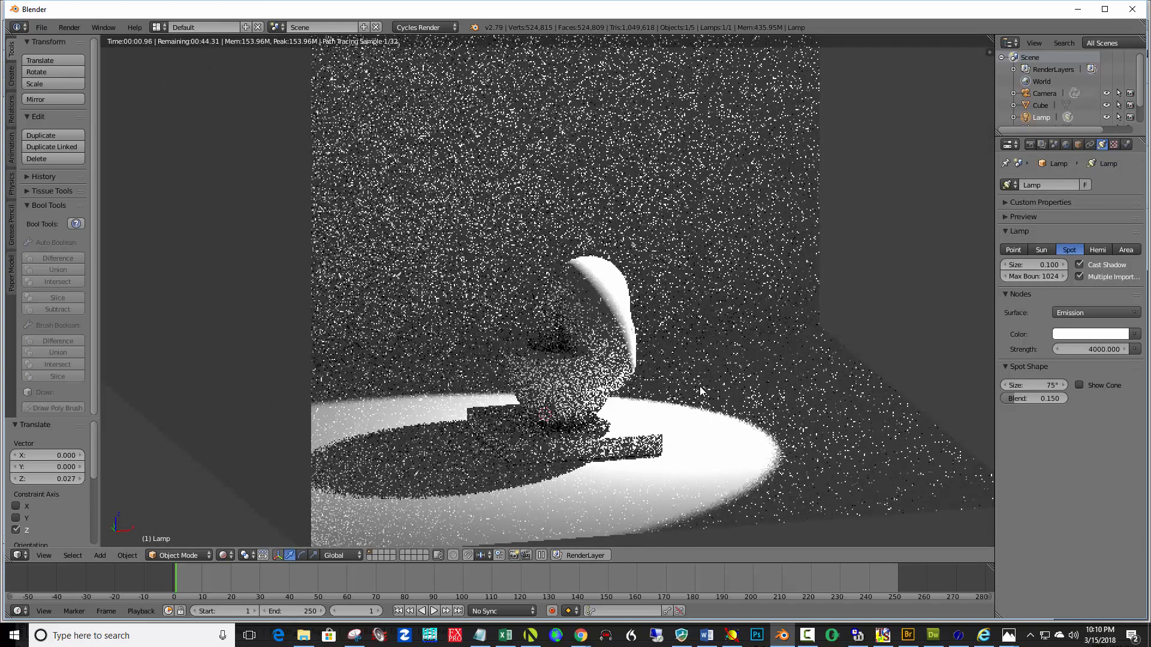
scroll(714, 398, "up", 5)
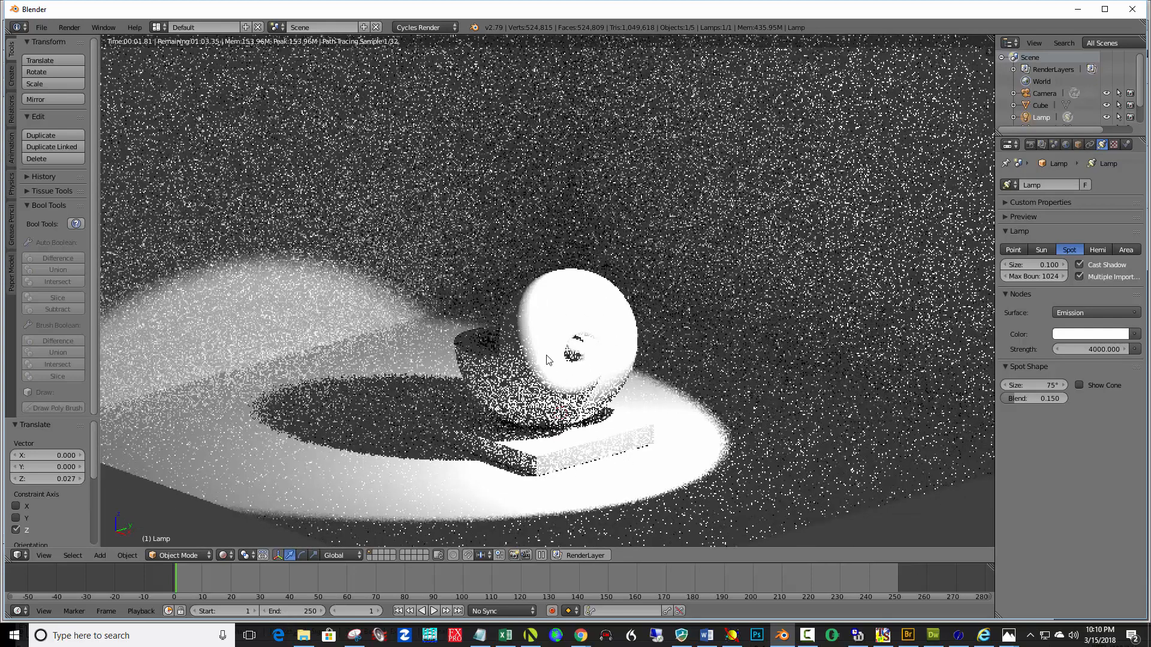
left_click(229, 555)
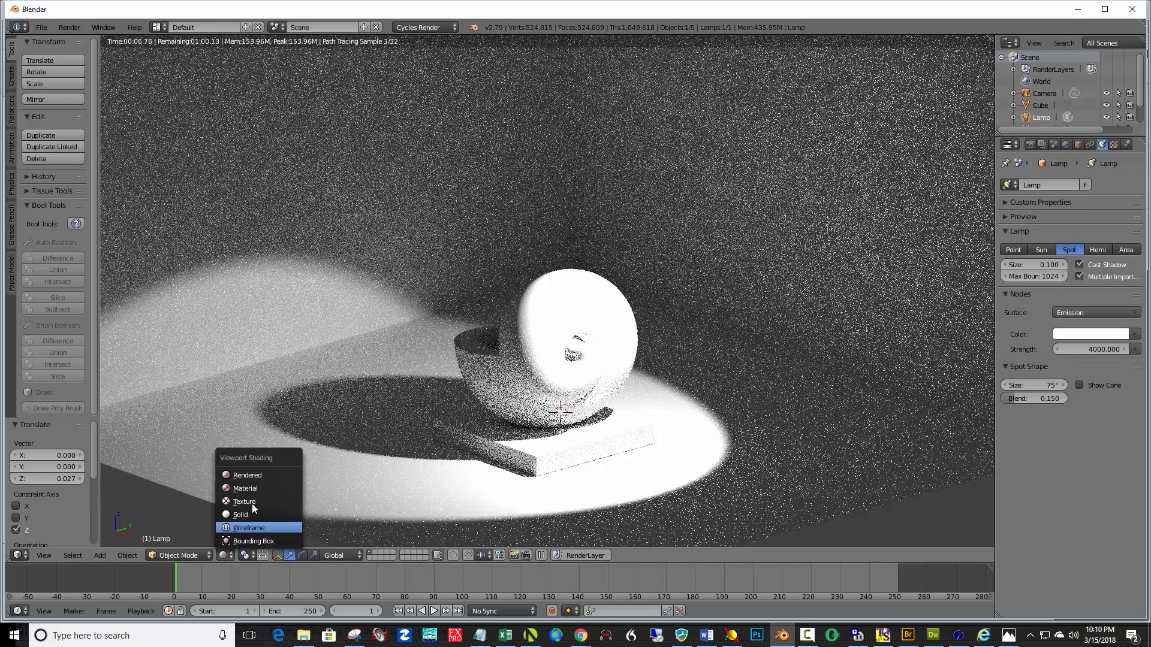
left_click(252, 503)
left_click(227, 555)
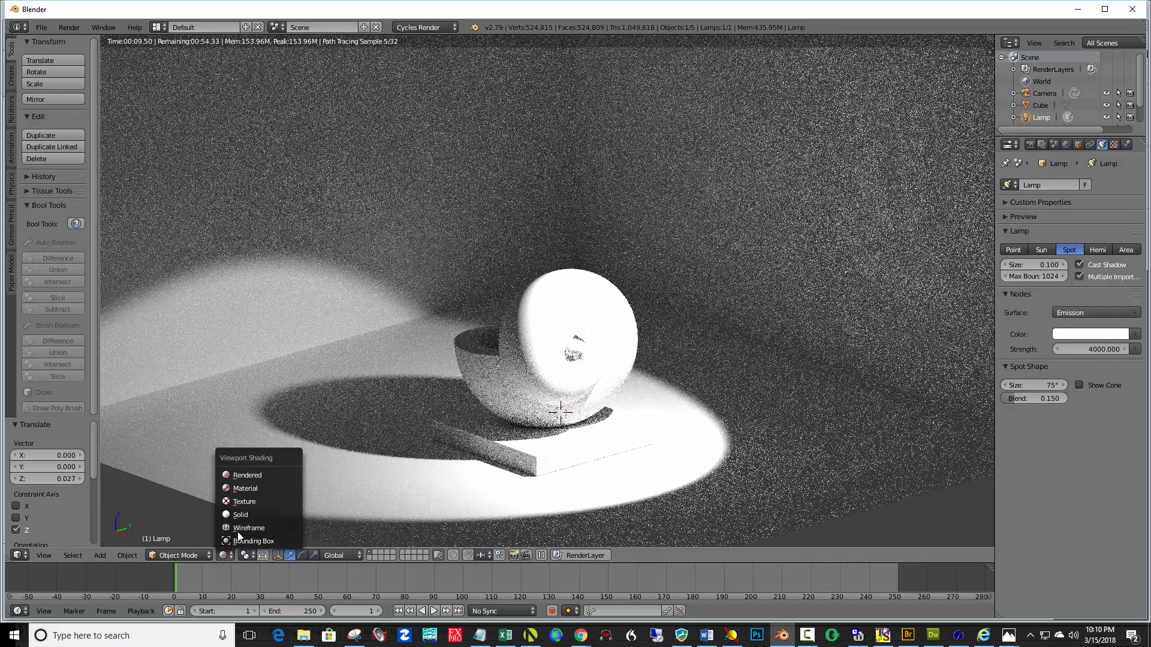
left_click(246, 516)
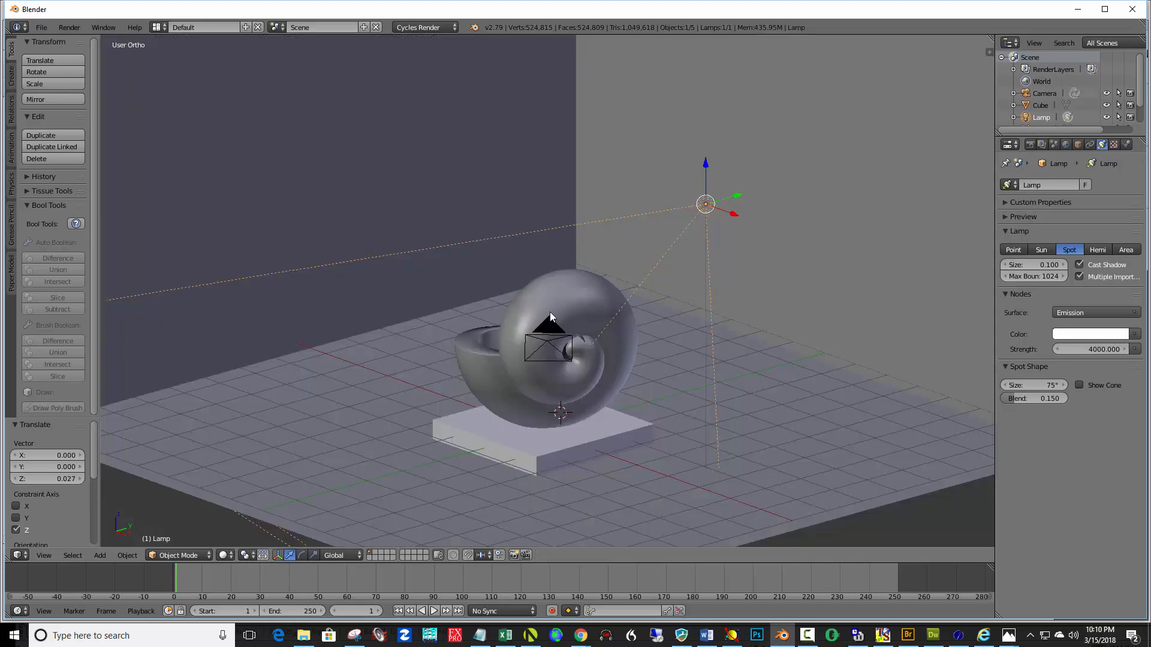
Select the XYZ surface and rotate it slightly, then about 41° around the Z axis
right_click(584, 304)
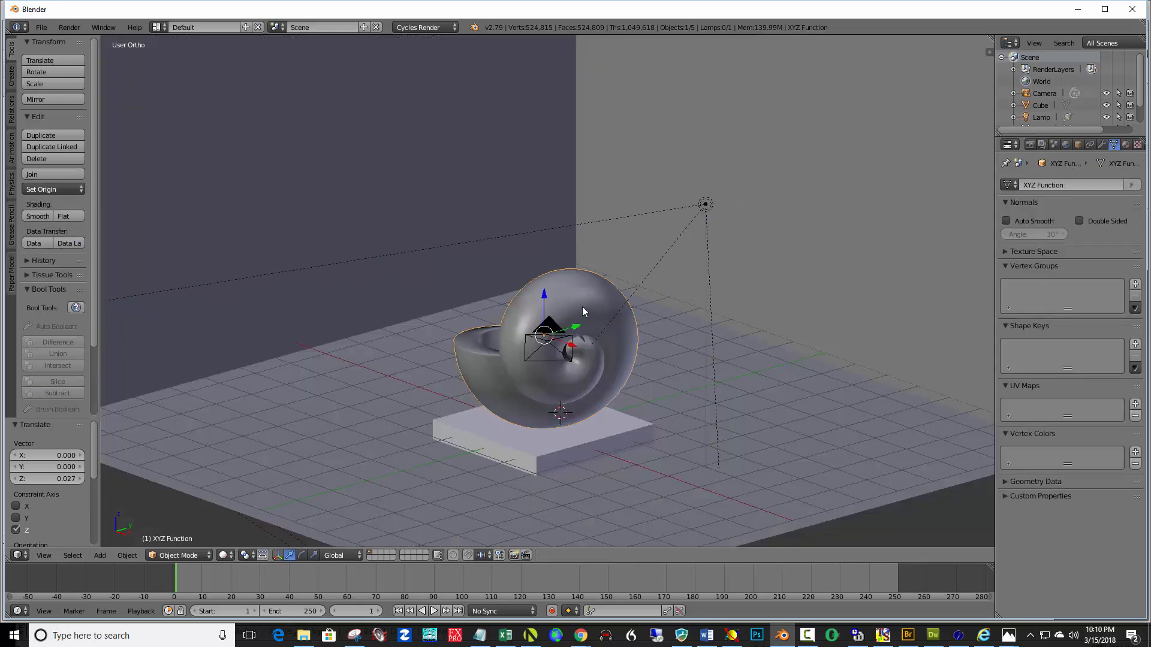
key("r")
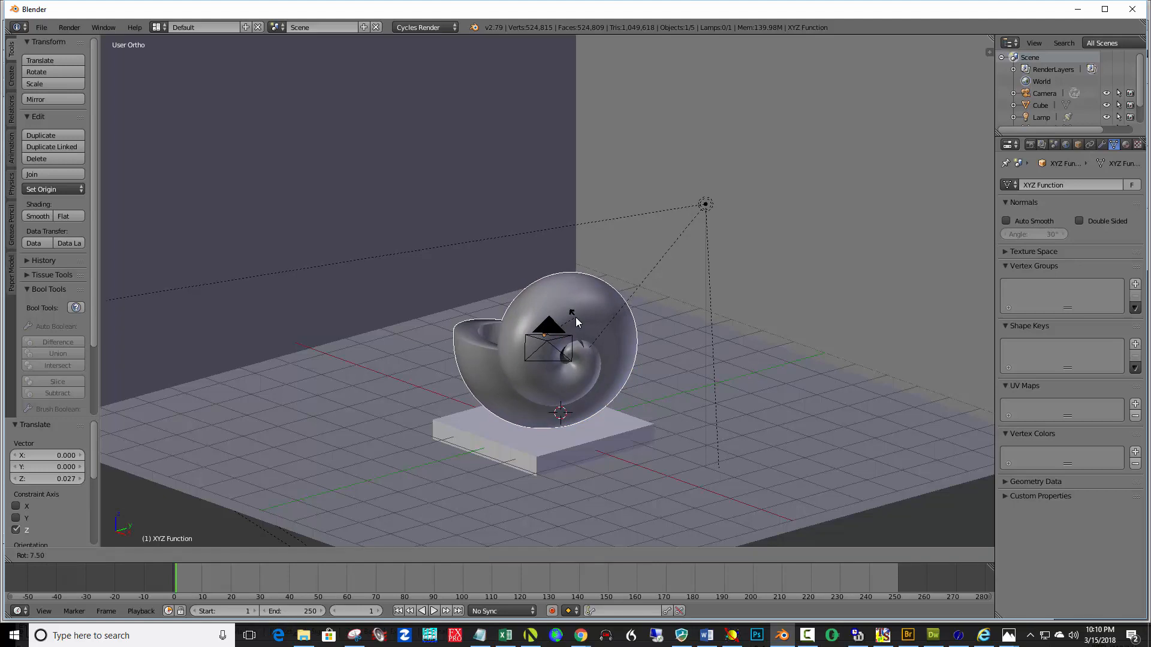
left_click(575, 315)
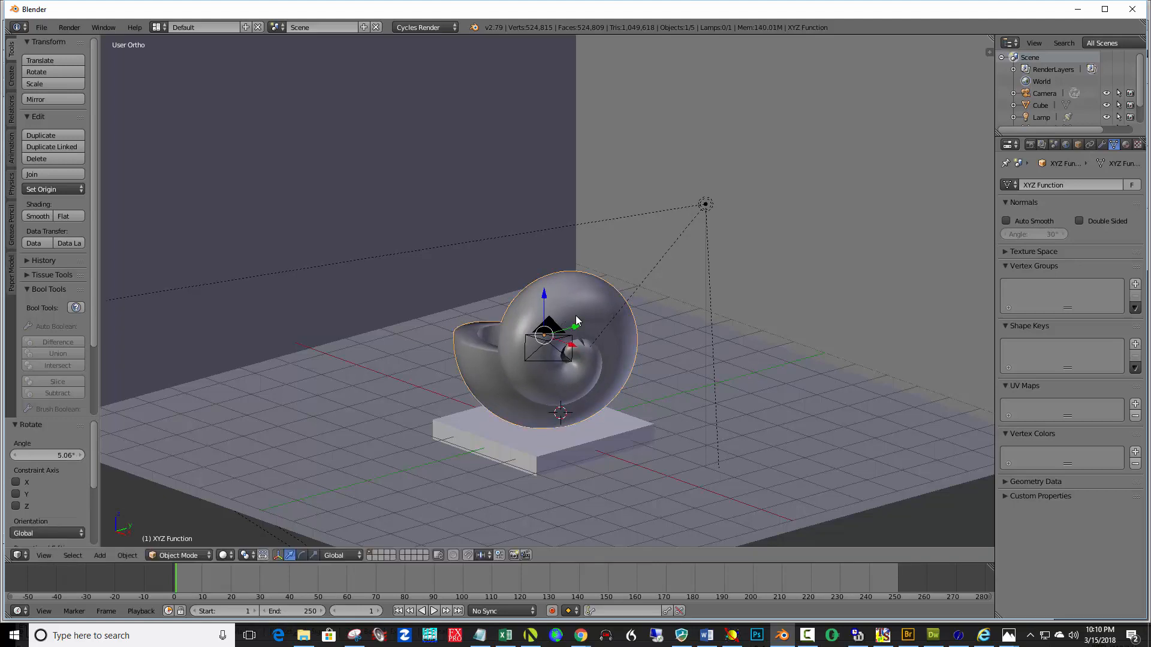
key("r")
key("z")
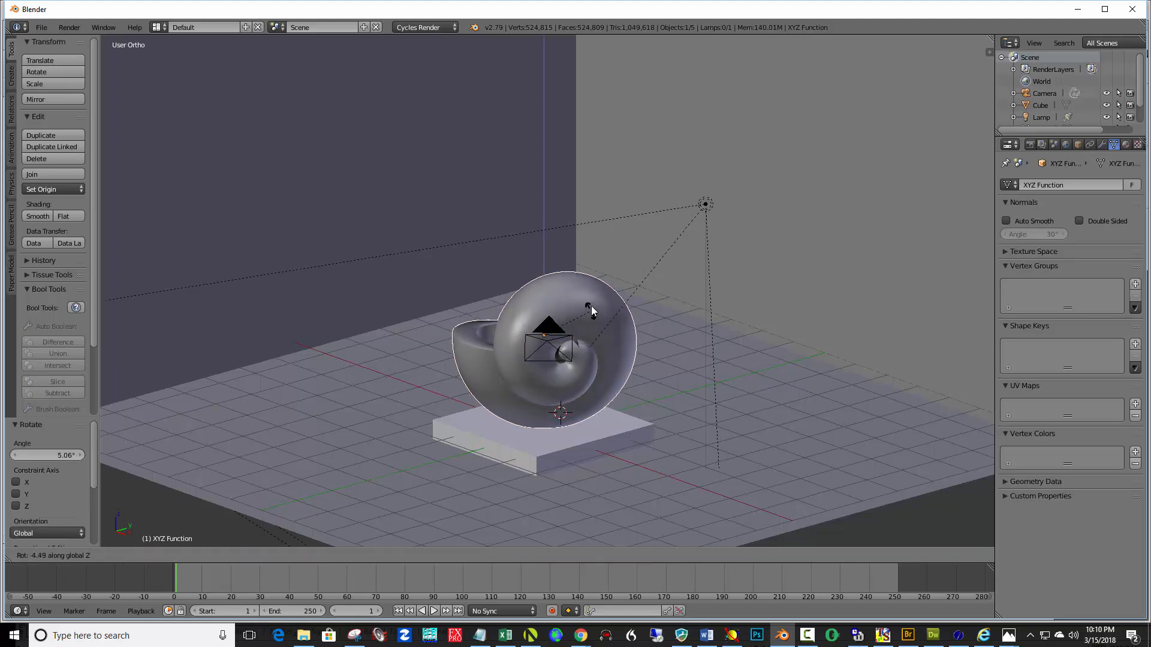
left_click(564, 271)
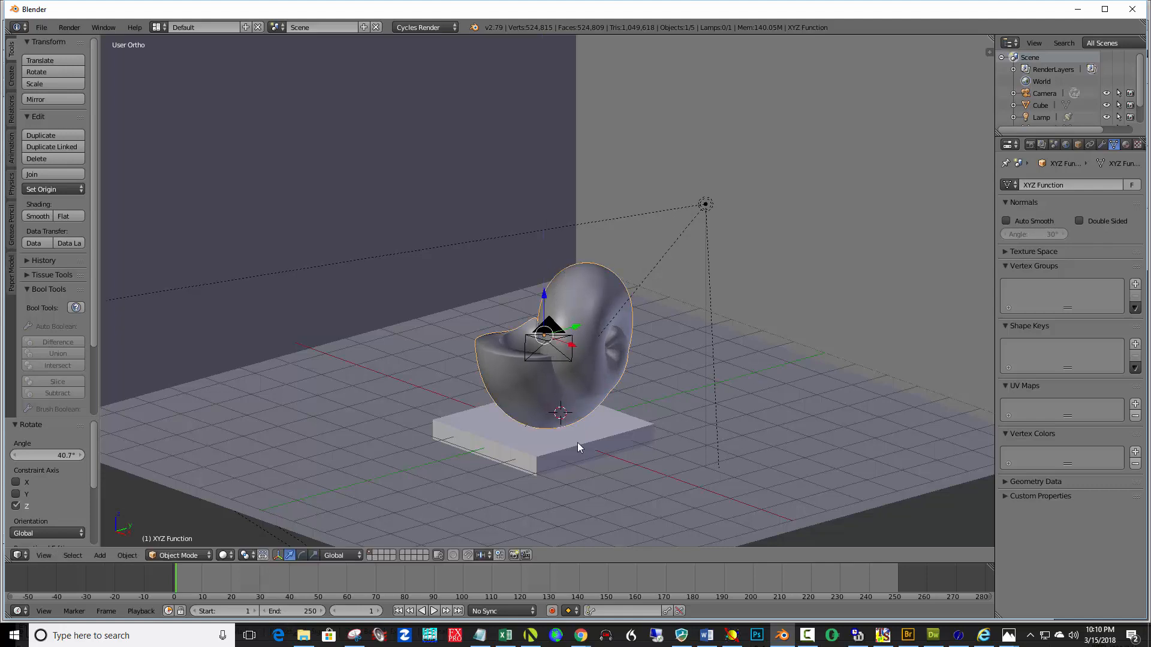
Select the lamp and raise it about 2.4 along Z, then shift it about 0.8 along X
middle_click_drag(595, 441, 606, 439)
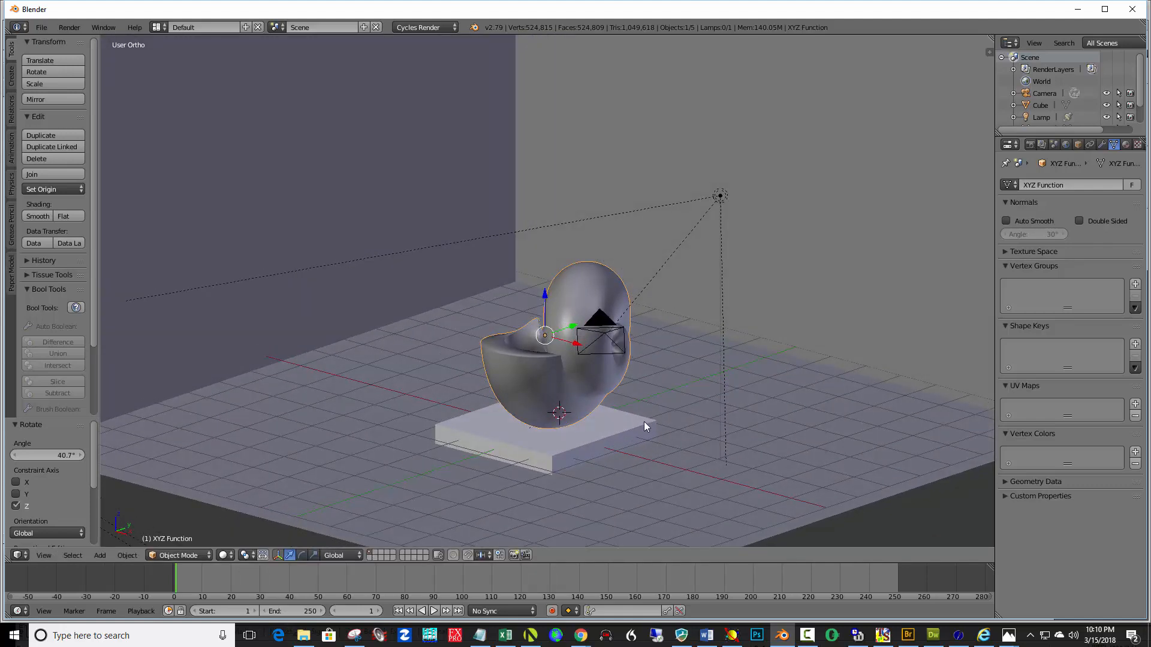
right_click(719, 196)
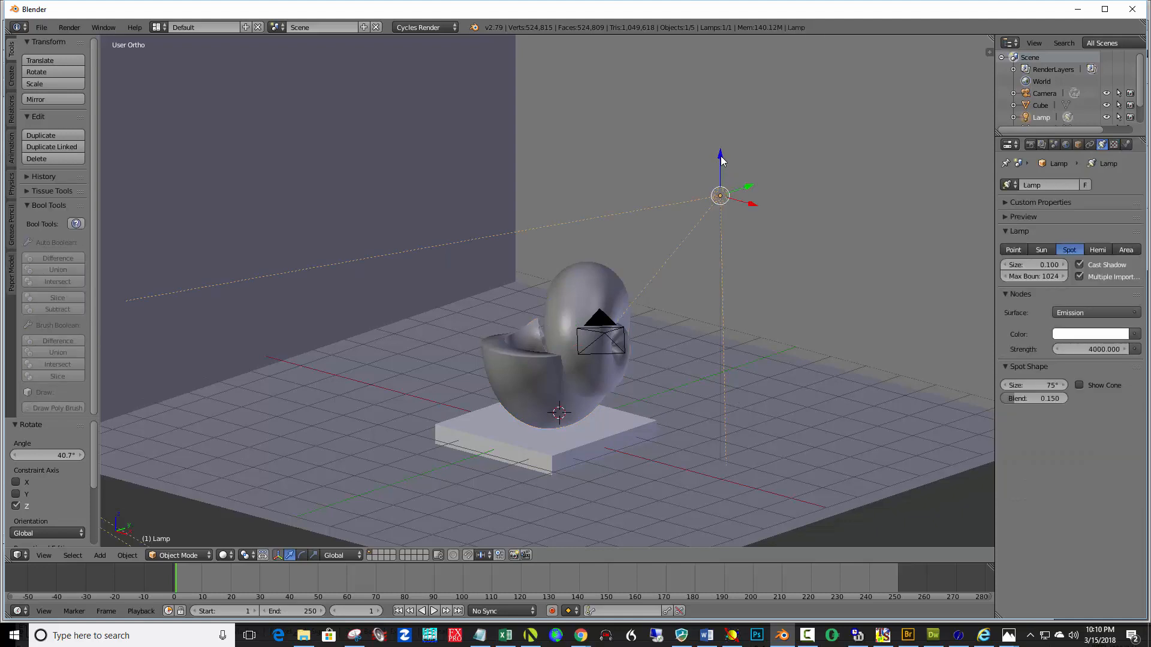
left_click_drag(720, 154, 738, 92)
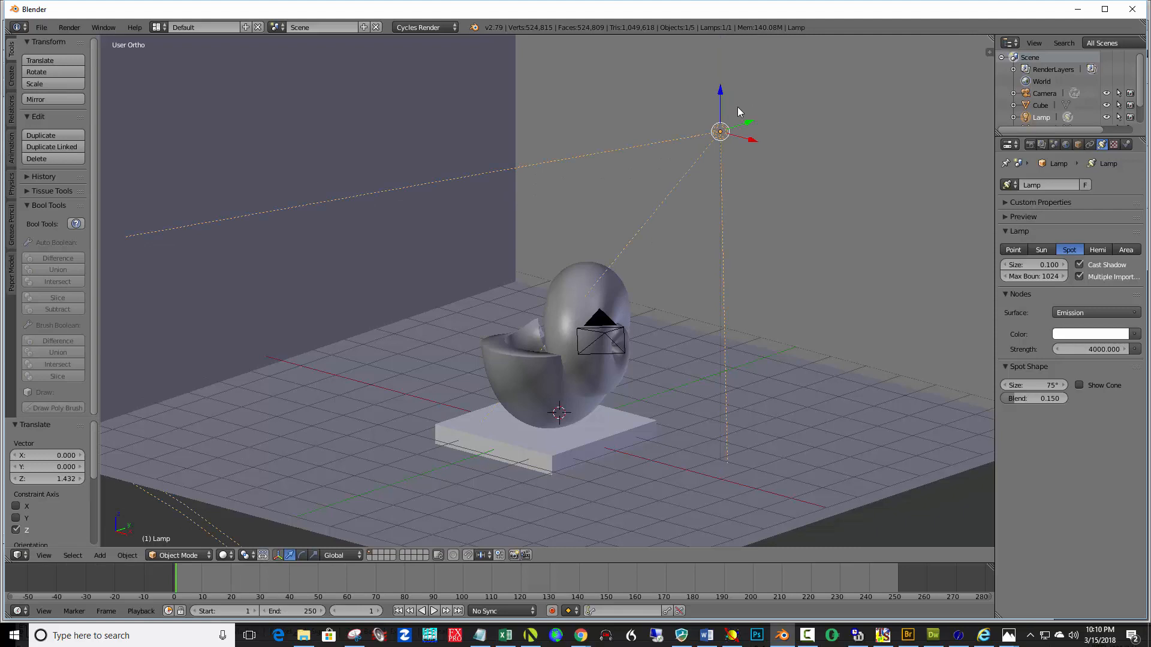
left_click_drag(754, 144, 756, 59)
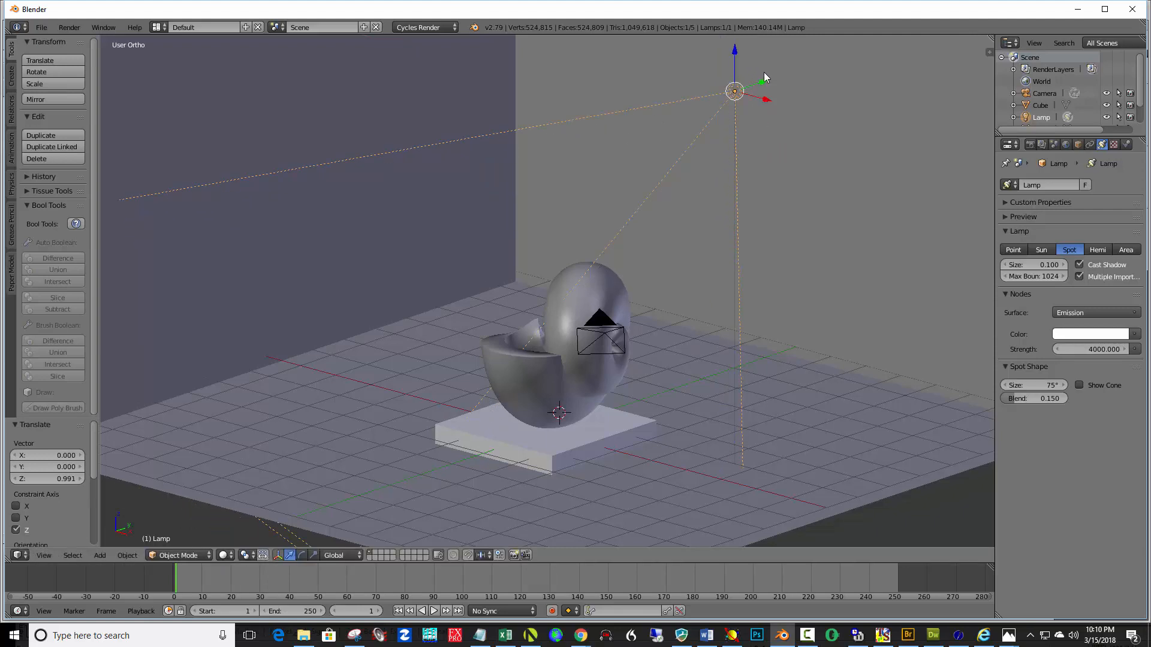
left_click_drag(767, 104, 792, 113)
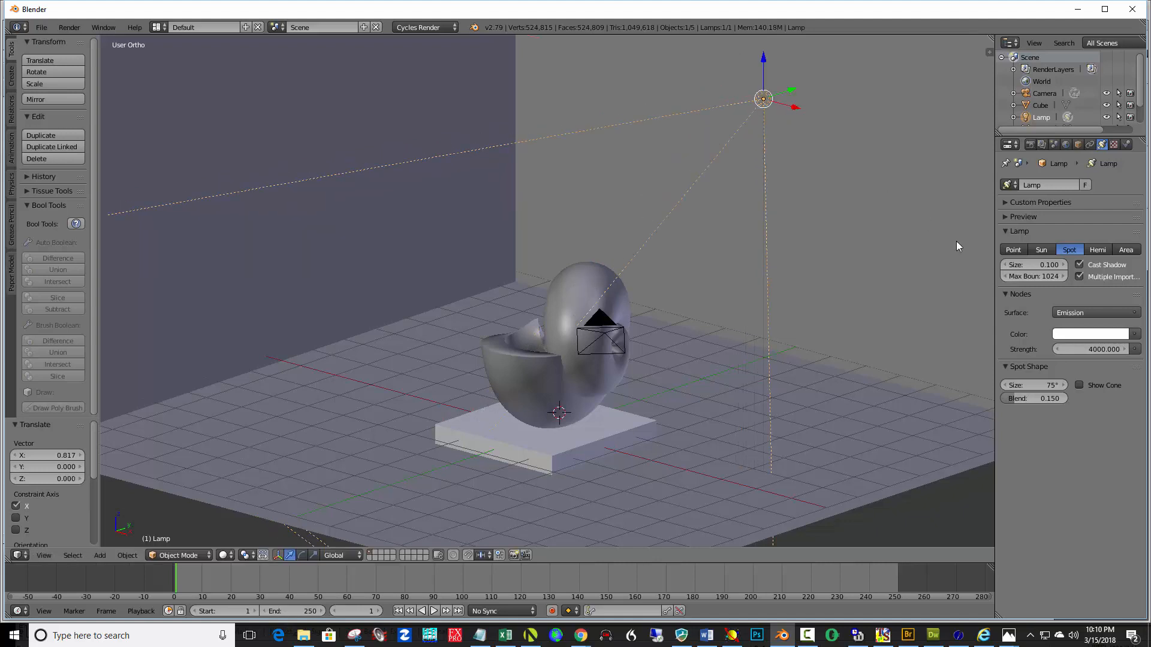
Narrow the spotlight's cone size to about 64°
left_click_drag(1058, 387, 1012, 385)
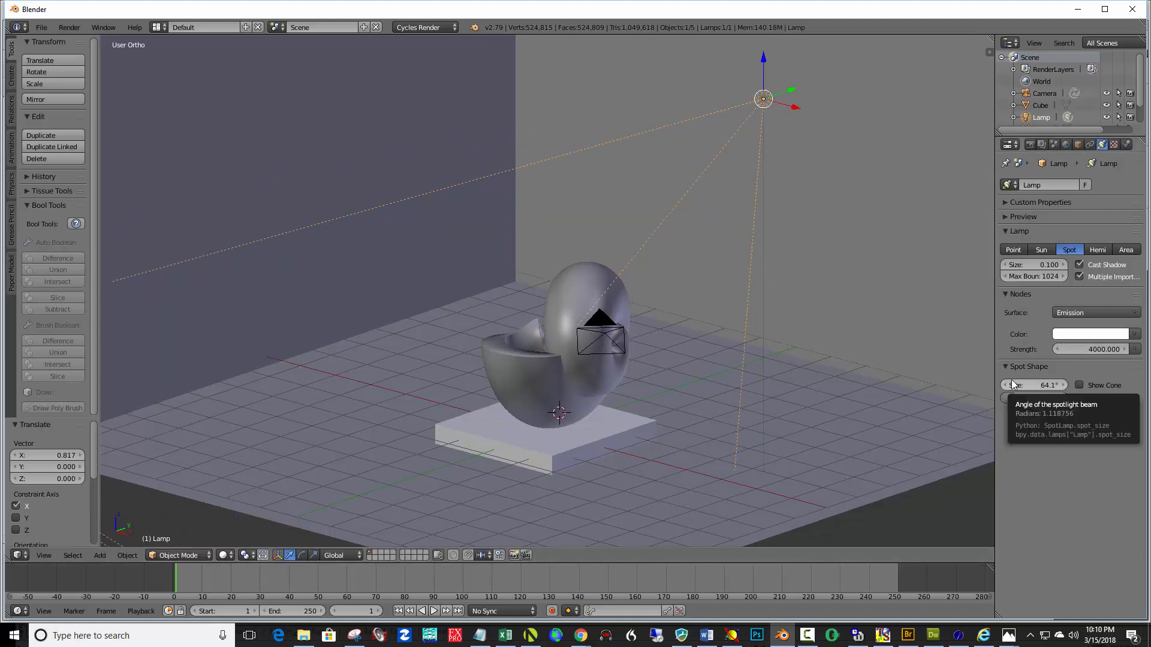
key("KP_1")
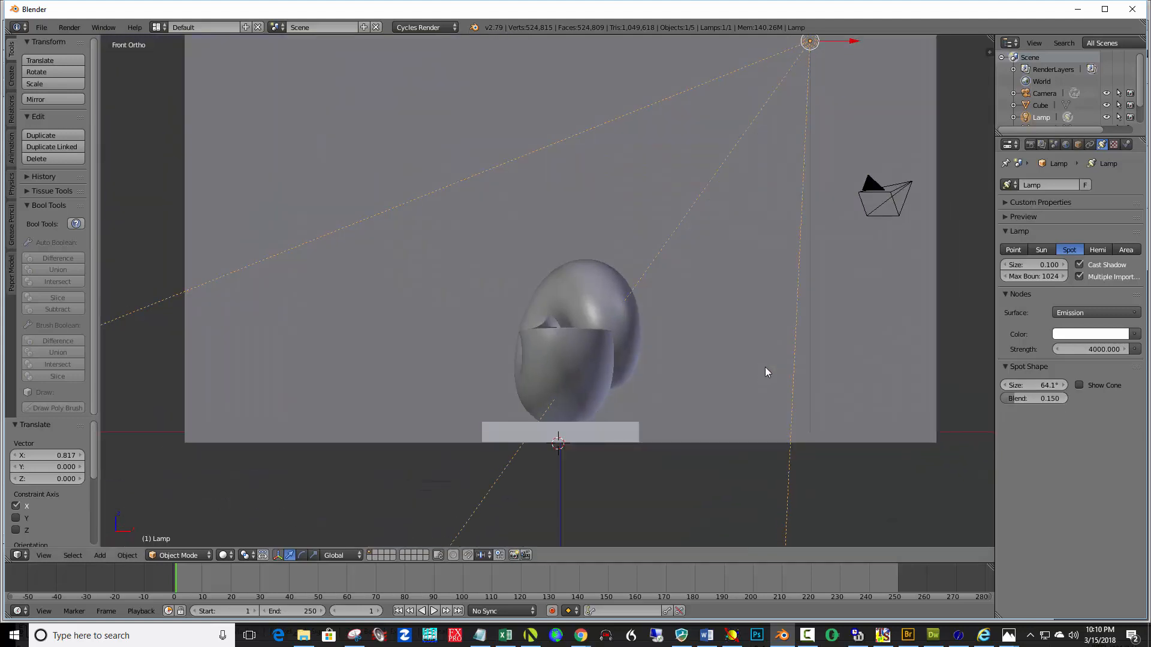
key("KP_3")
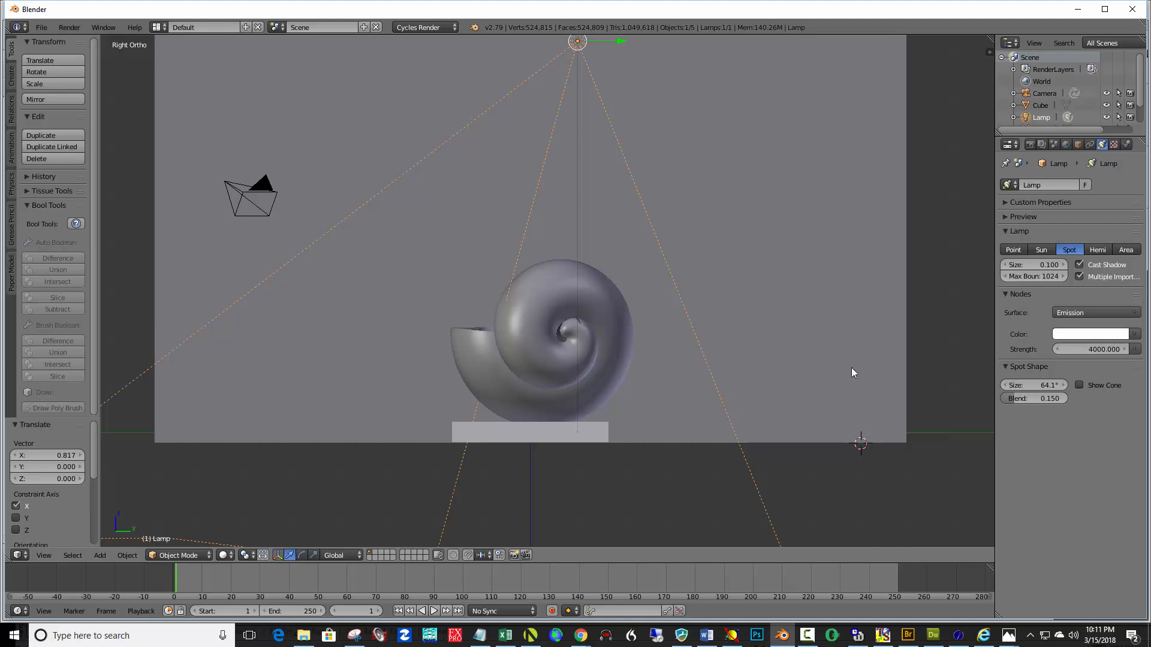
Preview the lighting in Rendered shading, then return to Solid shading
left_click(234, 560)
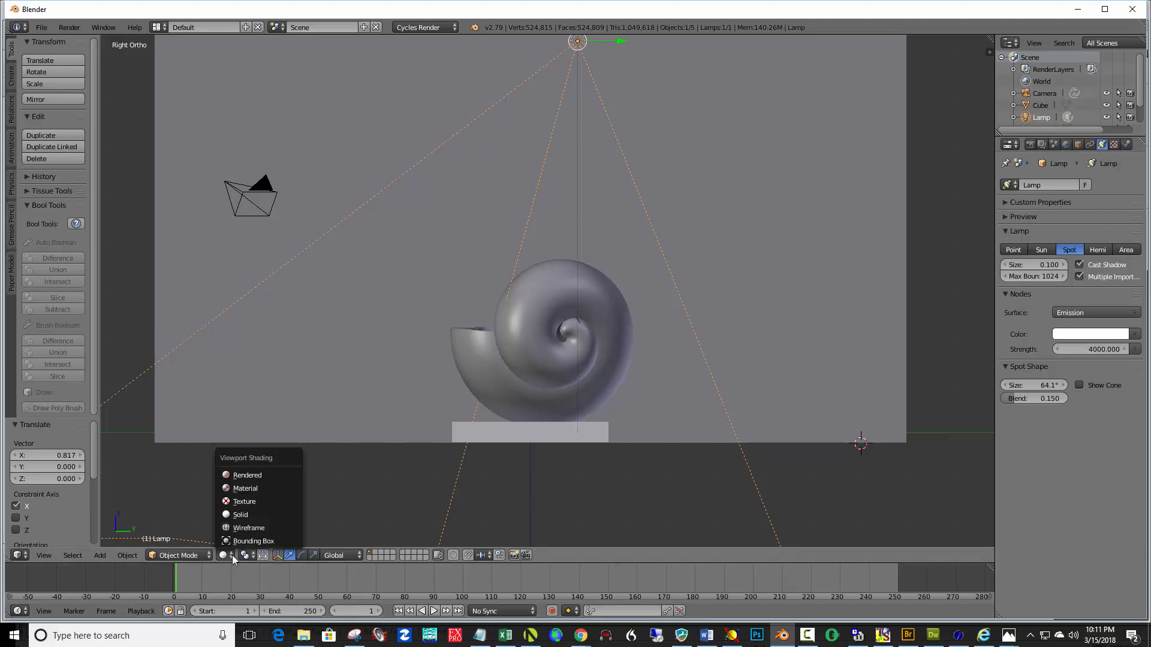
left_click(264, 474)
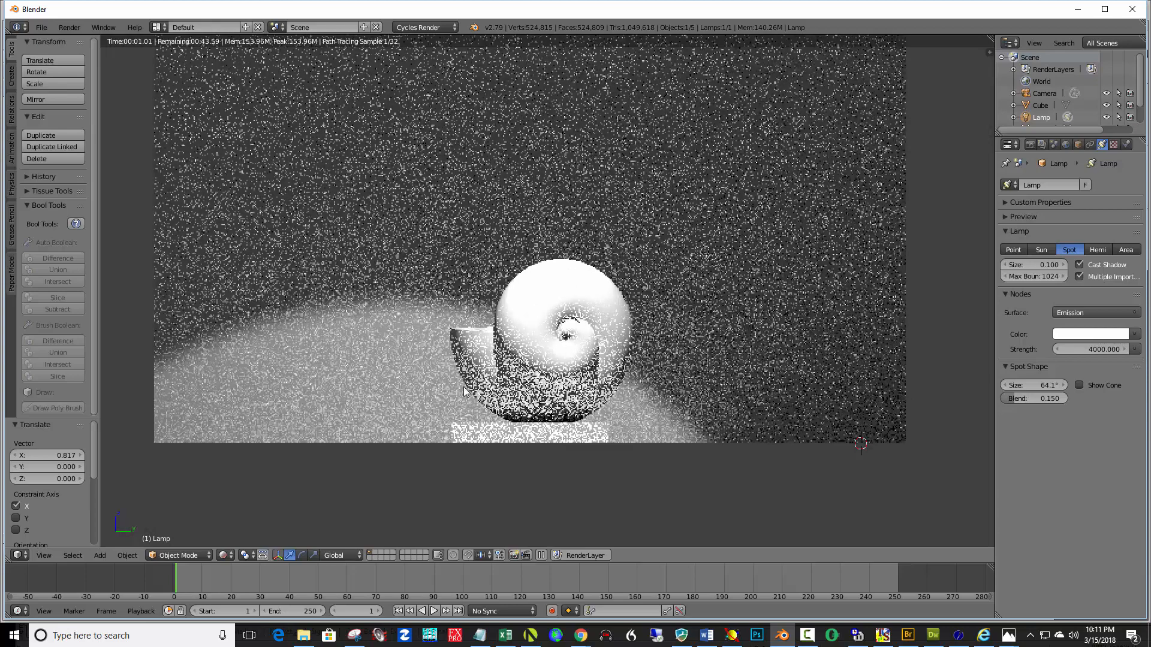
middle_click_drag(466, 393, 525, 402)
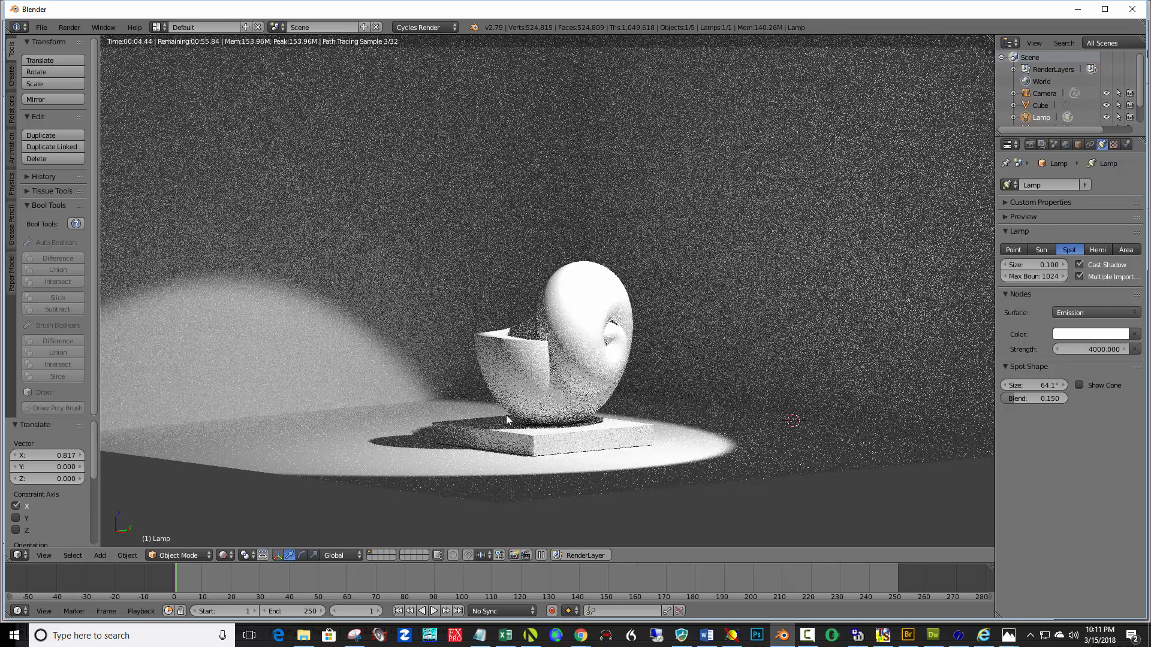
left_click(223, 555)
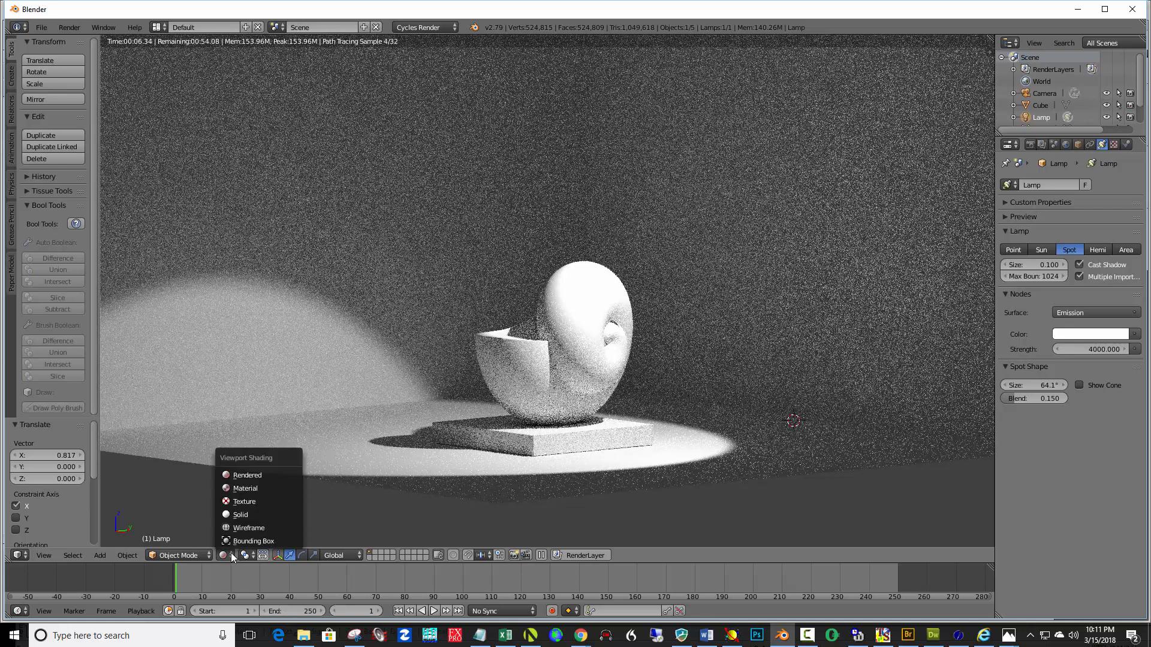
left_click(246, 513)
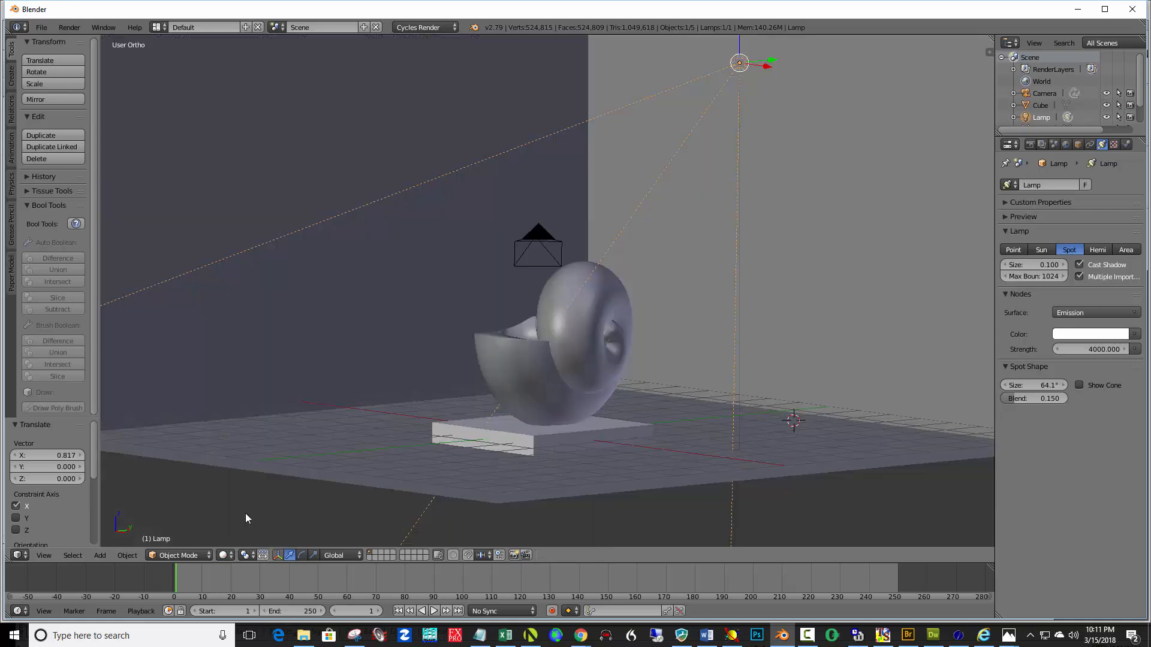
Select the XYZ surface, add a new Principled BSDF material, and give it a pale cream base colour
right_click(584, 325)
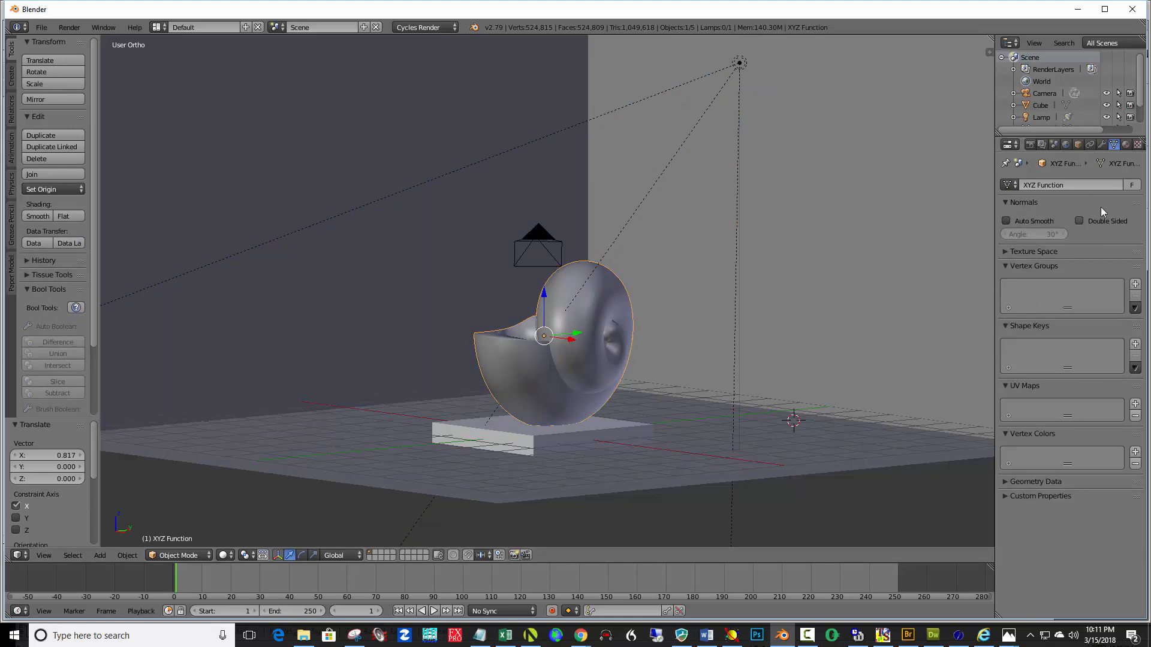
left_click(1126, 144)
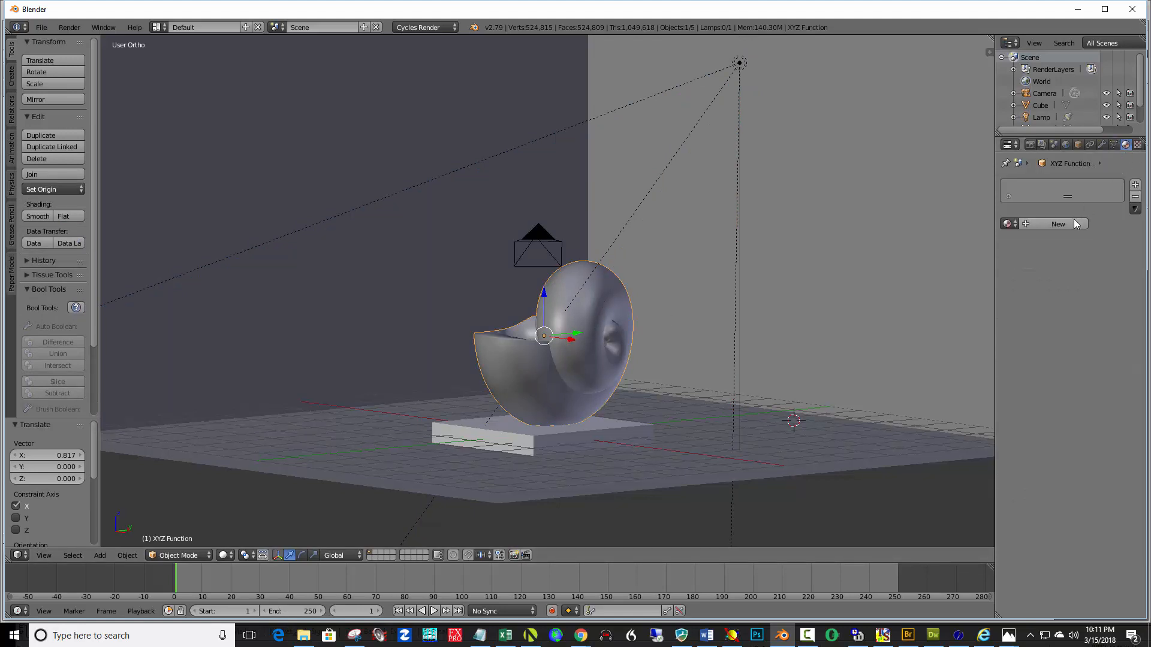
left_click(1072, 222)
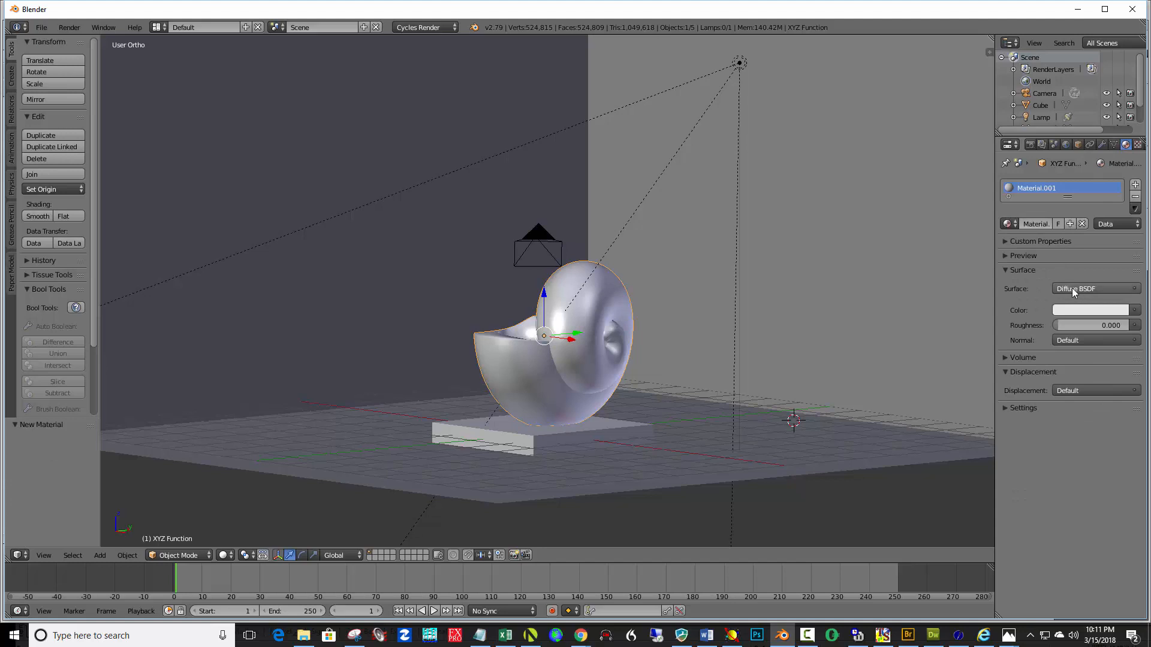
left_click(1101, 290)
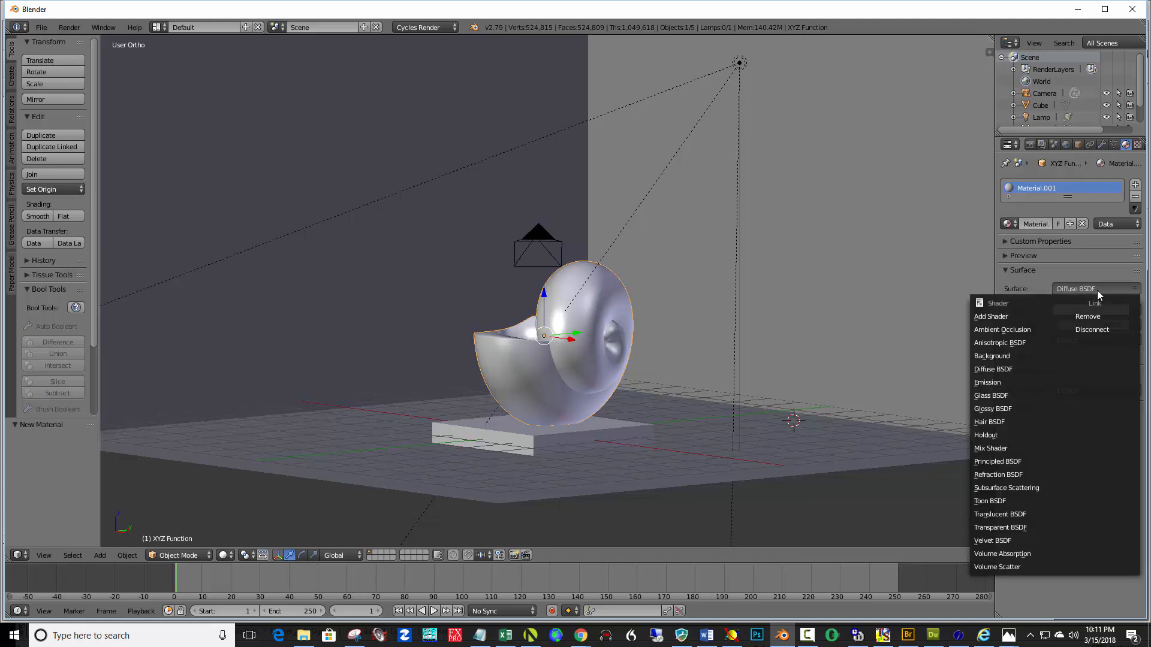
left_click(1017, 461)
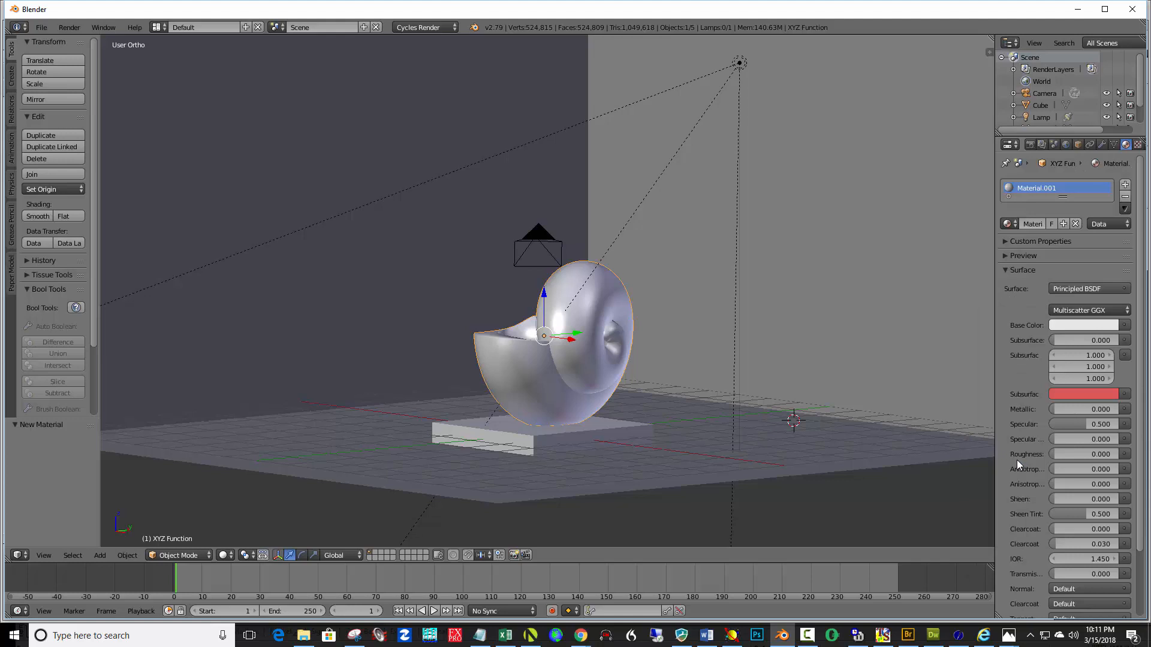
left_click(1069, 325)
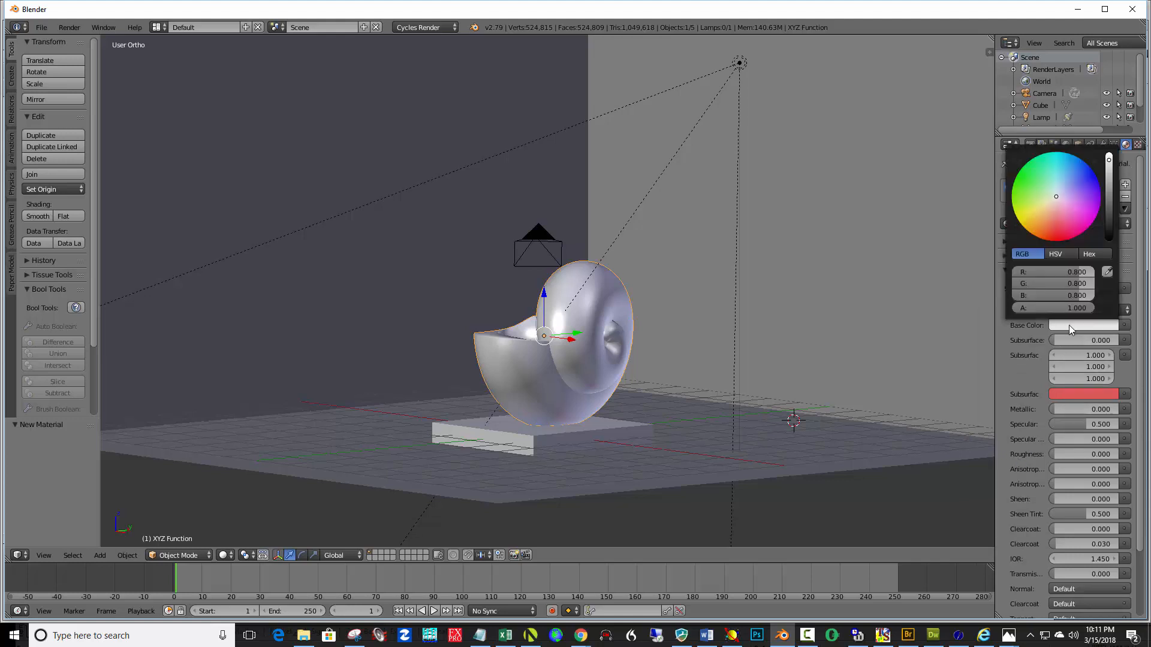
left_click(1050, 202)
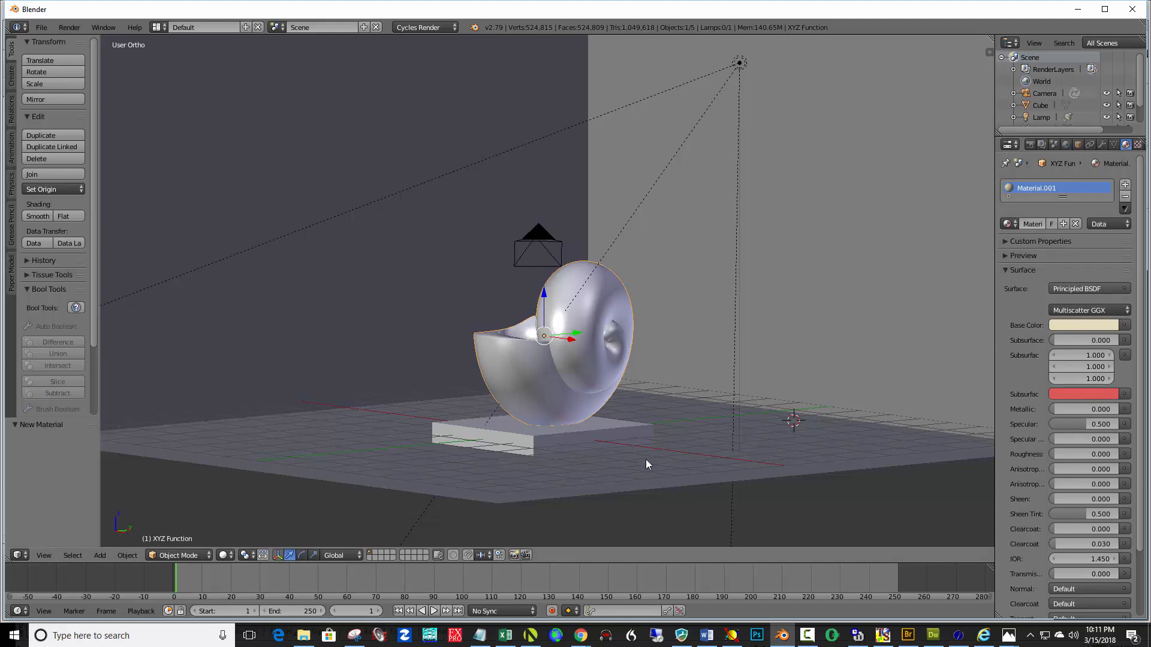
Switch to the camera view and enable Lock Camera to View
key("KP_0")
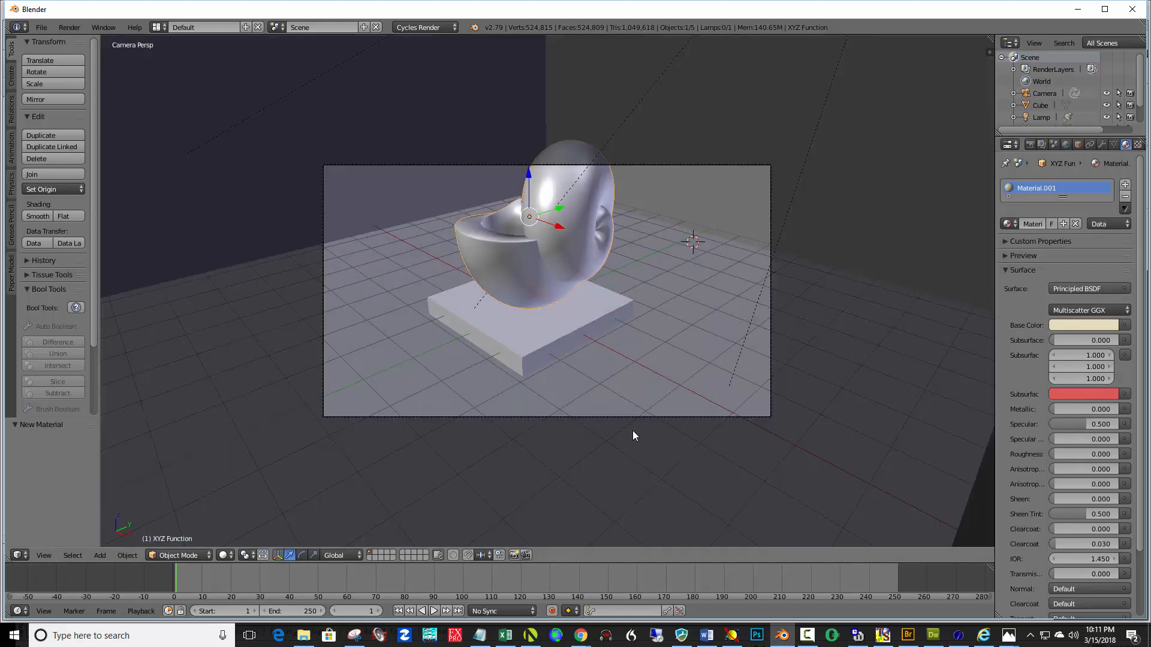
key("n")
left_click(897, 413)
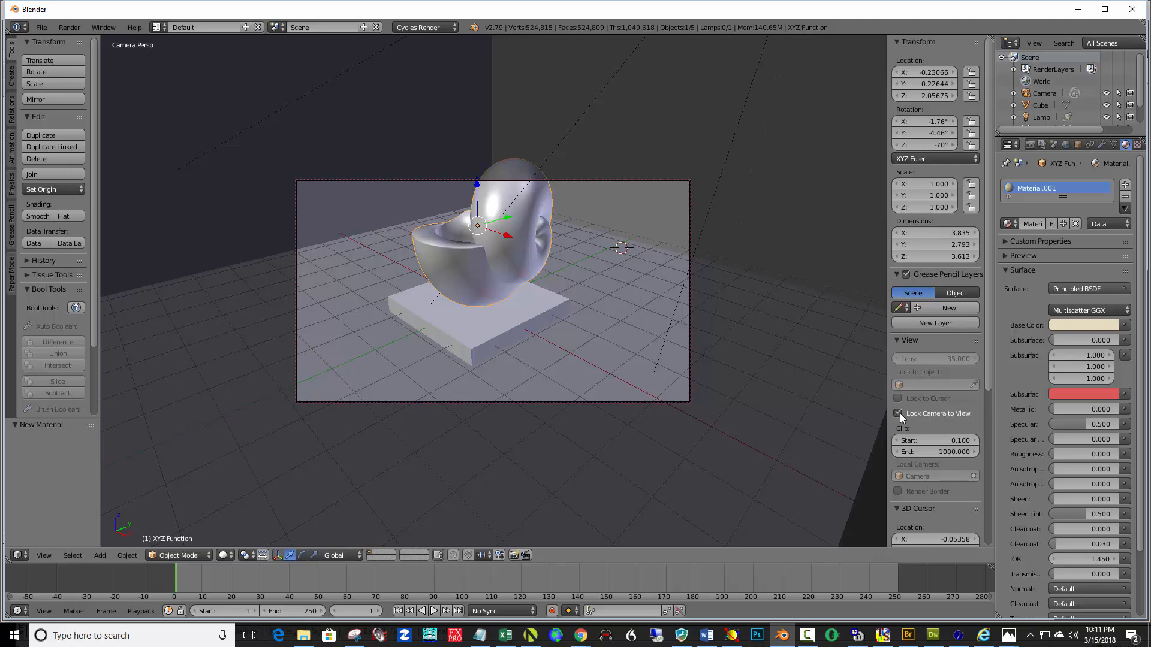
key("n")
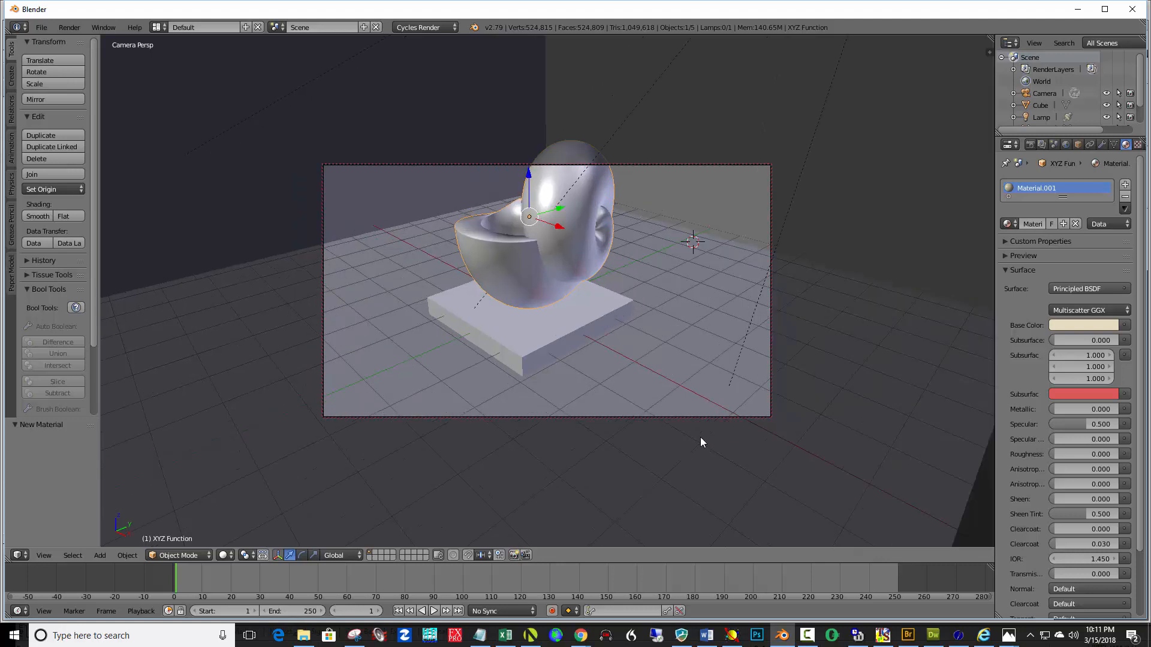
Adjust the camera angle around the sculpture and set the render resolution to 1485 × 1166 px at 100%
middle_click_drag(653, 358, 656, 334)
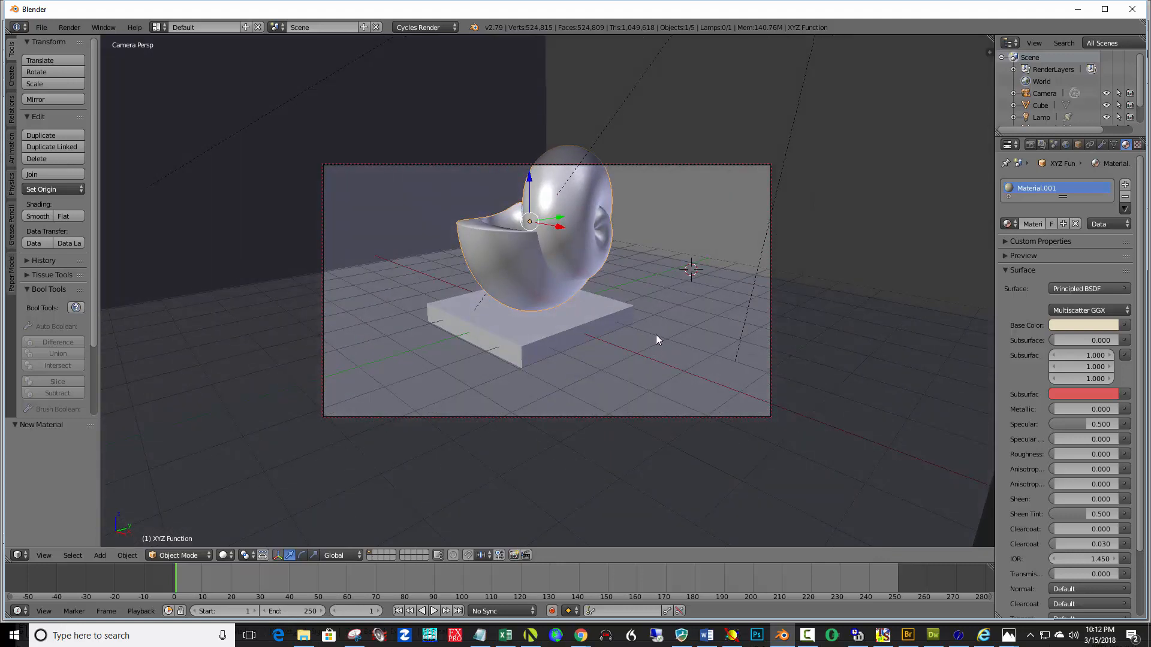
middle_click_drag(660, 291, 643, 335)
left_click(1030, 145)
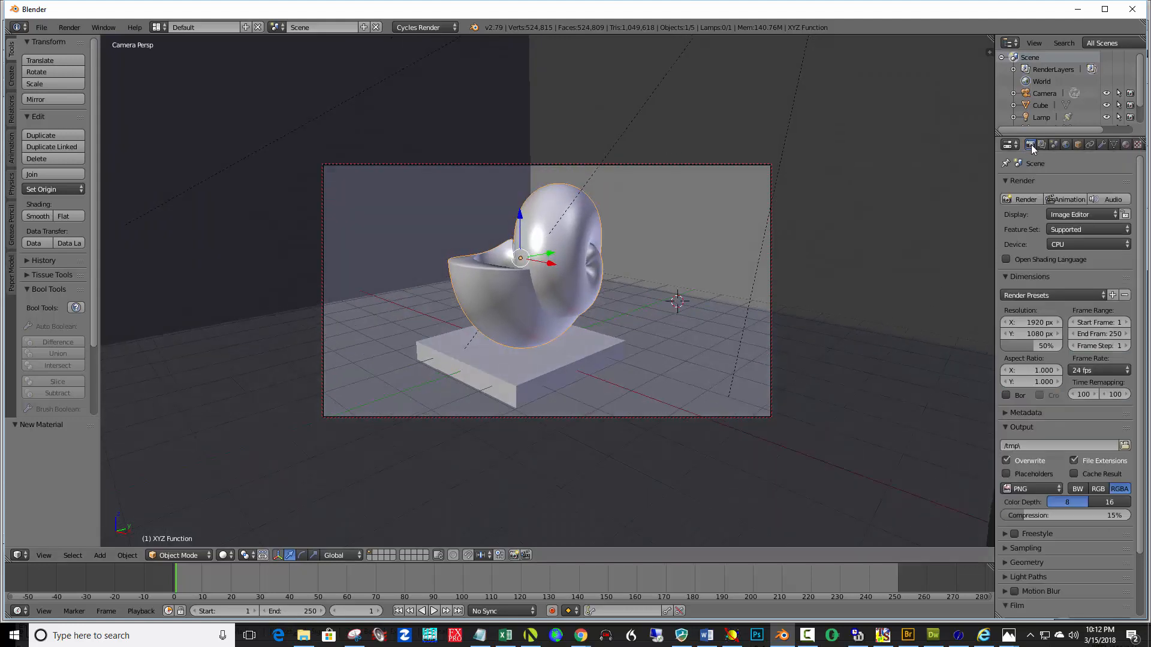
mouse_move(1046, 325)
left_mouse_down()
mouse_move(1007, 325)
mouse_move(1053, 346)
left_mouse_up()
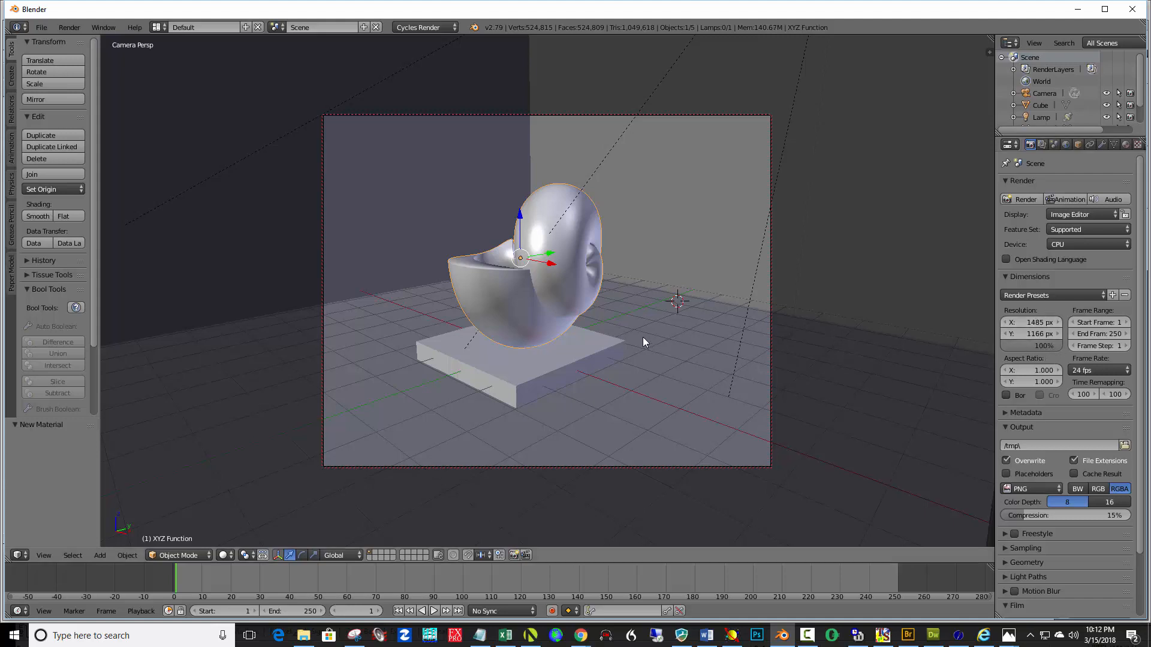
Move the camera closer to frame the sculpture and preview the scene in Rendered shading
scroll(643, 336, "up", 2)
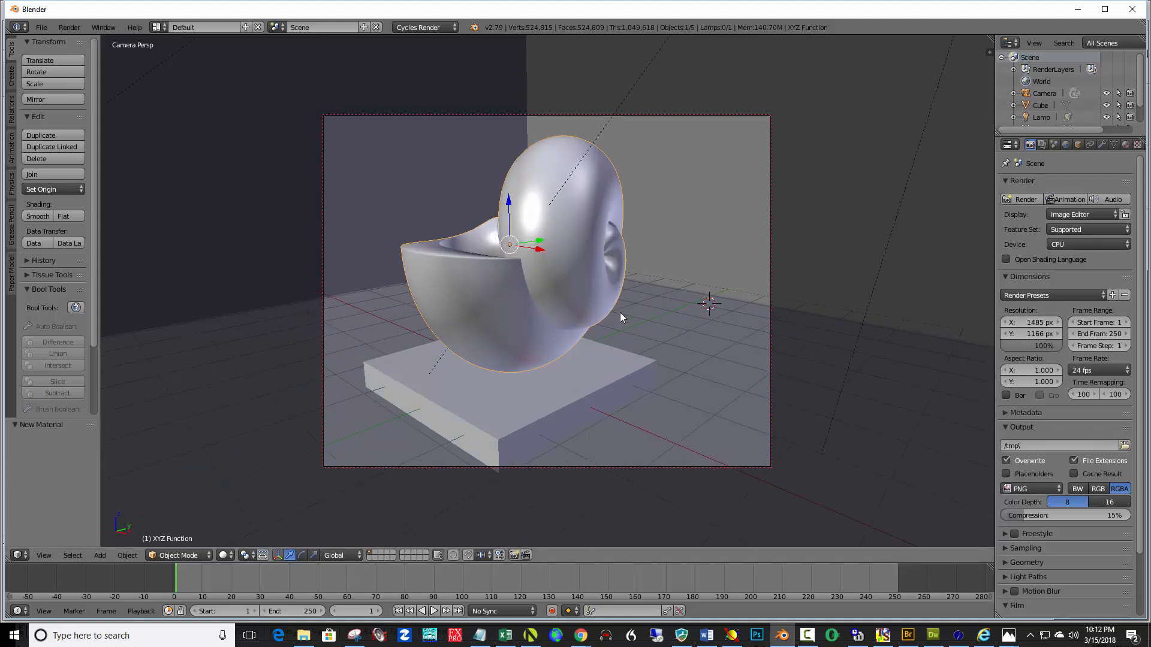
middle_click_drag(621, 311, 642, 311, "shift")
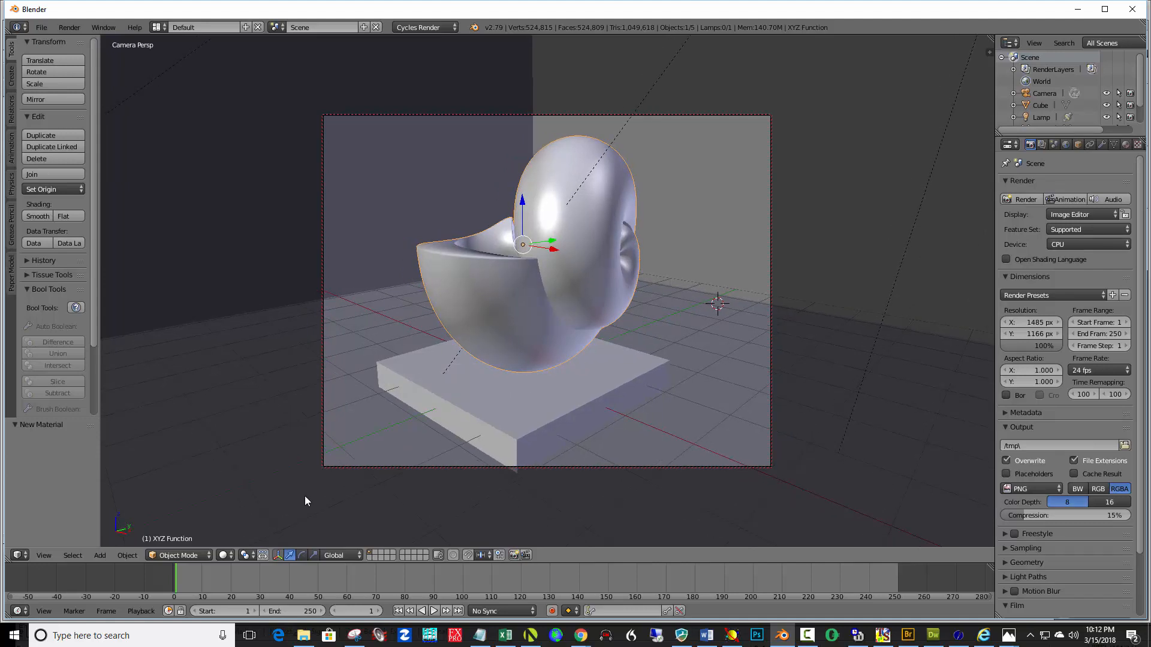
left_click(230, 555)
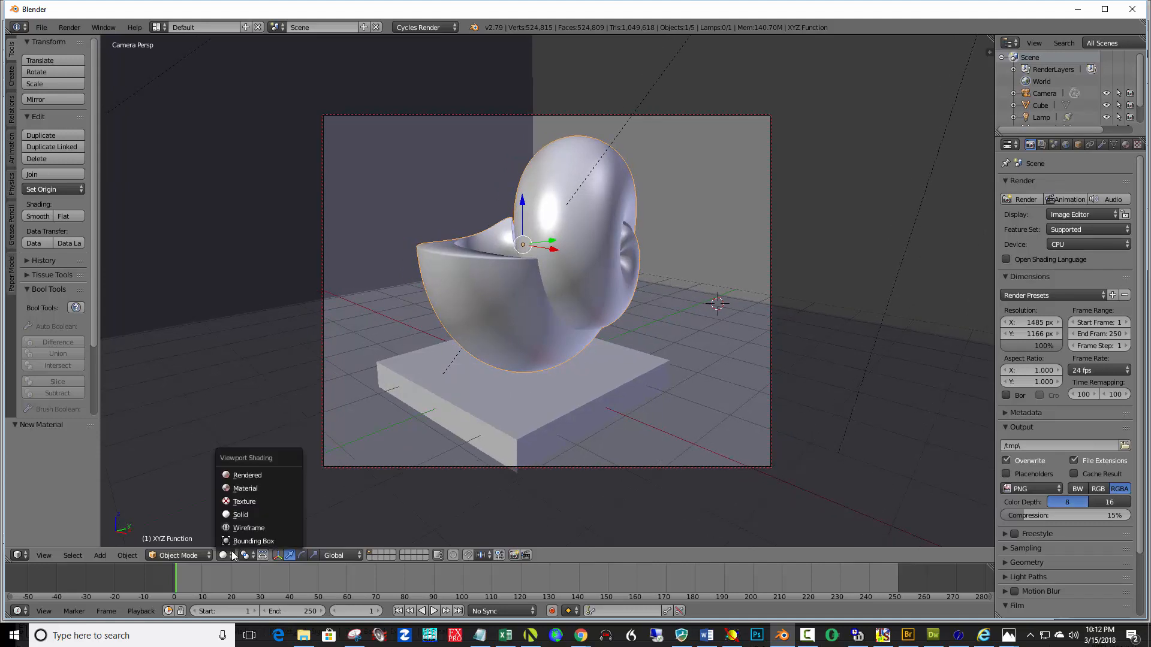
left_click(263, 476)
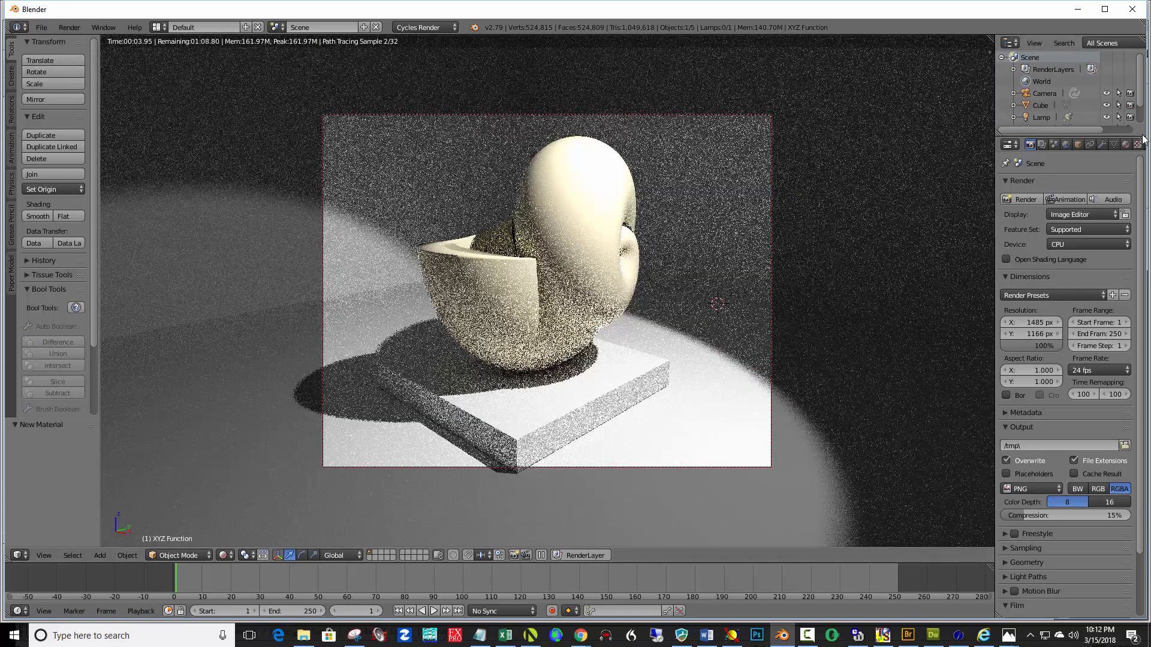
Select the spot lamp and lower its emission strength to about 3972
left_click(1041, 117)
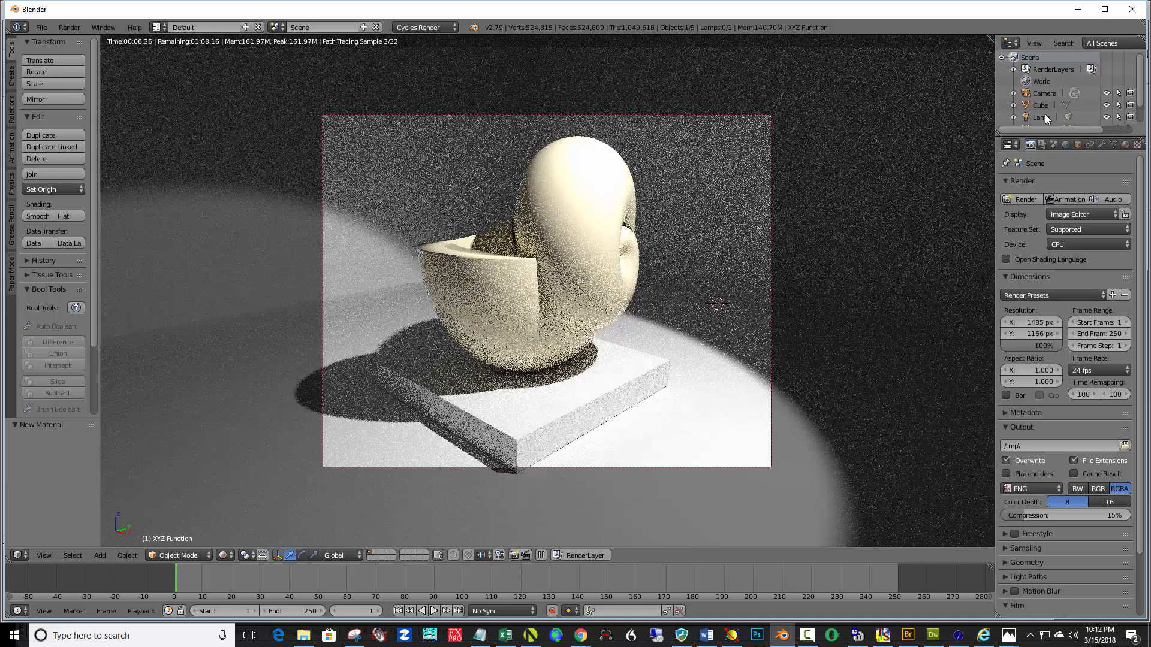
left_click(1103, 145)
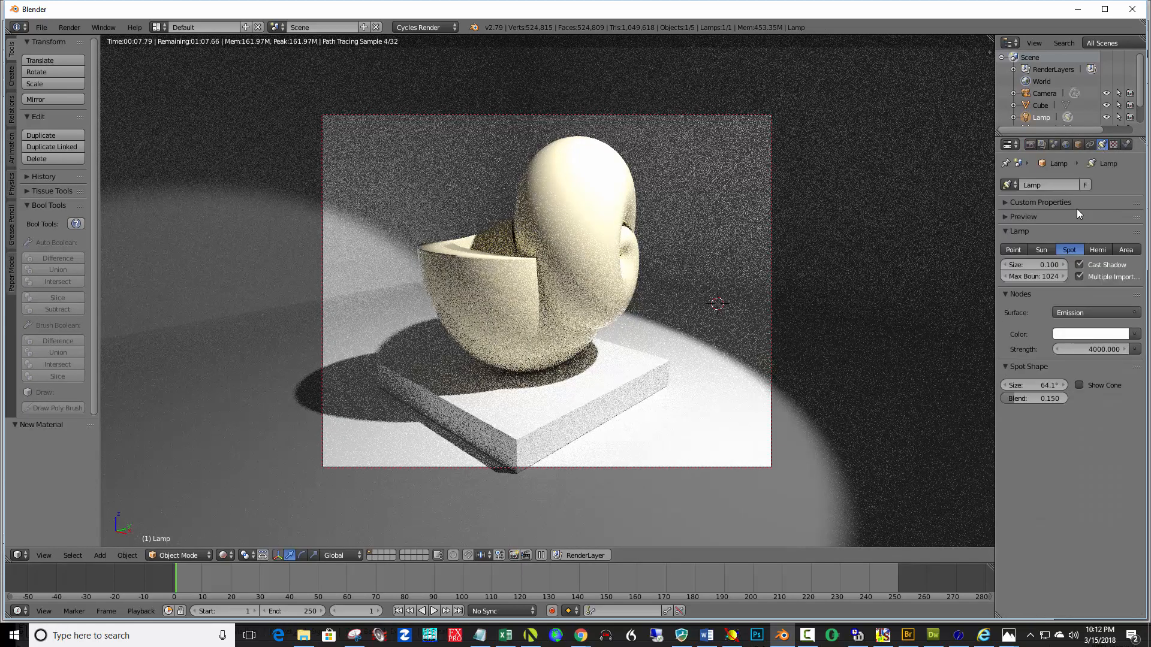
left_click_drag(1103, 352, 1086, 353)
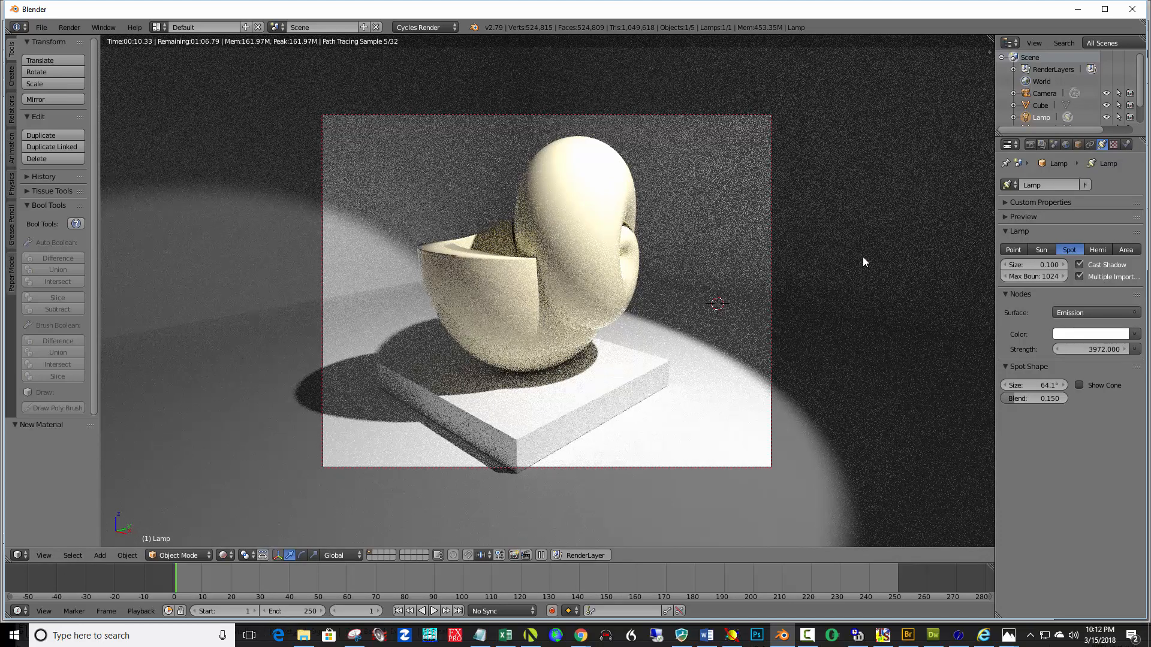
Set the Cycles render samples to 250
left_click(1031, 145)
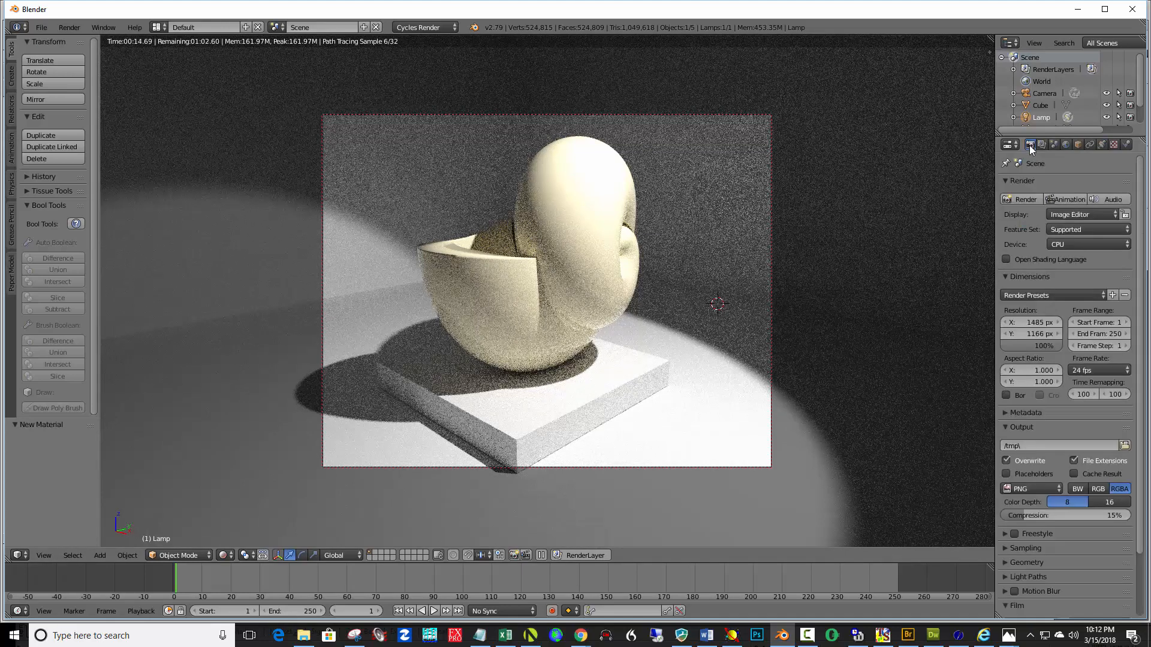
left_click(1008, 549)
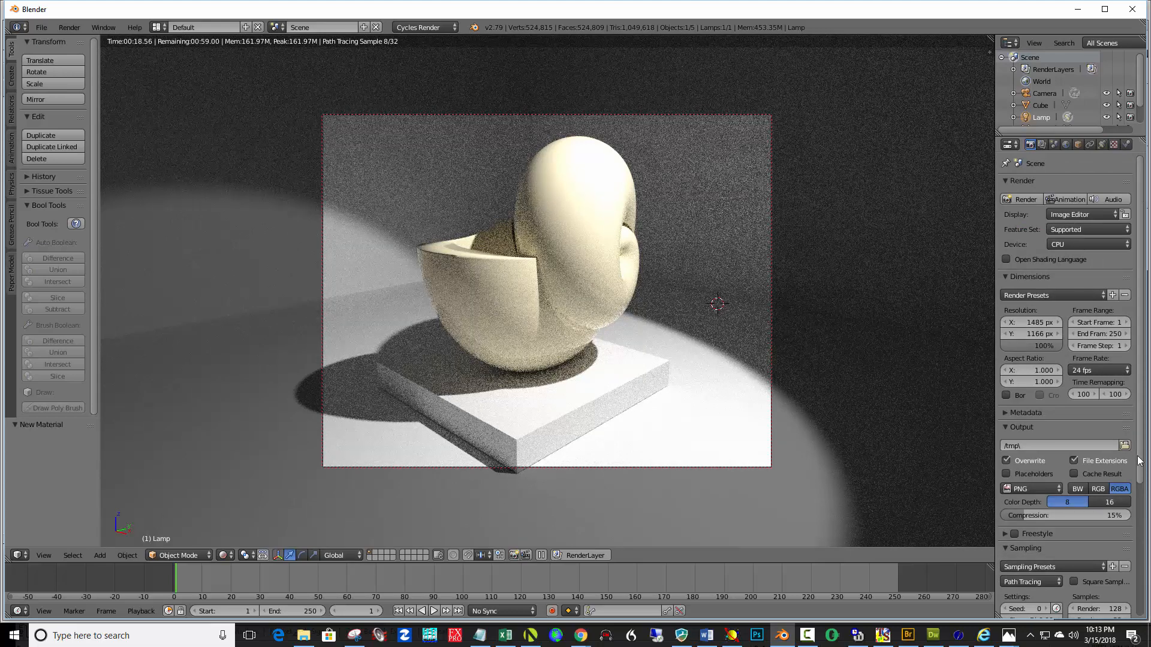
scroll(1139, 461, "down", 4)
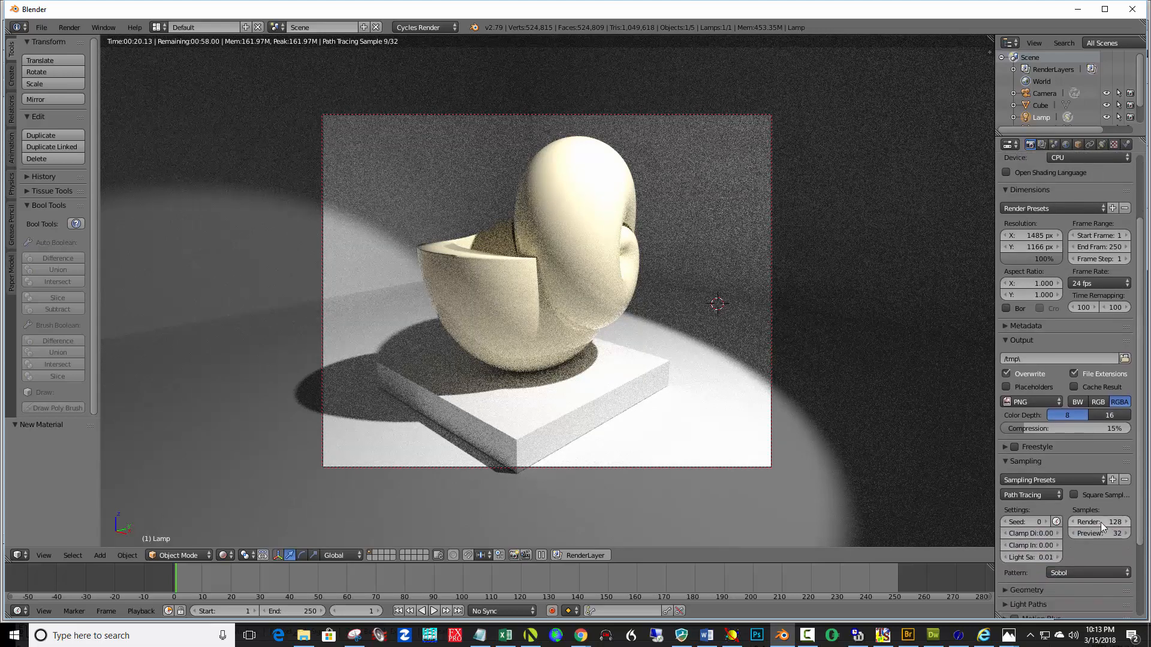
left_click(1101, 522)
type("250")
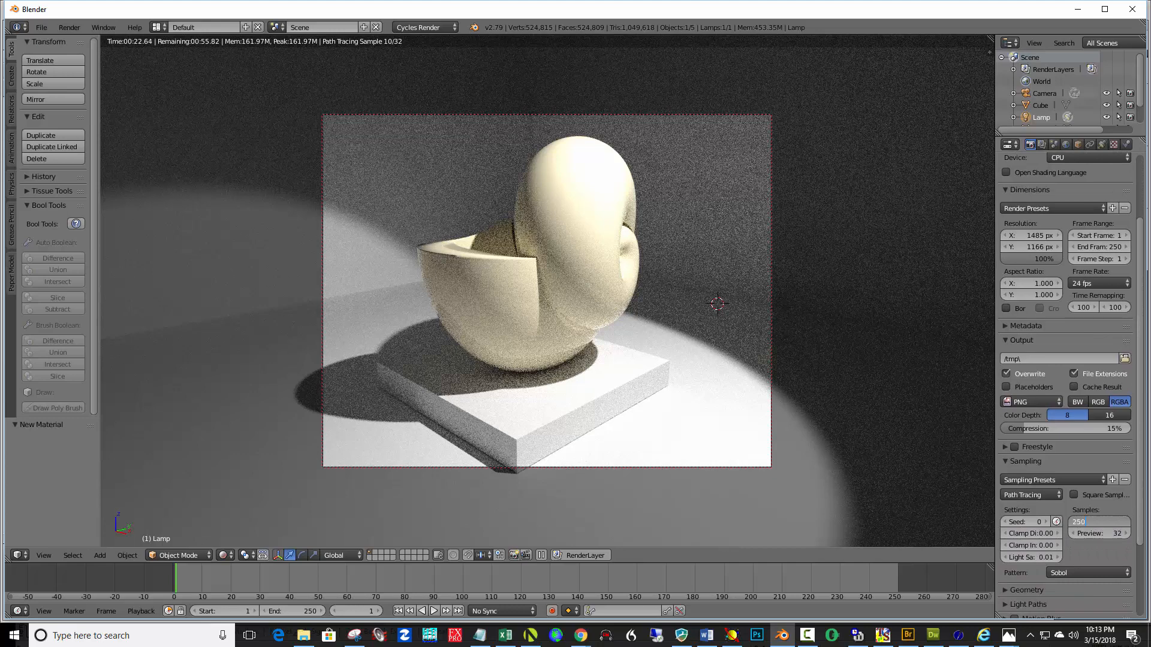
key("Return")
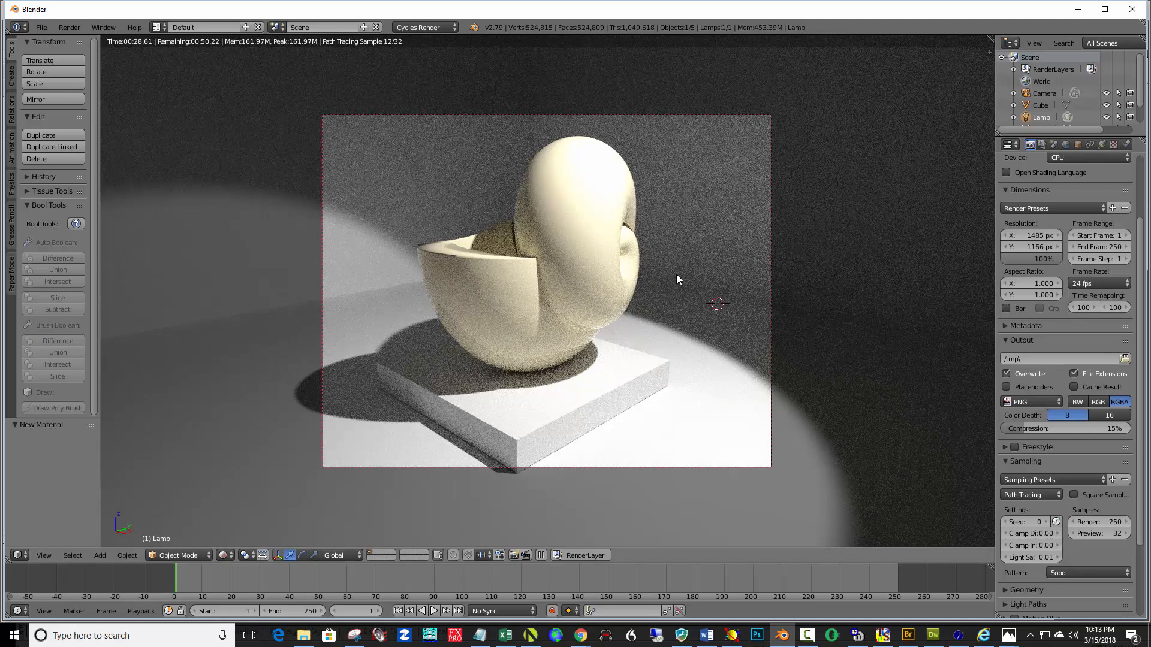
Render the camera view and switch the render device to GPU Compute
key("F12")
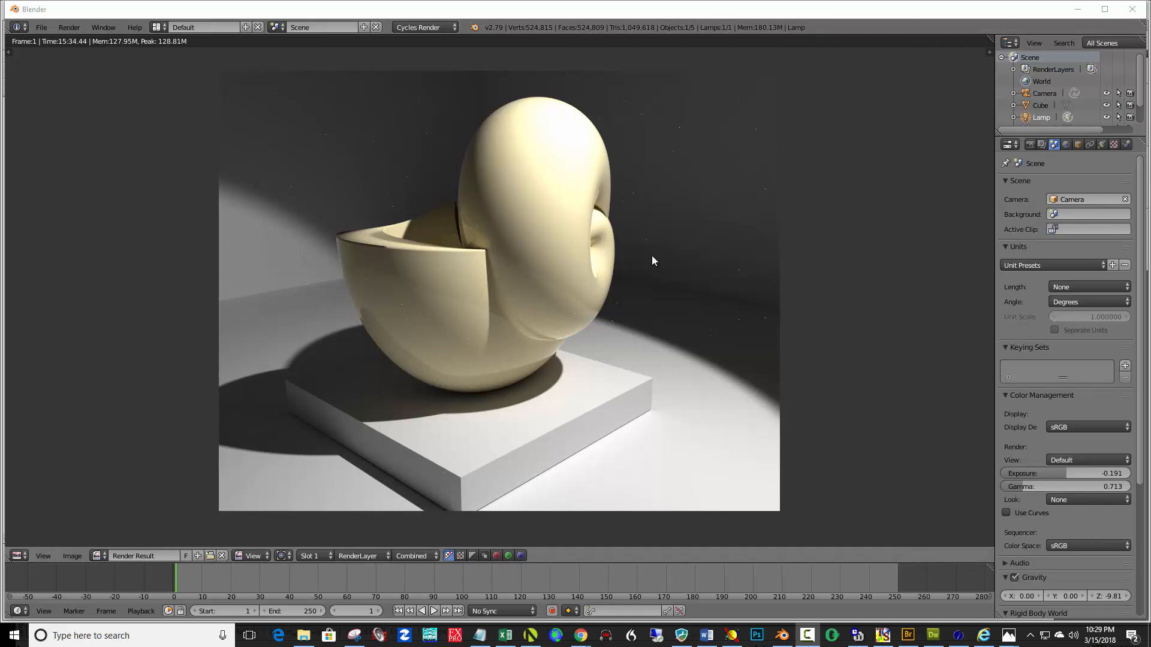
left_click(1031, 146)
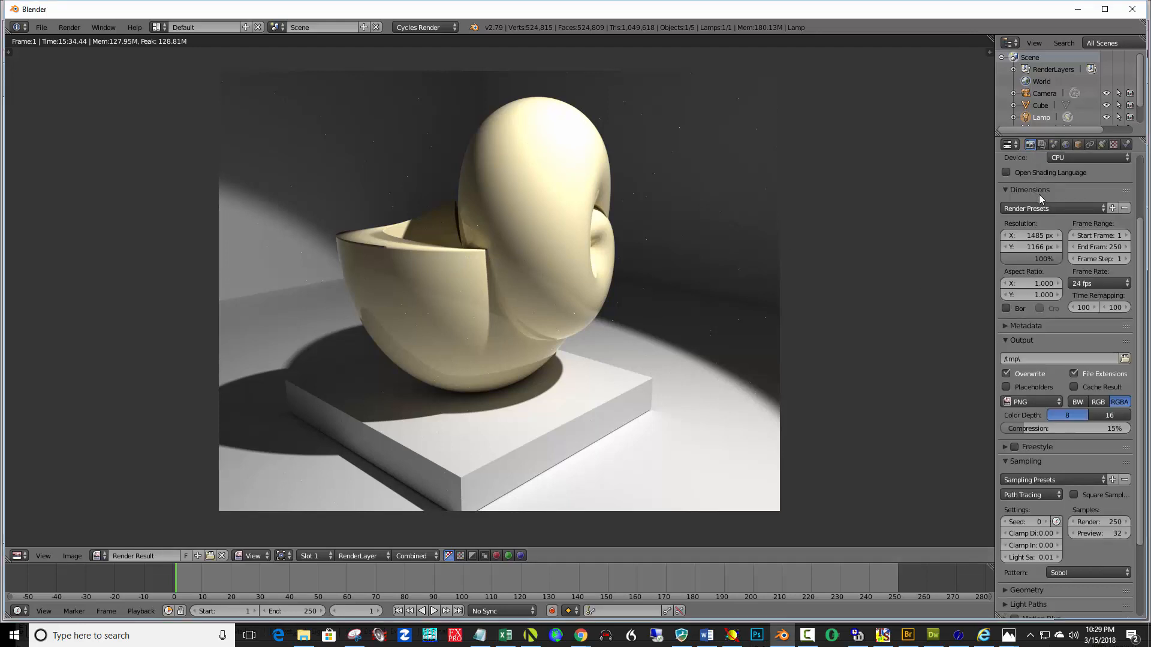
left_click(1084, 156)
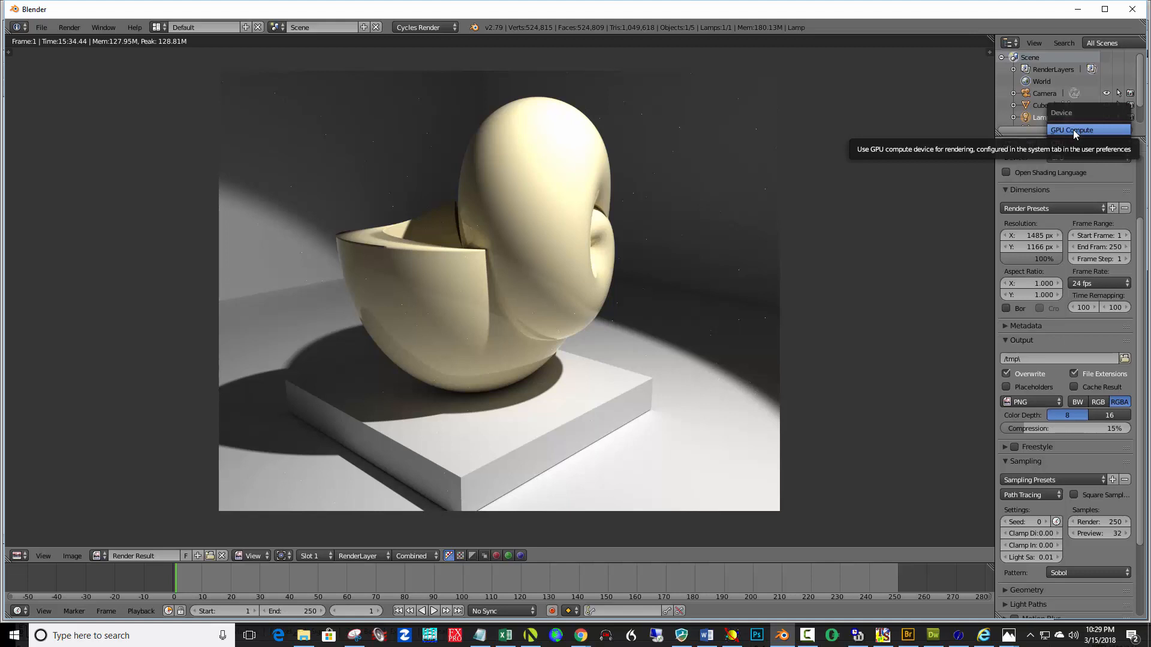
left_click(1073, 130)
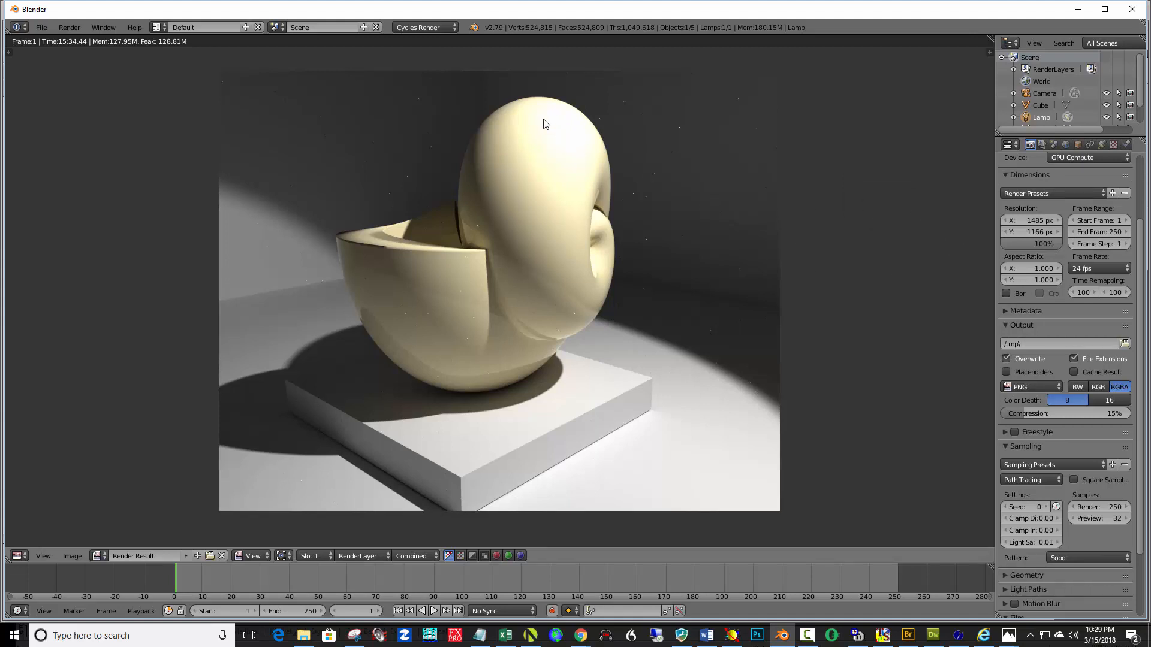
Set the color management exposure to about -0.861 and gamma to about 0.761
left_click(1054, 146)
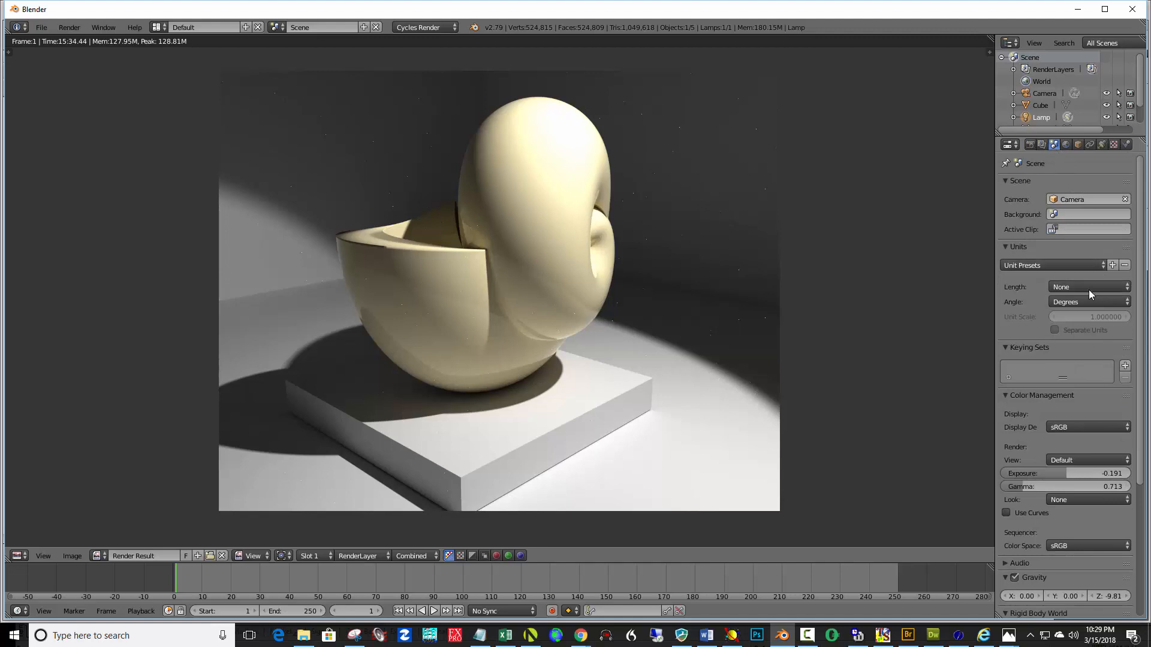
left_click(1009, 395)
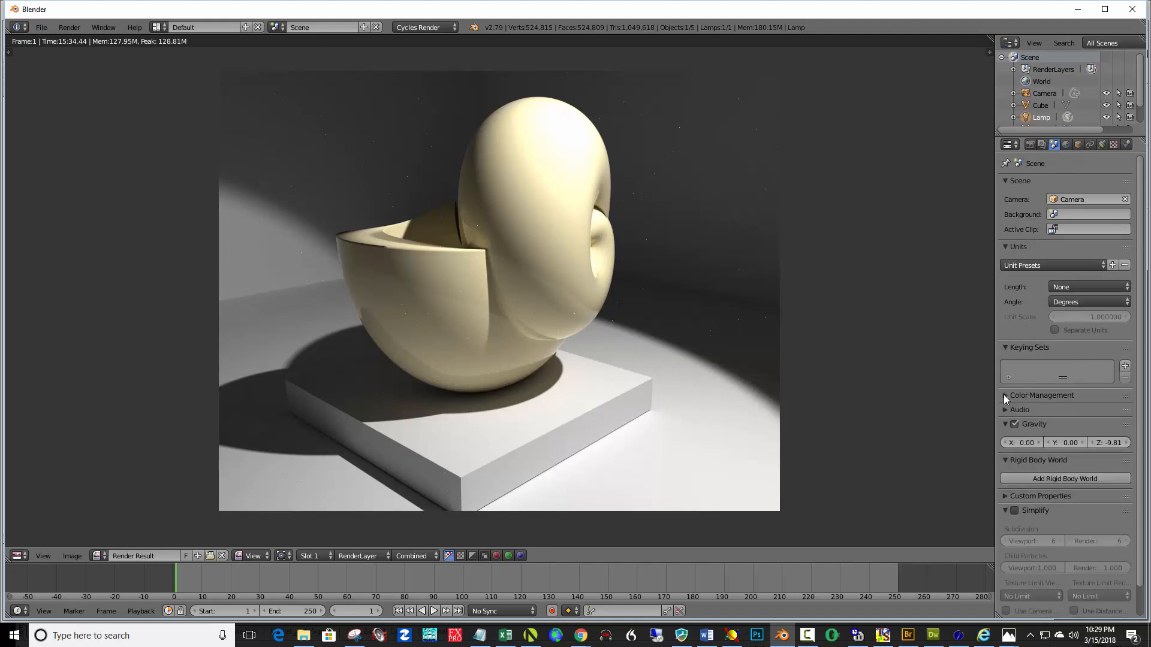
left_click(1006, 394)
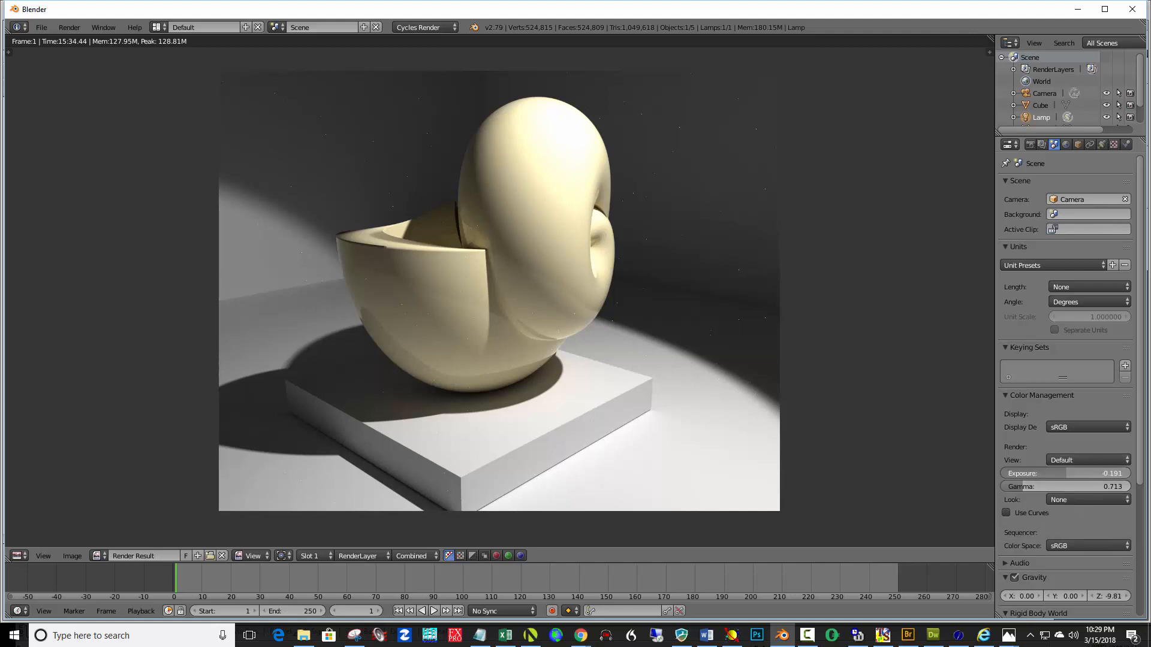
left_click_drag(1066, 473, 1060, 473)
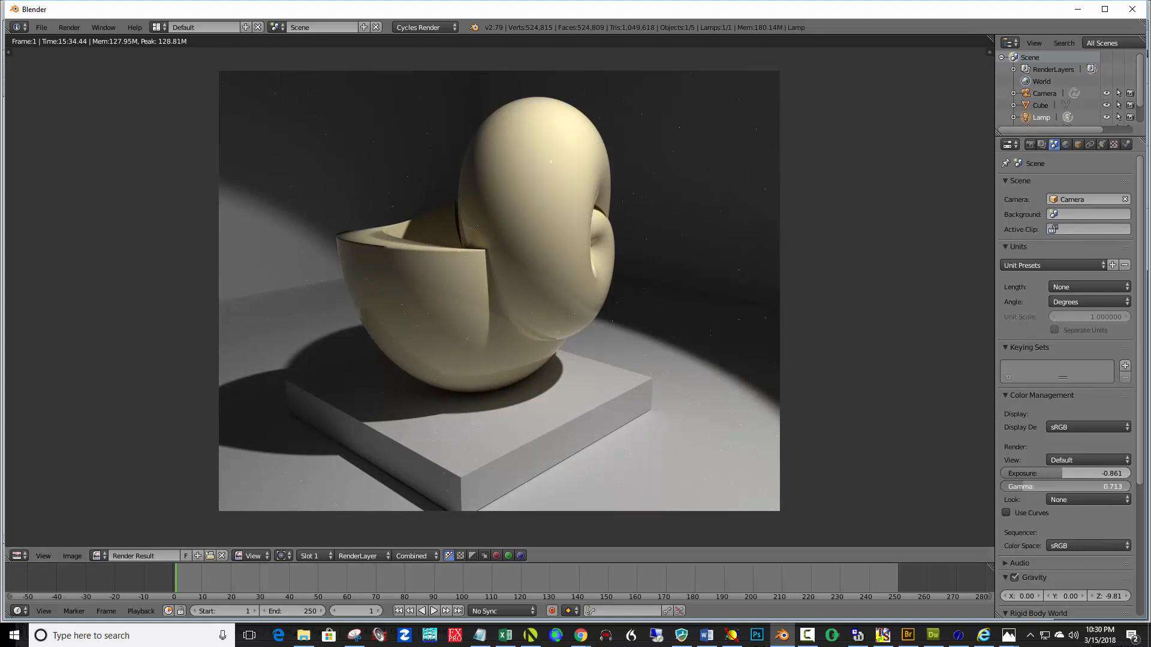
left_click_drag(1021, 487, 1023, 487)
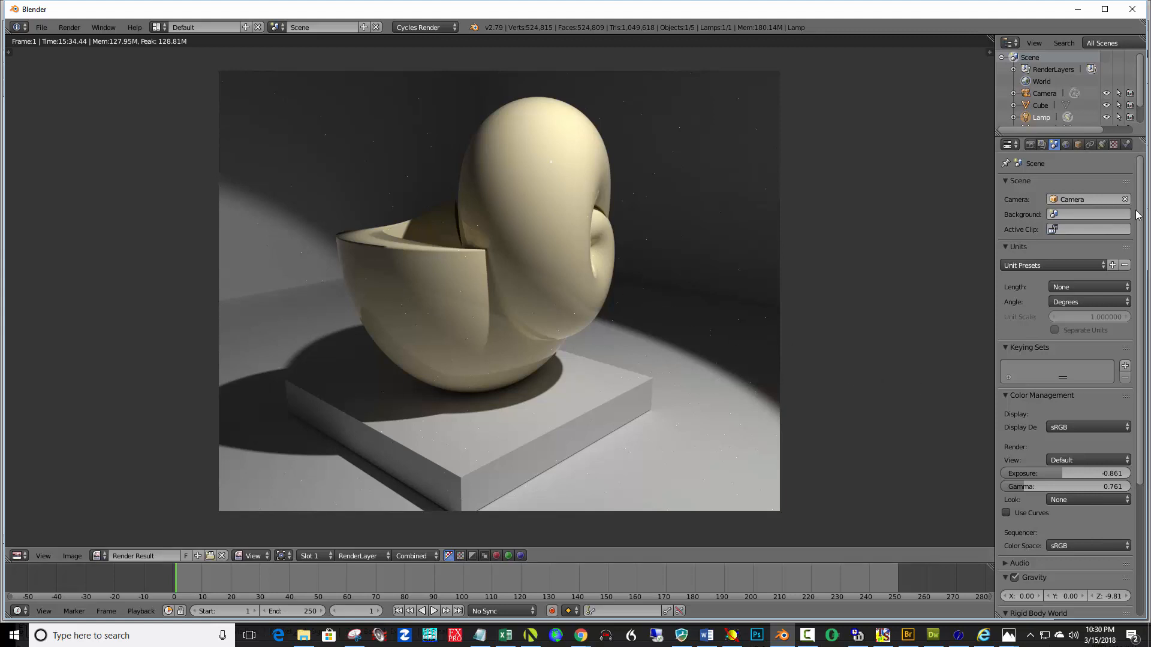
Save the rendered image as a PNG named xyz form in Documents
left_click(1030, 144)
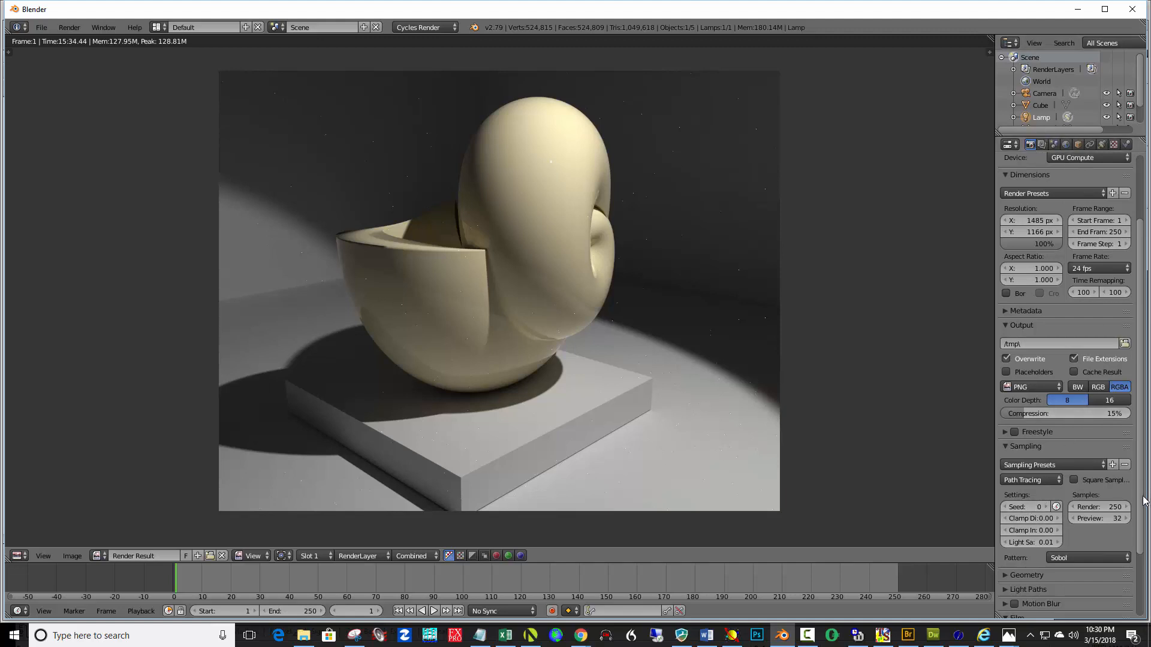
scroll(1142, 508, "down", 2)
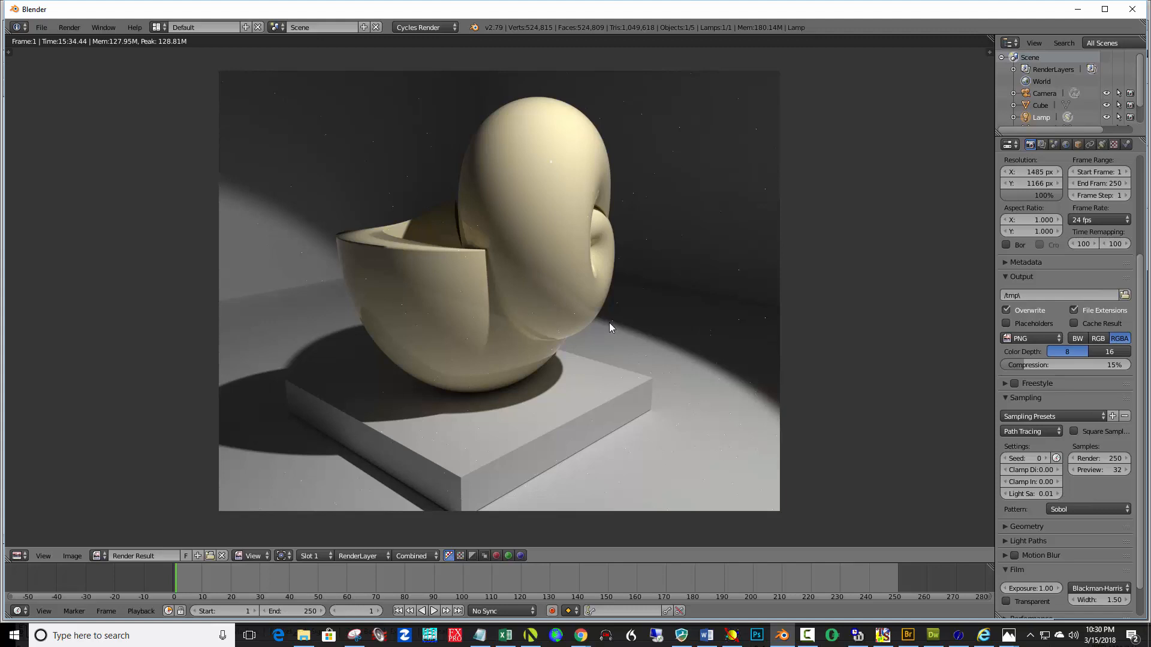
key("F3")
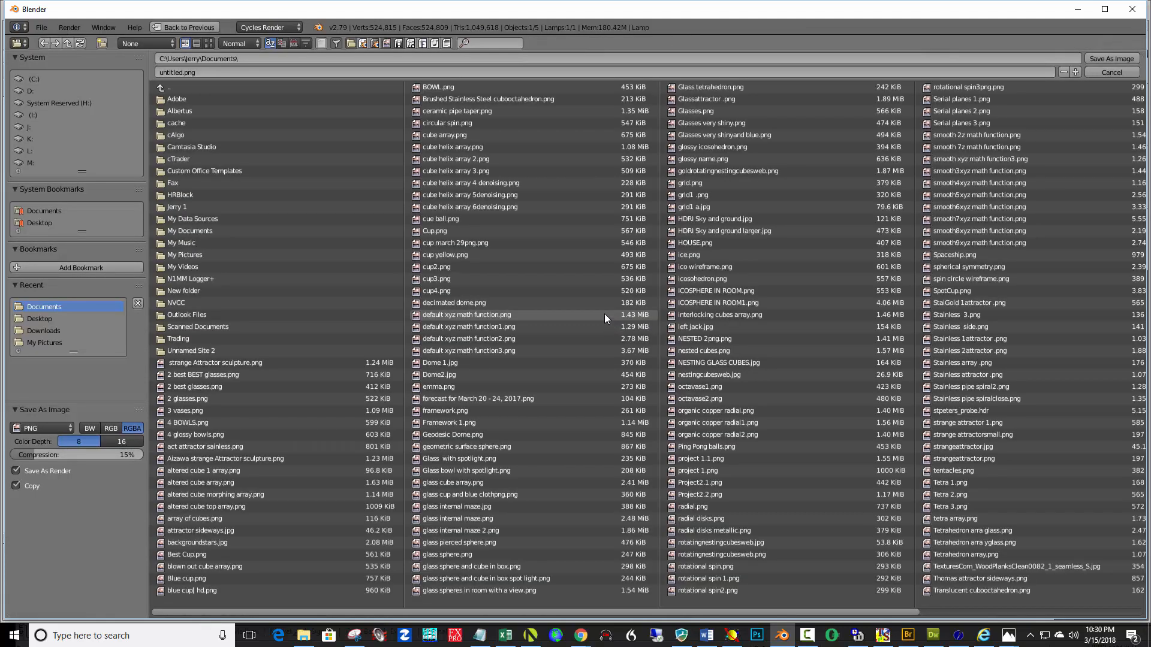
left_click(180, 73)
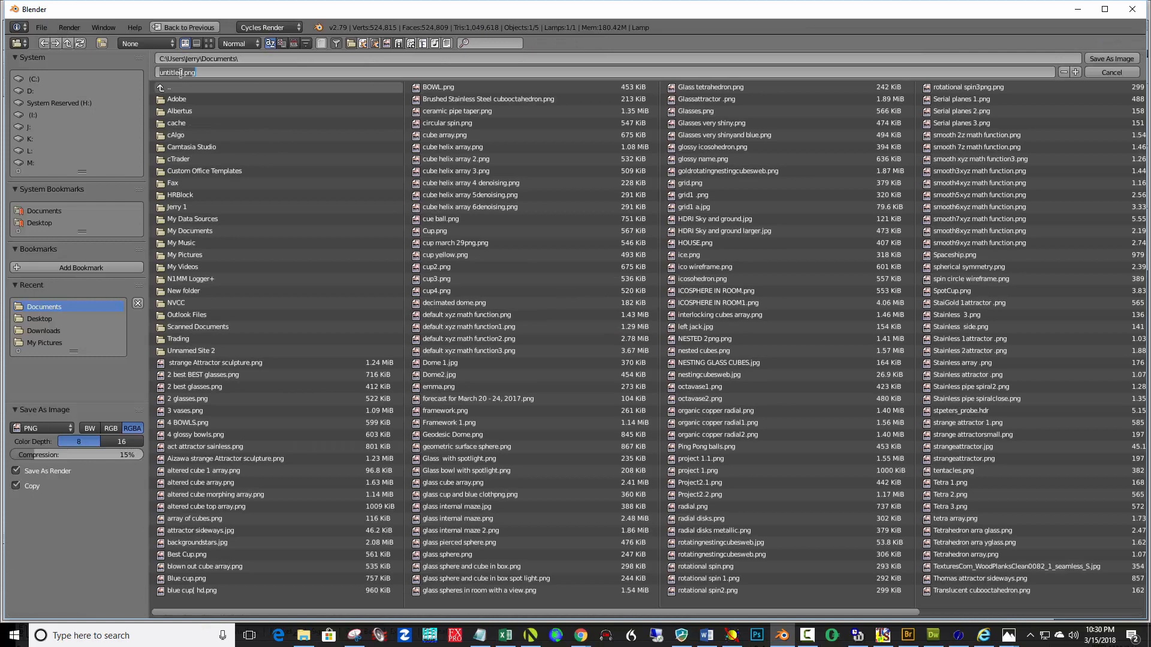
left_click_drag(182, 73, 154, 70)
type("xyz form")
left_click(1121, 60)
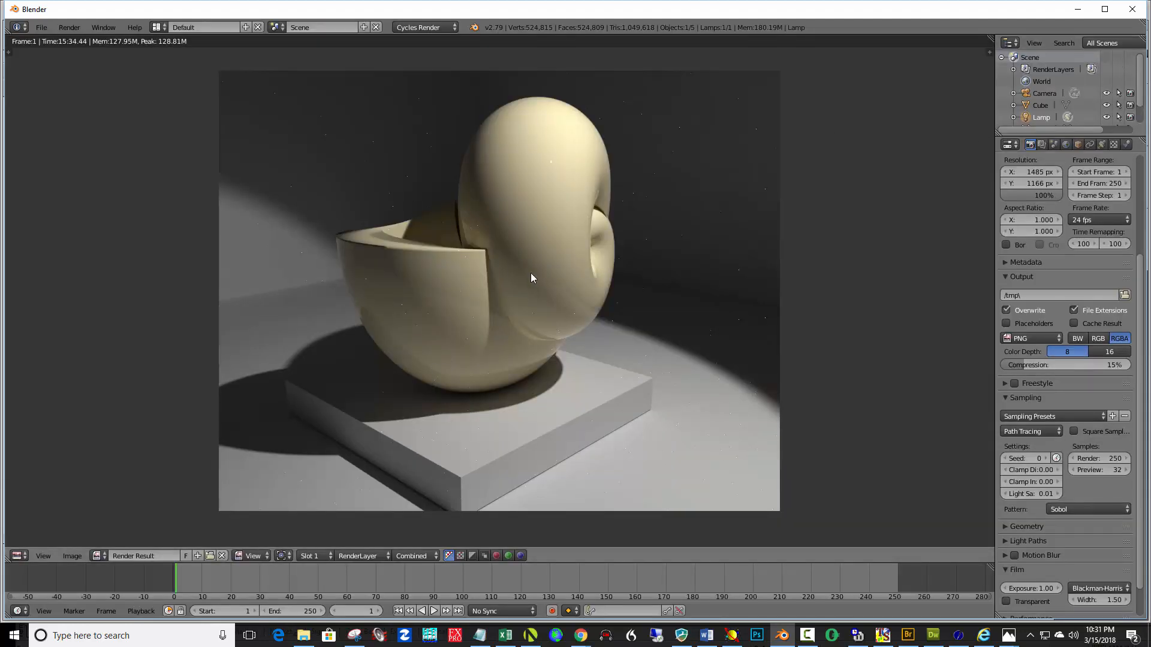
Return from the render result to the 3D view and switch back to Solid shading
key("Escape")
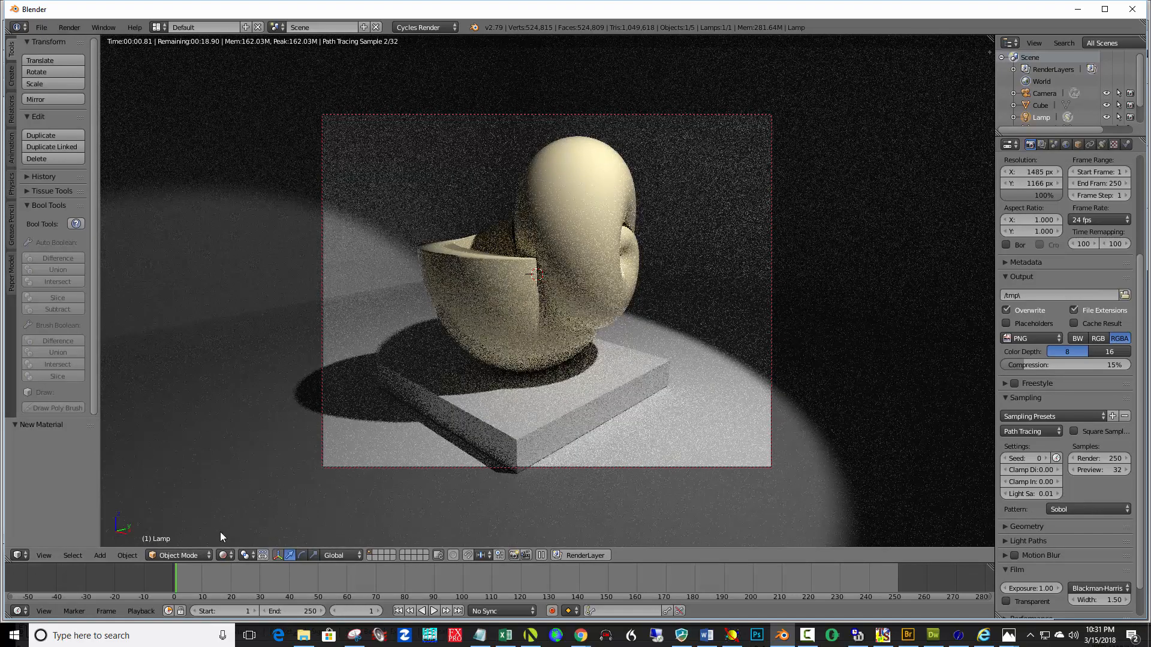
left_click(226, 555)
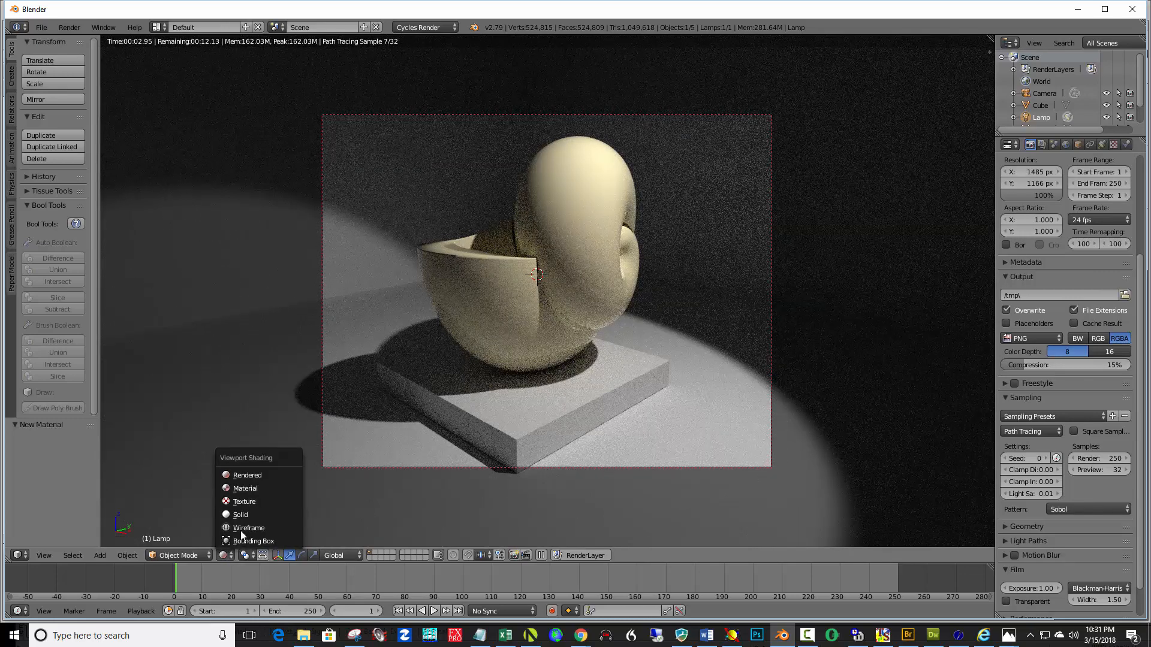
left_click(244, 514)
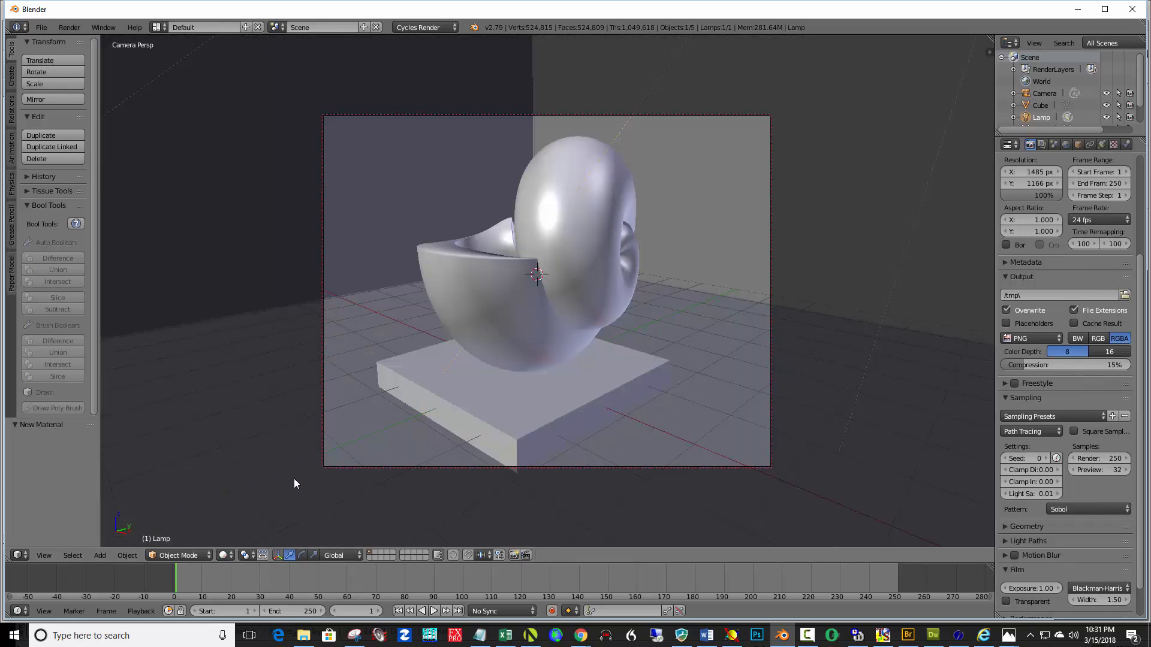
Select and delete the XYZ surface sculpture, then leave the camera view
right_click(588, 253)
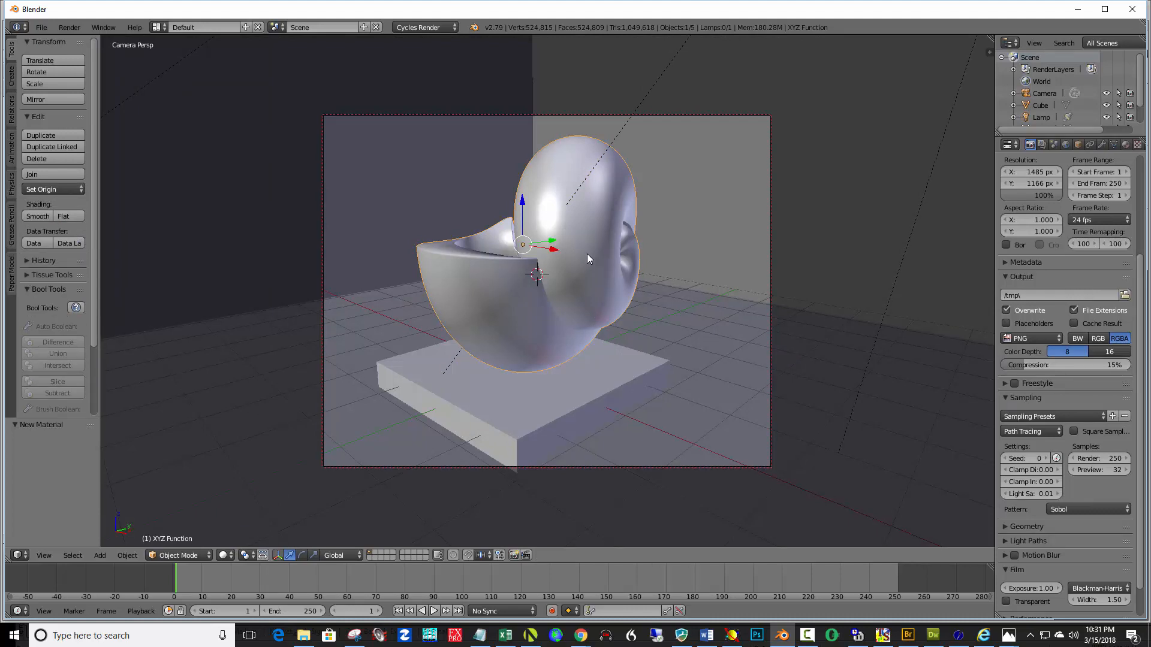
key("x")
left_click(591, 258)
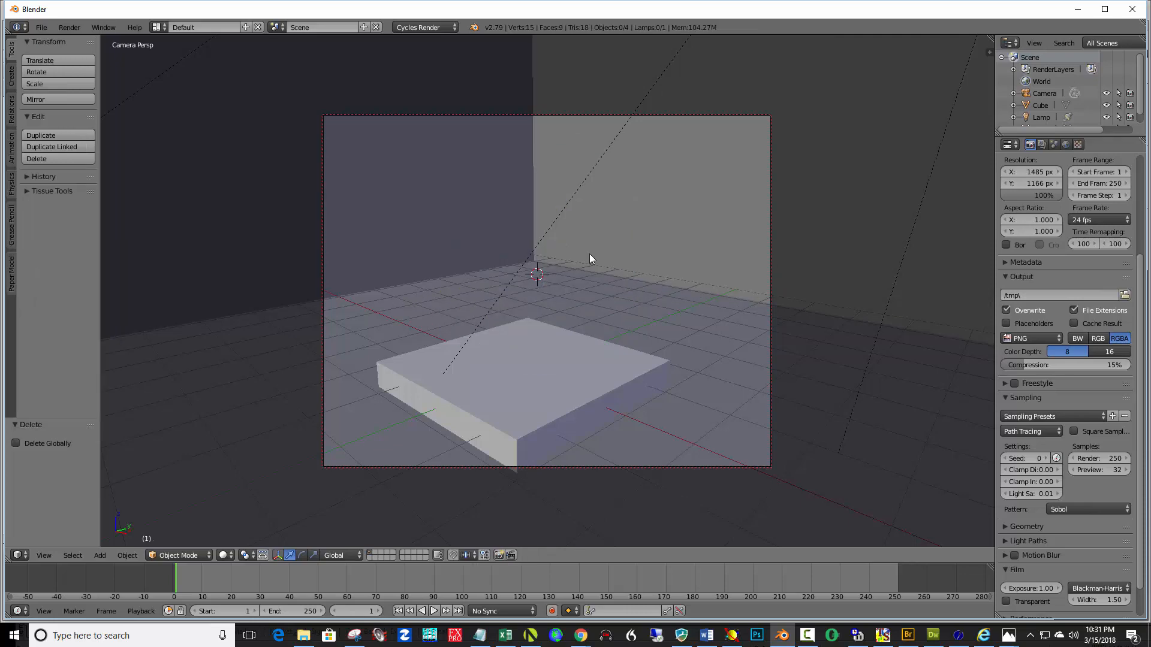
key("KP_0")
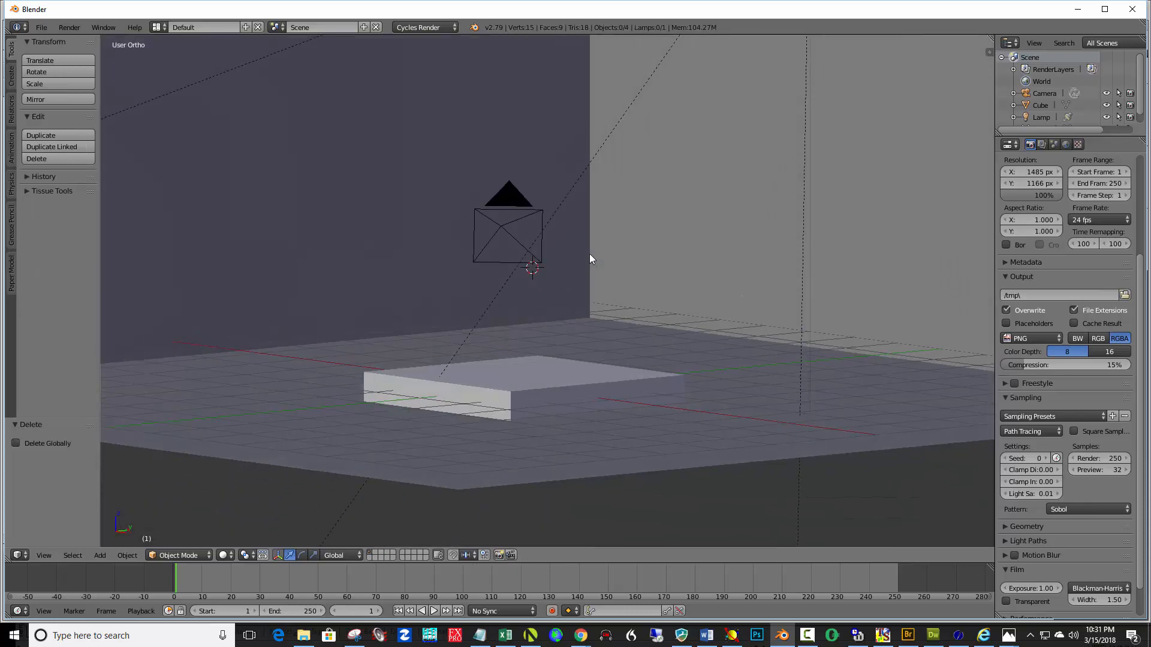
Add an XYZ Math Surface with the Shell preset and raise it about 1.566 along Z above the pedestal
middle_click_drag(605, 330, 505, 372)
left_click(505, 371)
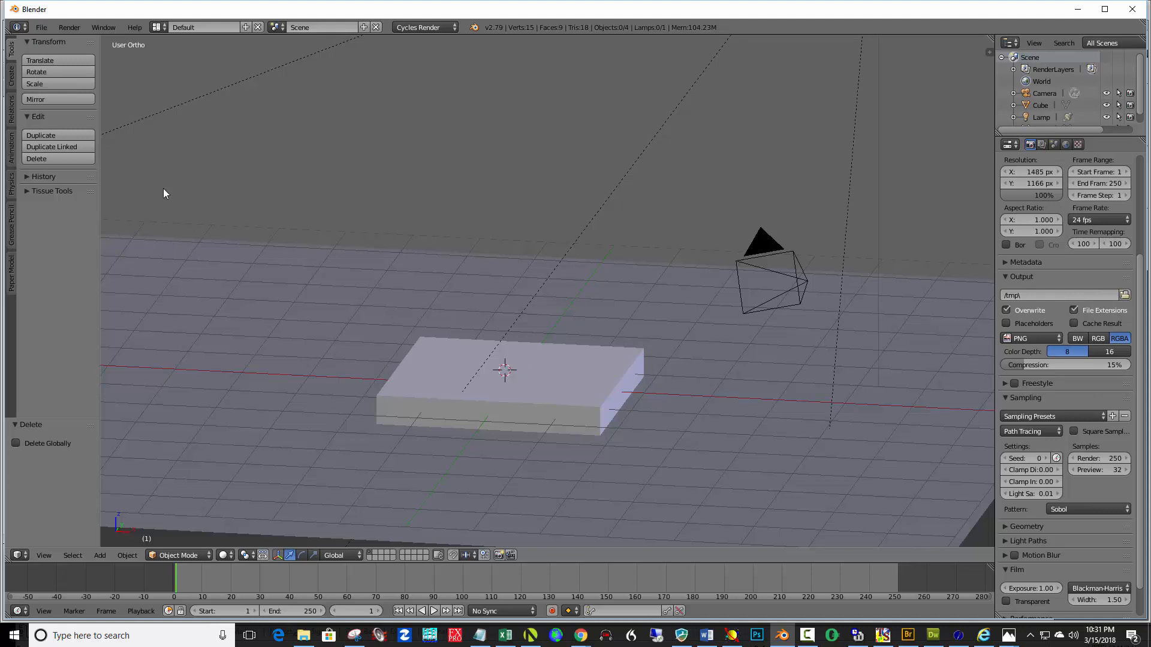
key("shift+a")
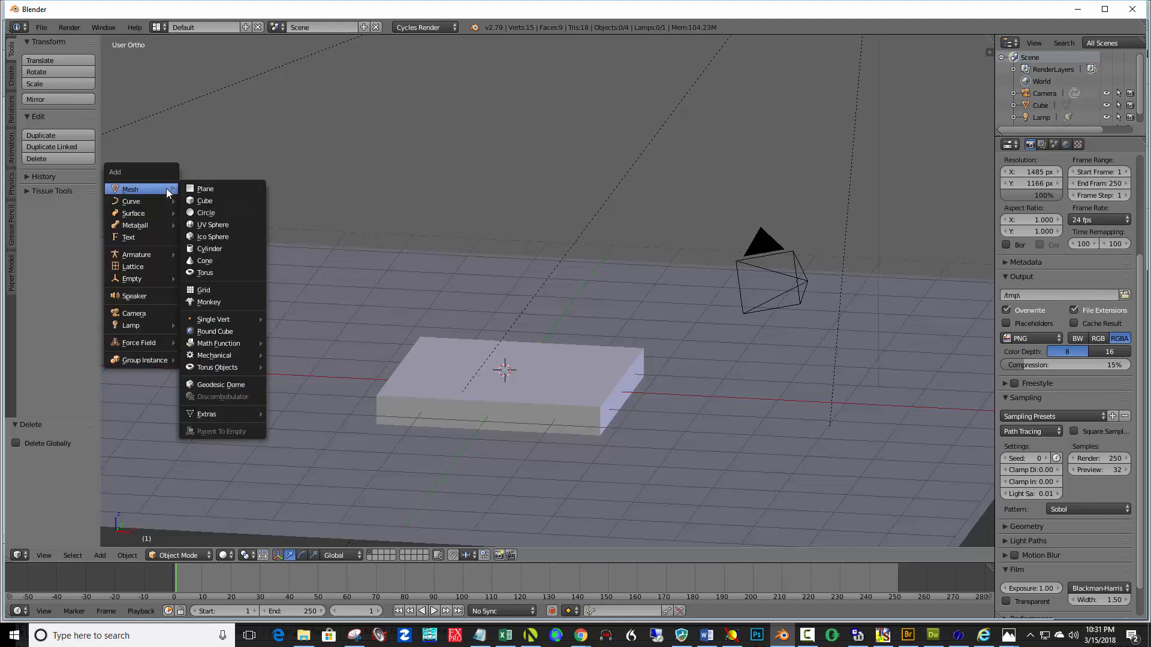
mouse_move(245, 347)
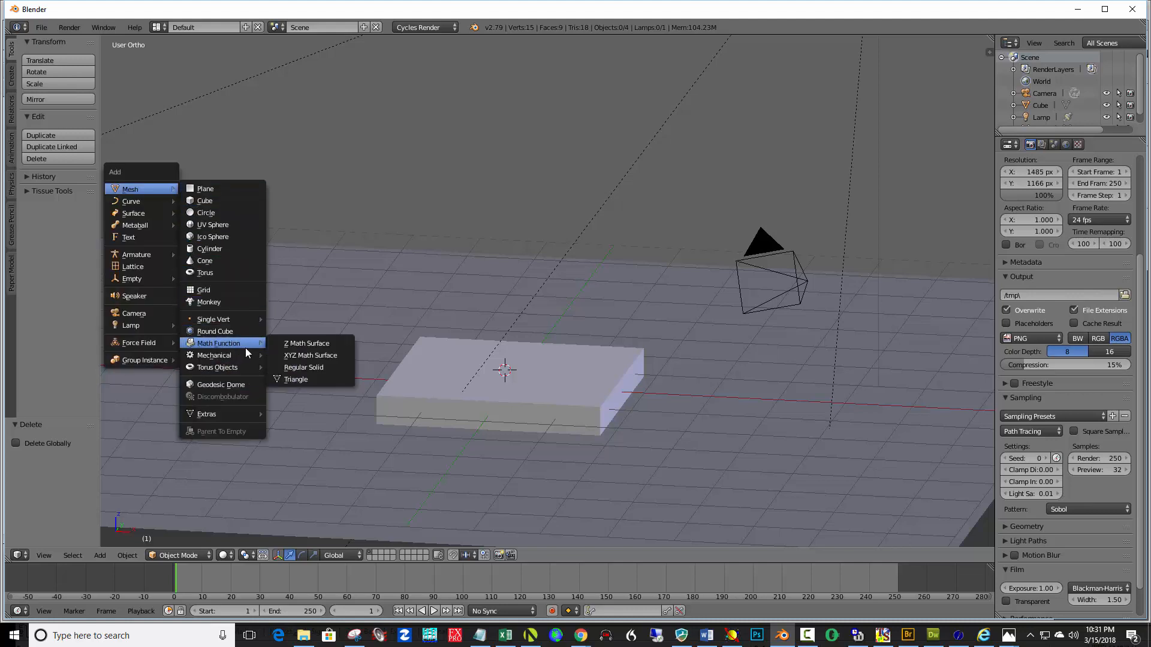
left_click(294, 357)
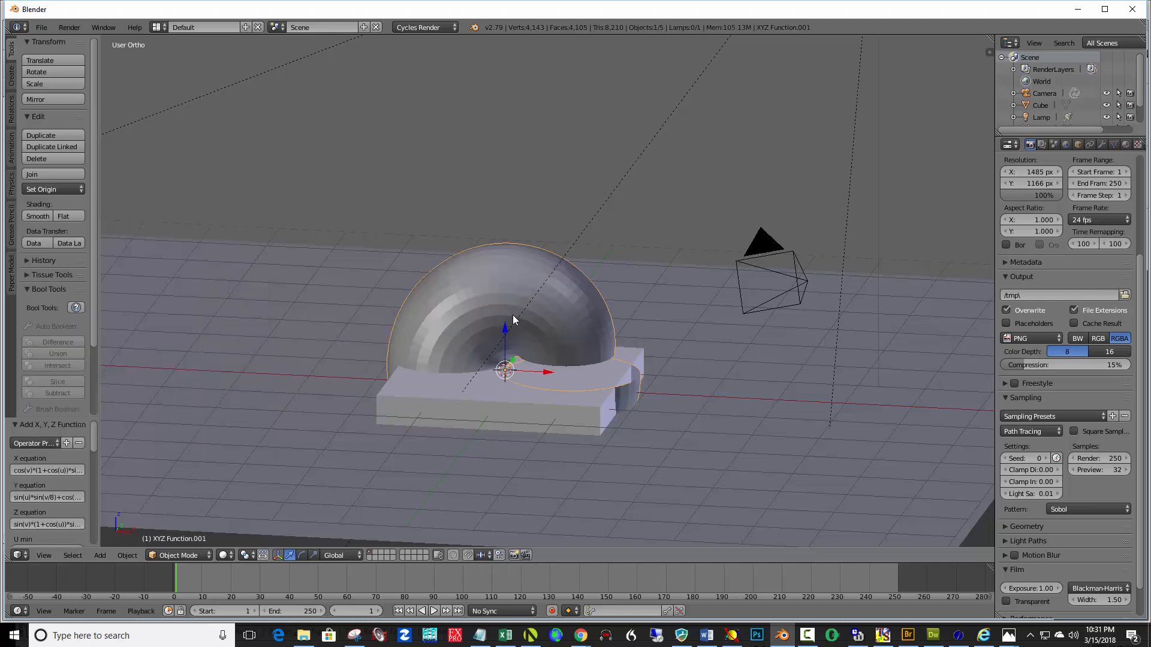
left_click(57, 443)
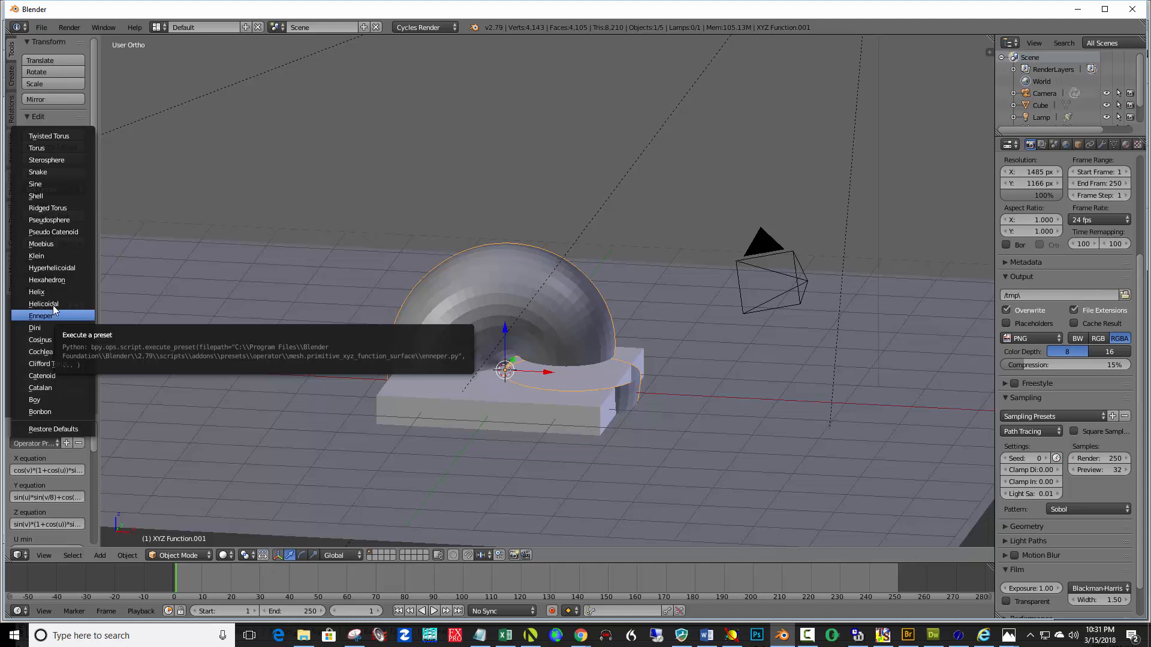
left_click(51, 196)
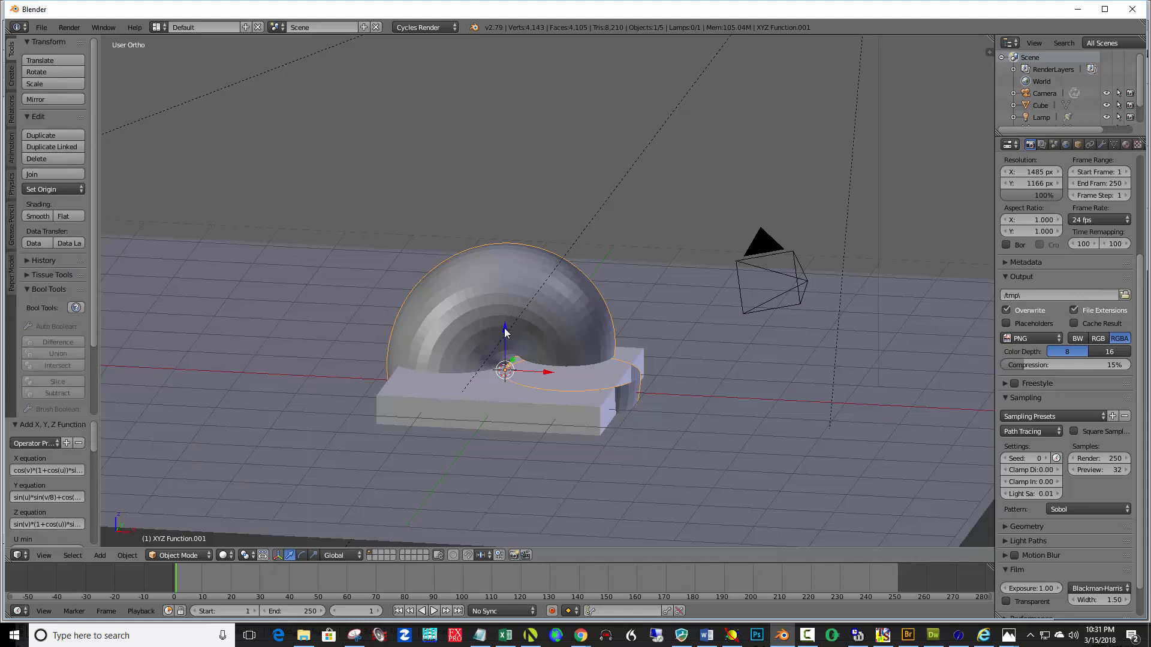
left_click_drag(506, 327, 505, 225)
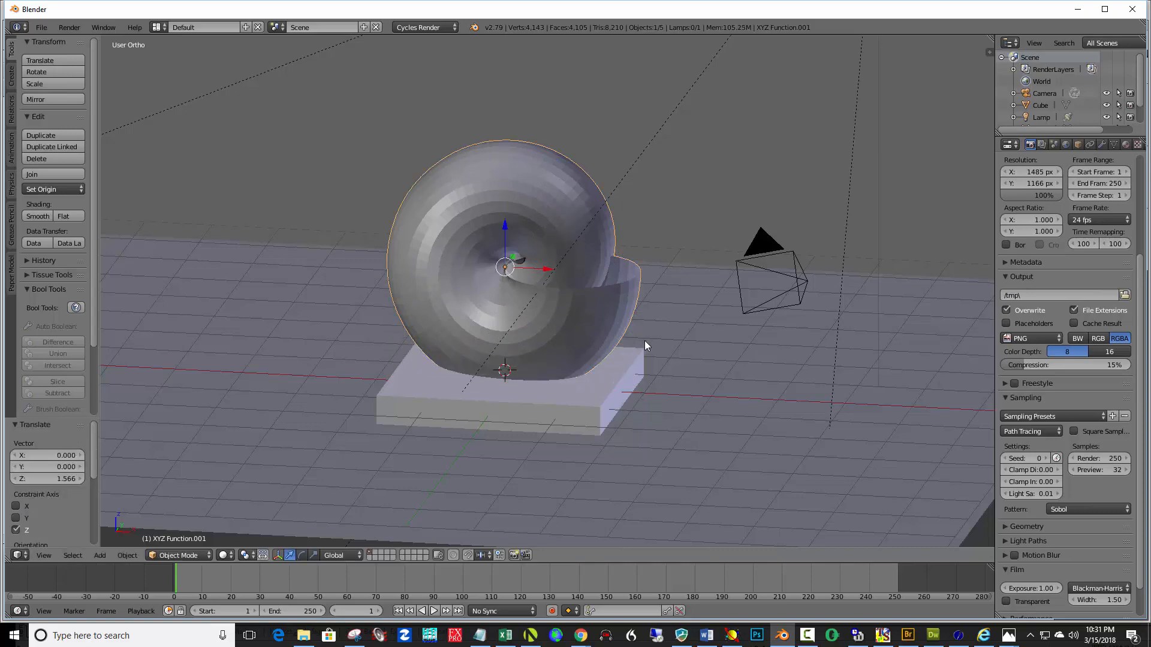
middle_click_drag(645, 341, 592, 354)
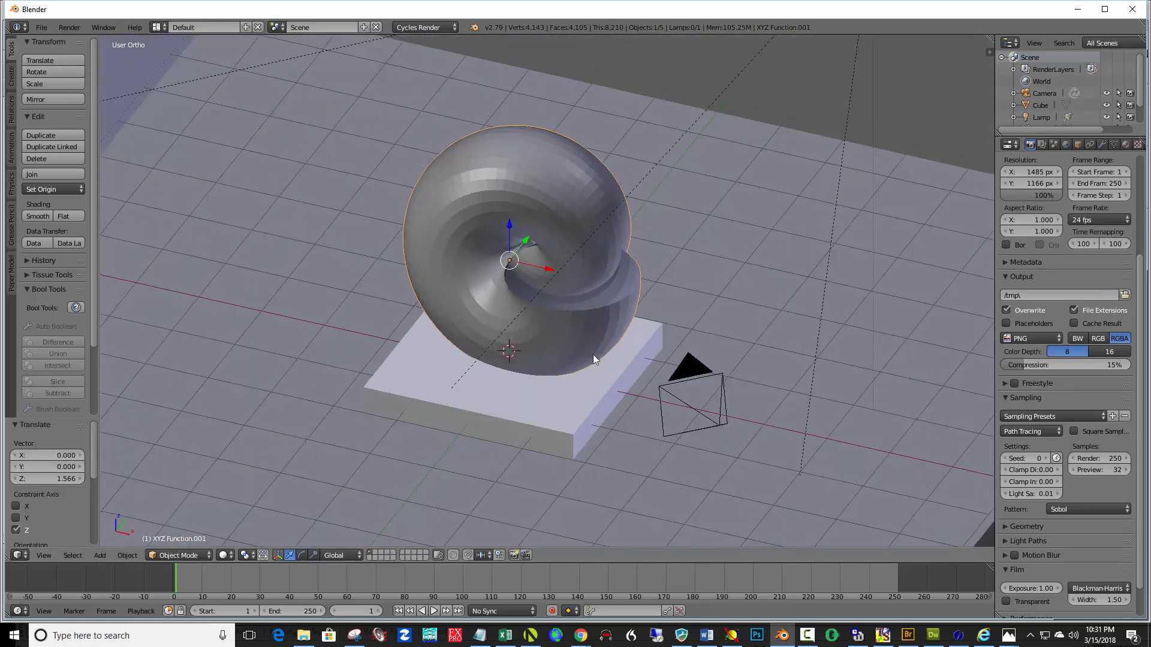
Select the shell surface and delete it
right_click(421, 210)
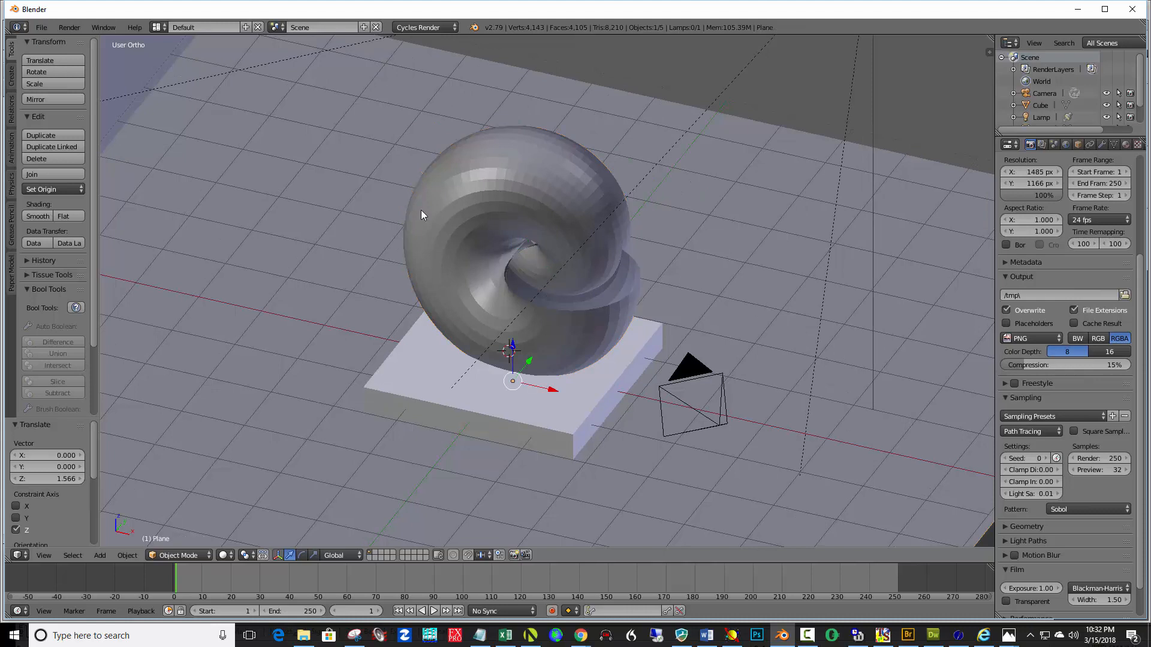
right_click(497, 207)
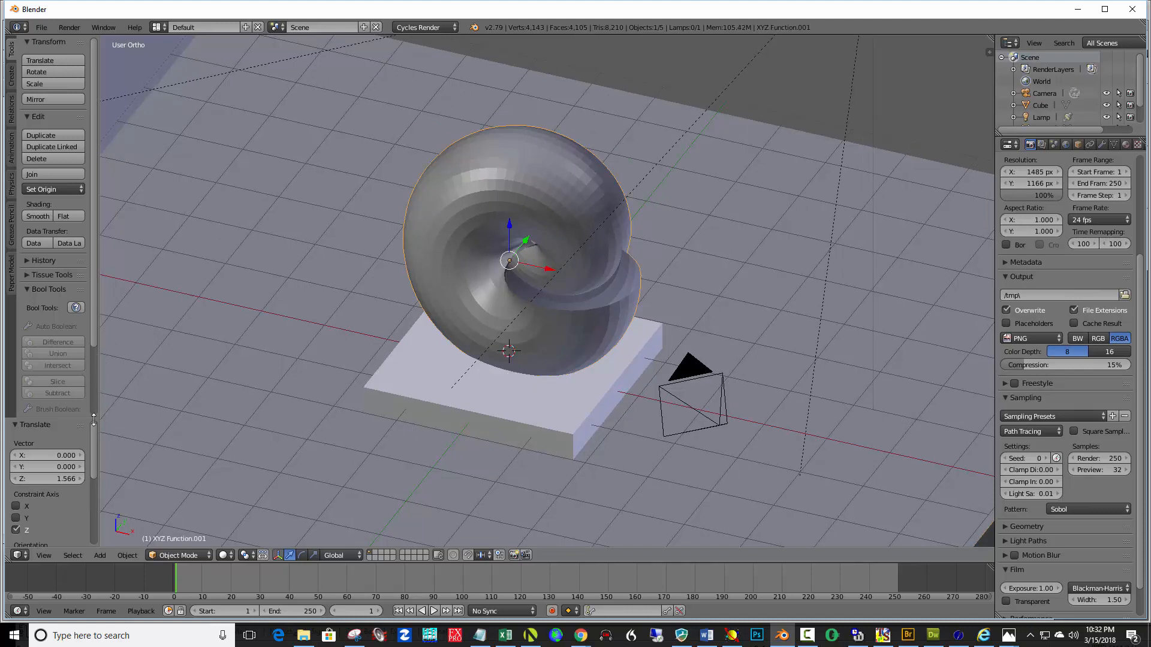
scroll(90, 461, "down", 4)
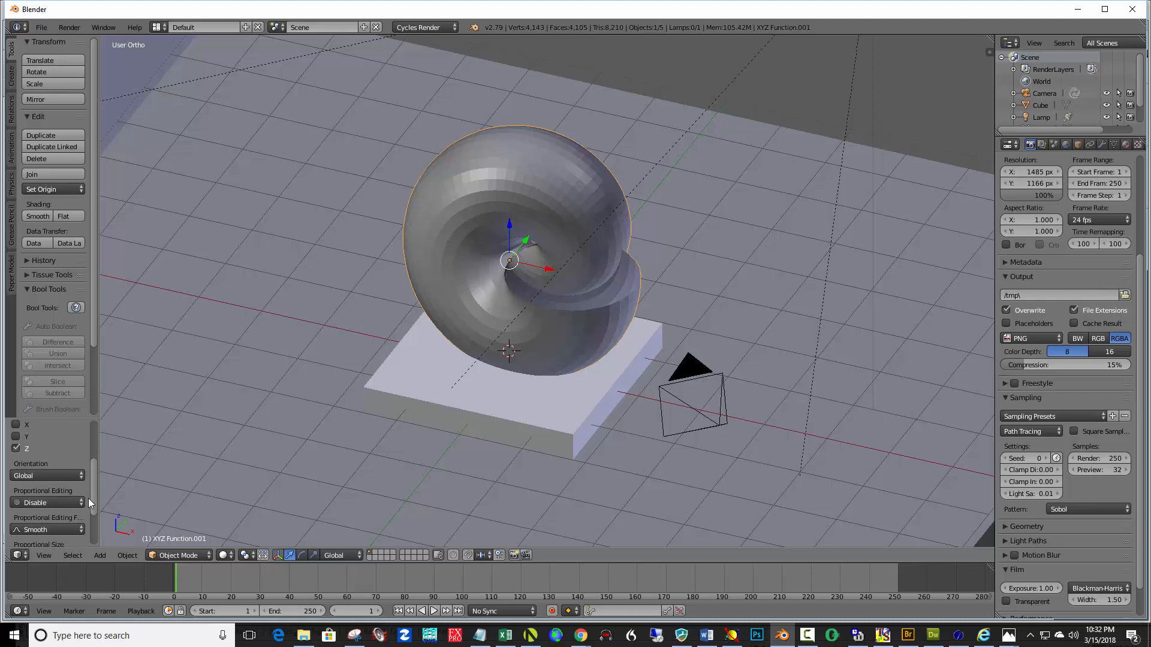
scroll(91, 361, "down", 3)
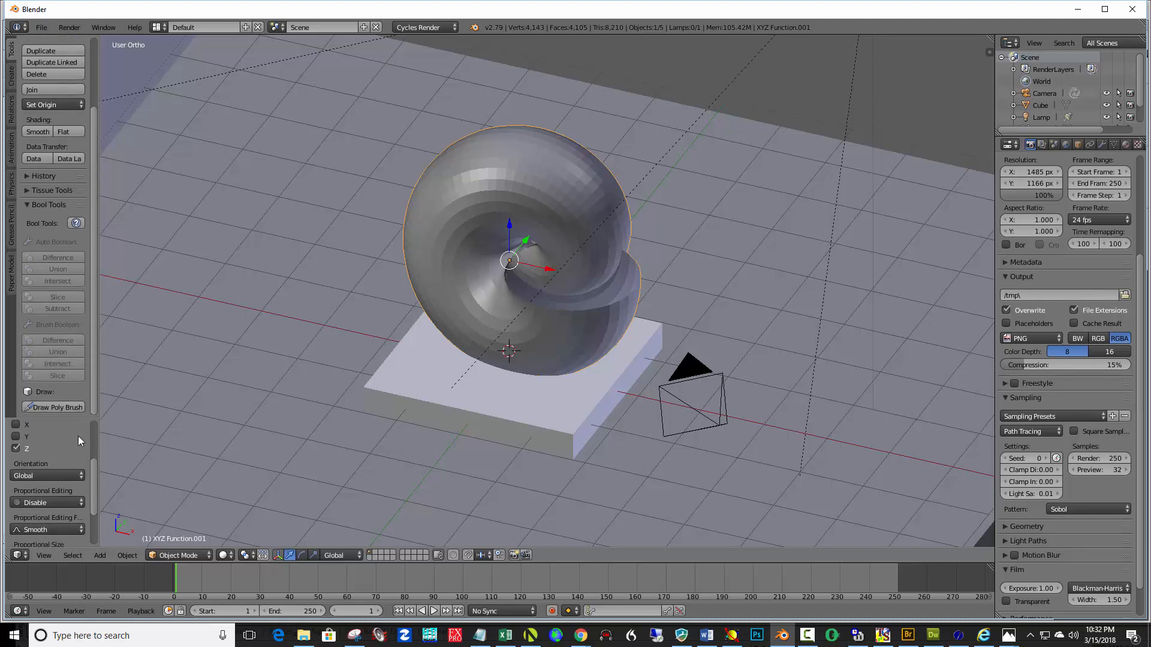
key("x")
left_click(553, 231)
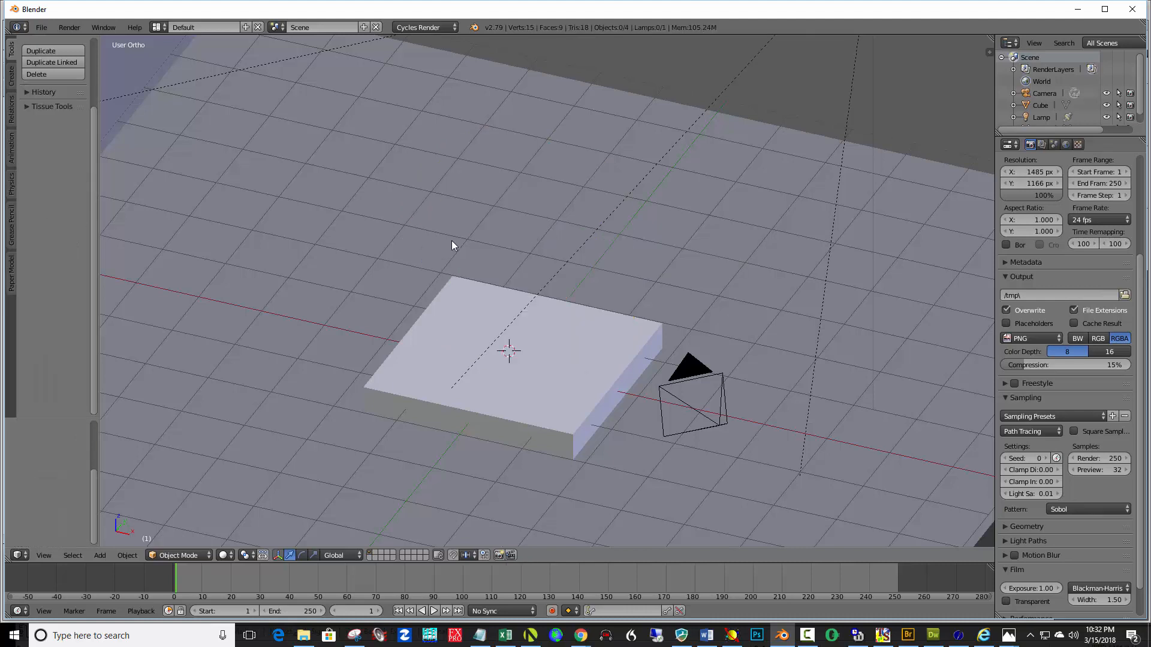
Add a new XYZ Math Surface and apply the Boy preset to it
key("shift+a")
mouse_move(451, 241)
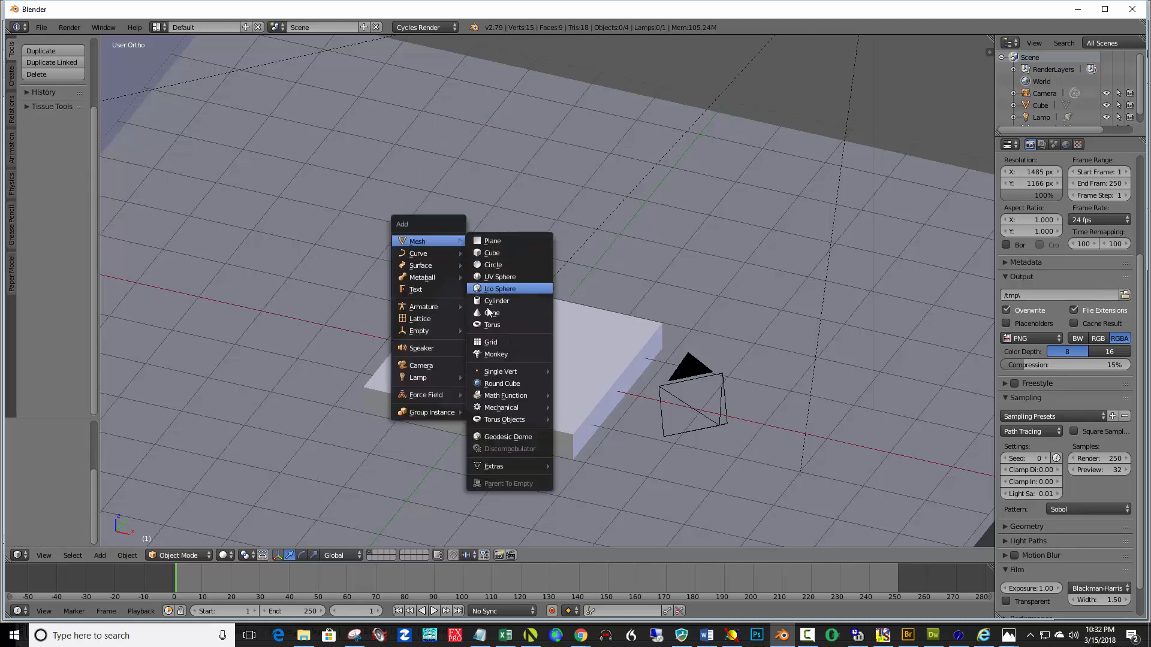
mouse_move(543, 397)
left_click(605, 410)
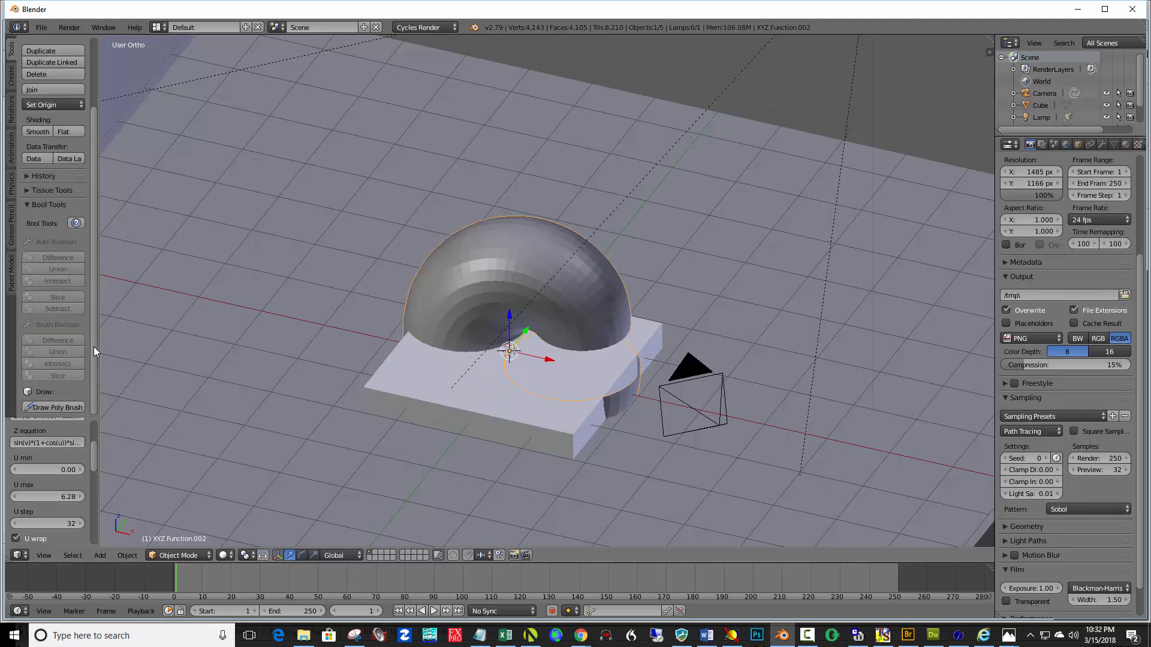
left_click_drag(93, 380, 104, 274)
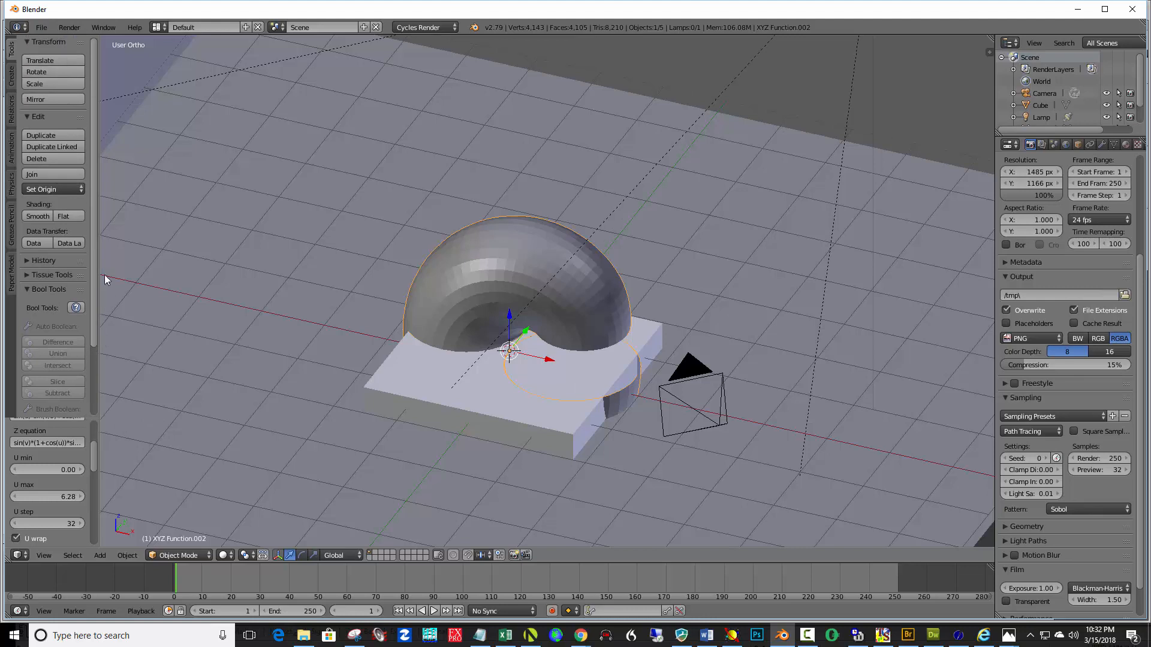
scroll(91, 456, "up", 5)
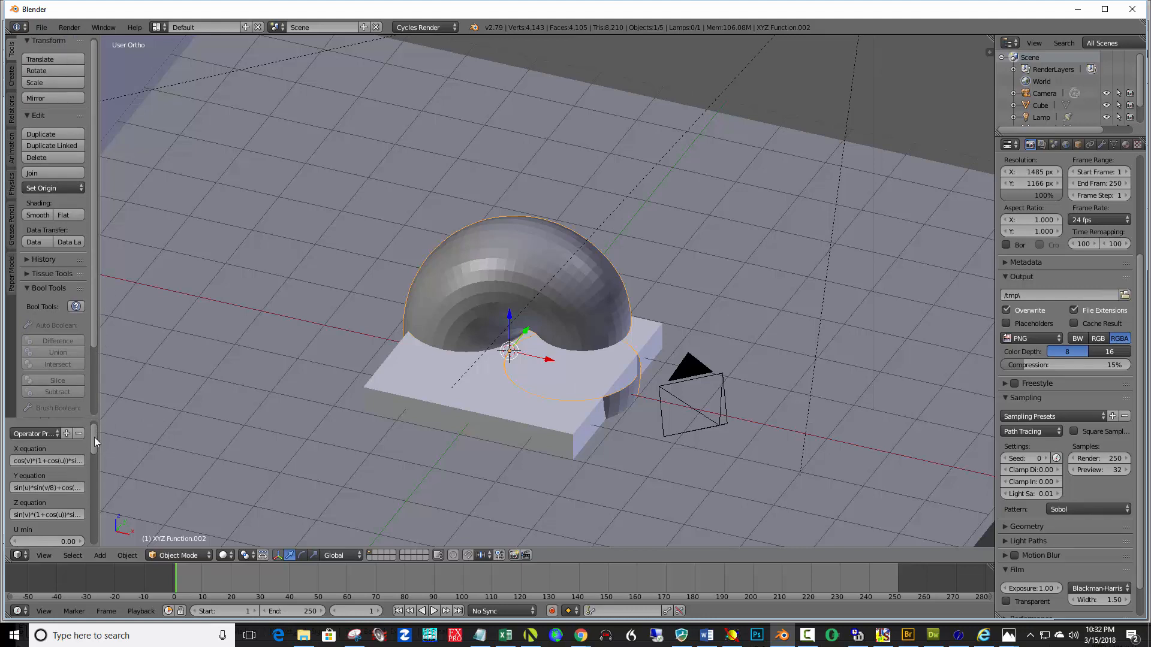
left_click(55, 436)
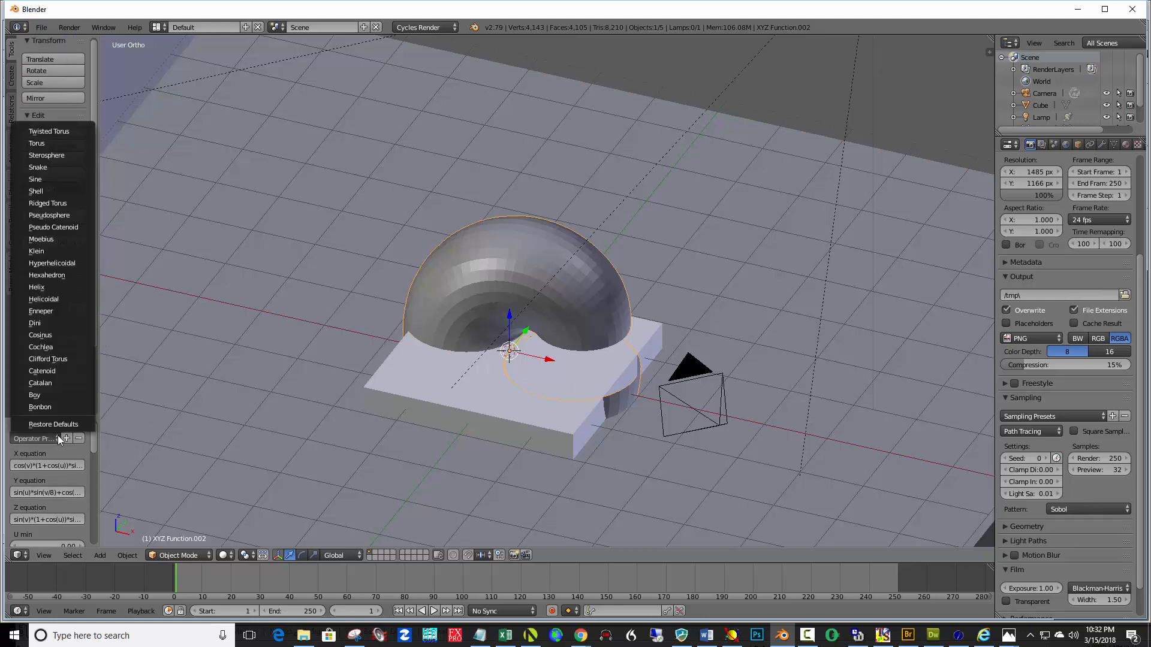
left_click(40, 391)
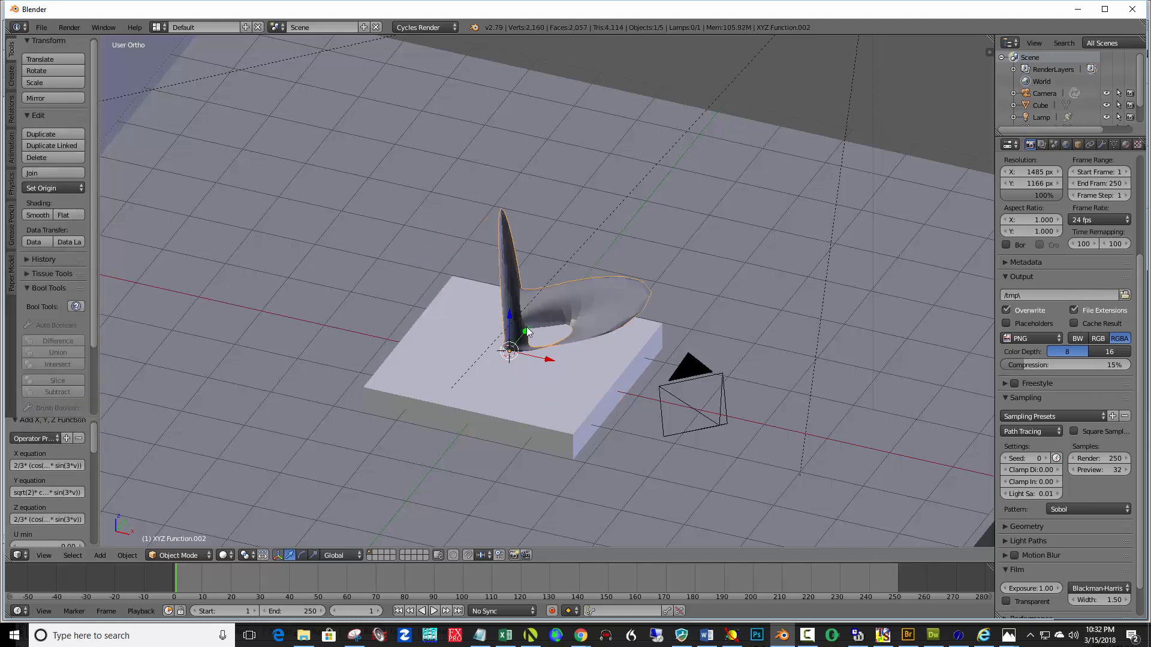
Move the Boy surface about -0.817 along Y and about 0.4 up along Z
key("g")
key("y")
left_click(477, 337)
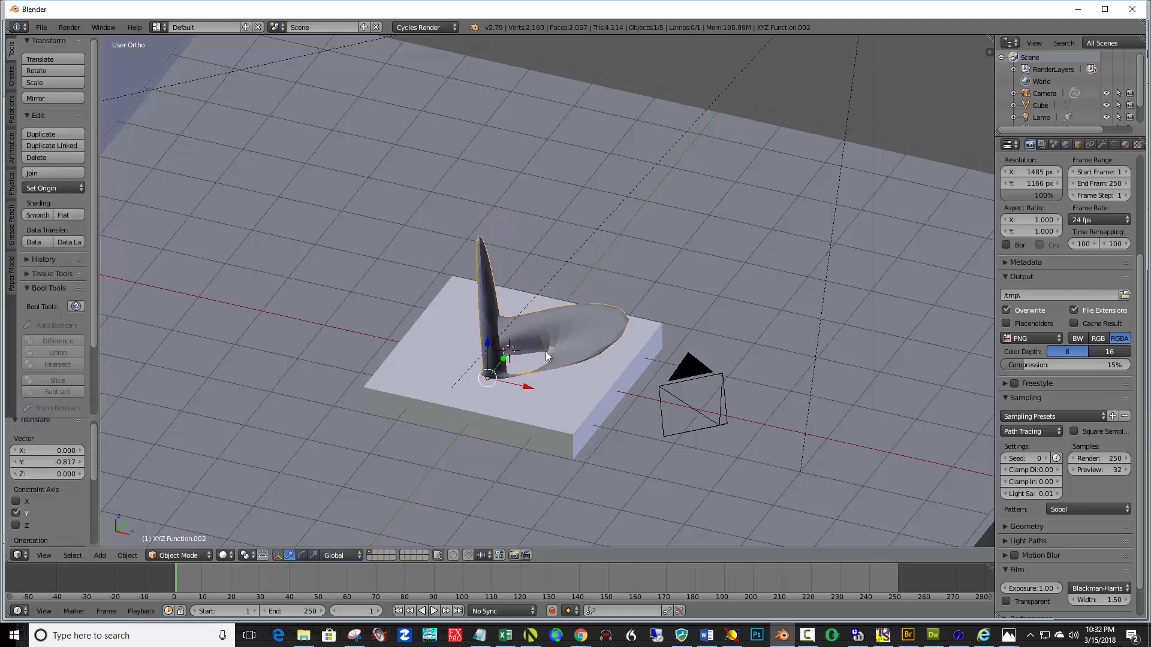
middle_click_drag(548, 356, 491, 364)
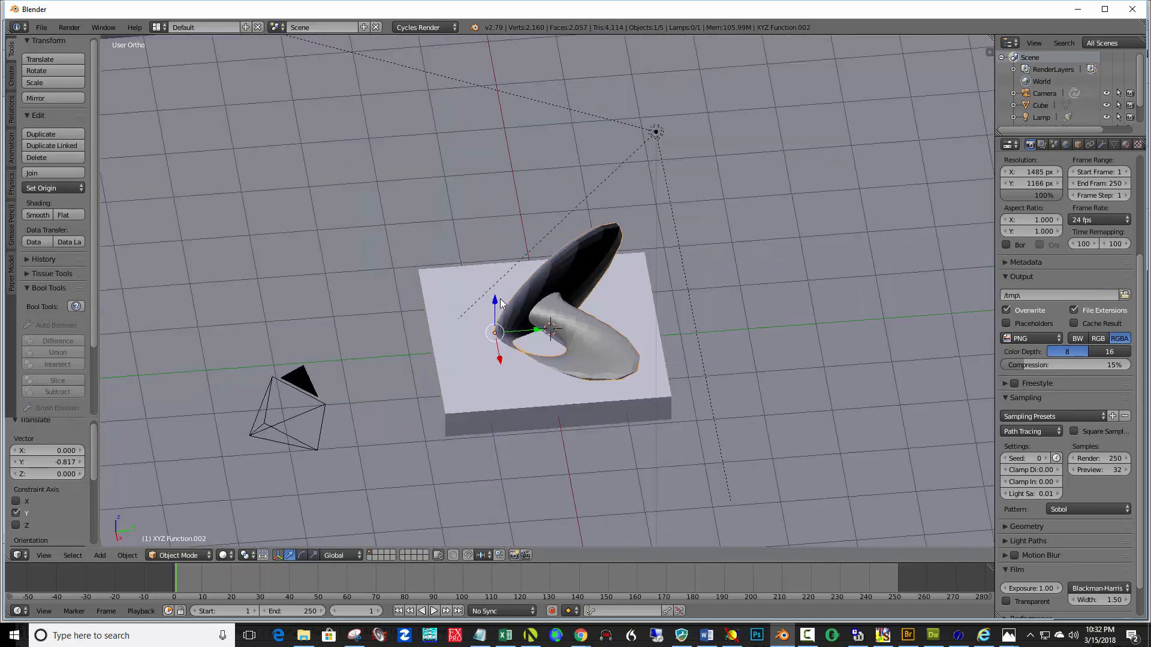
key("g")
key("z")
left_click(489, 282)
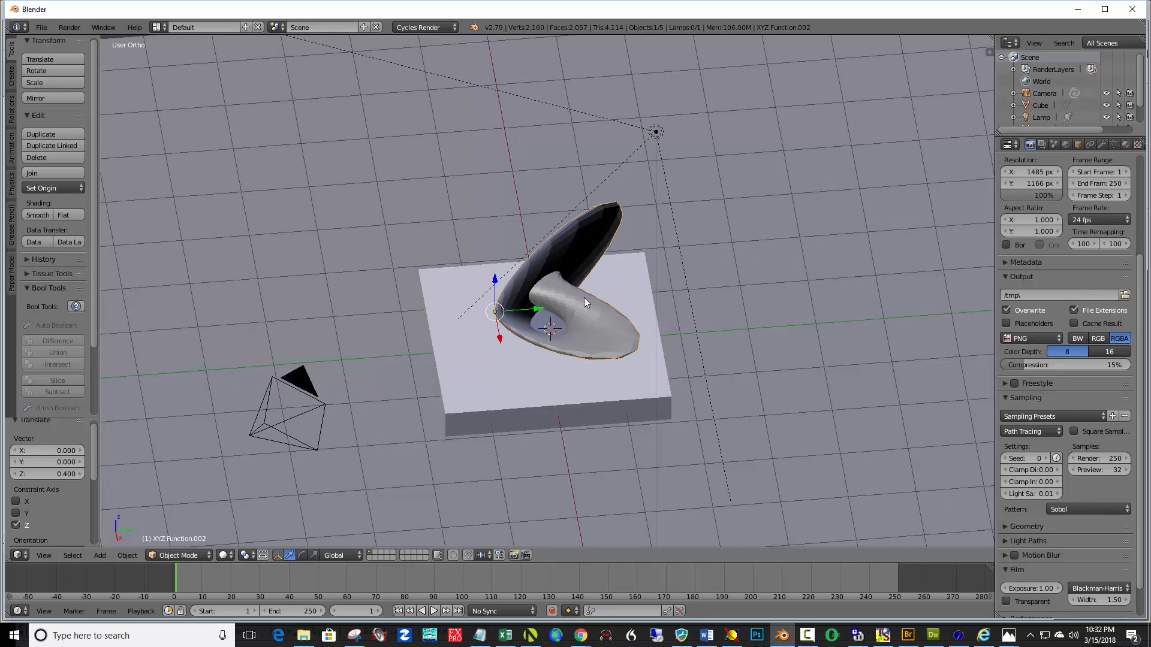
Scale the surface up uniformly to about 1.493
key("s")
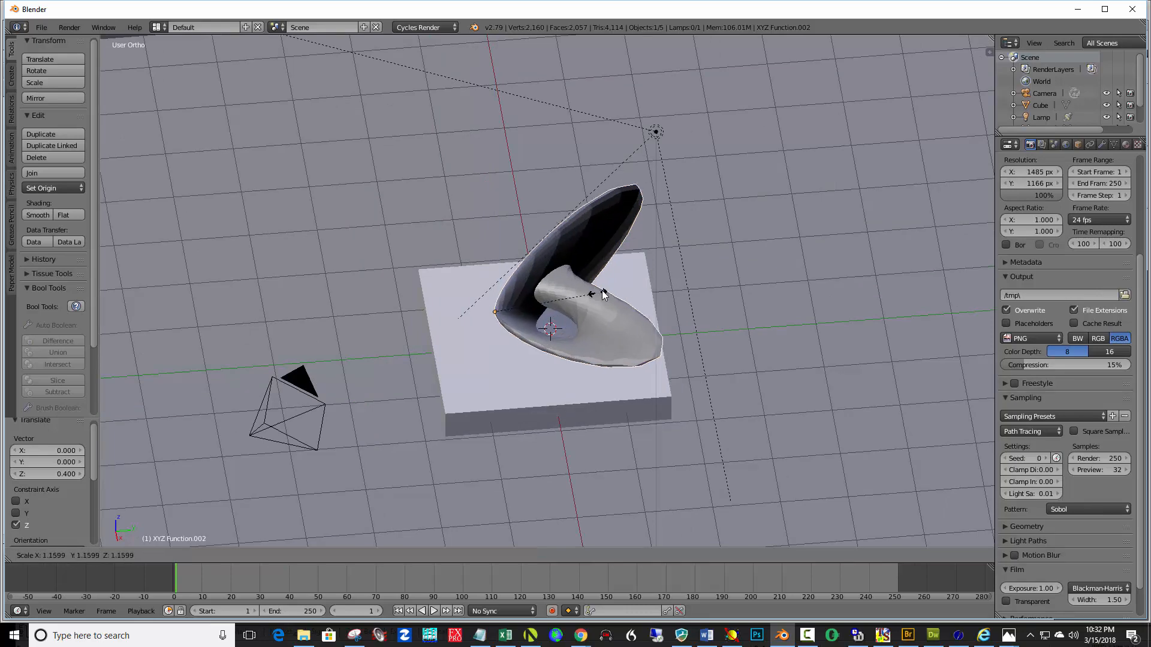
left_click(627, 288)
middle_click_drag(639, 293, 742, 281)
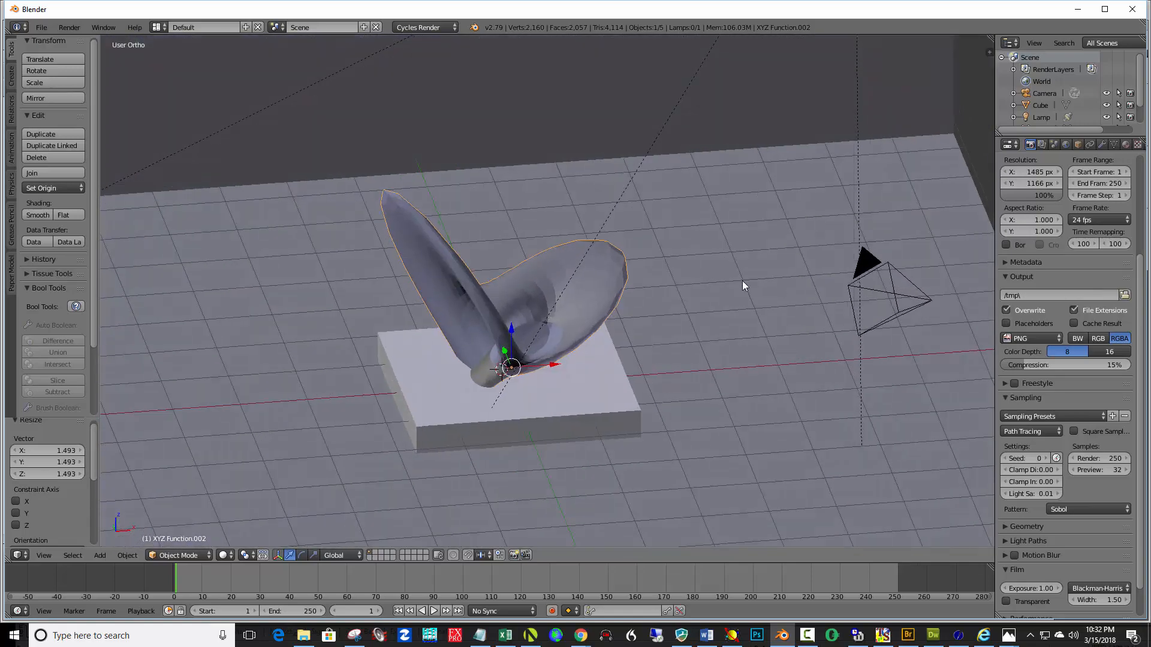
middle_click_drag(633, 320, 603, 339)
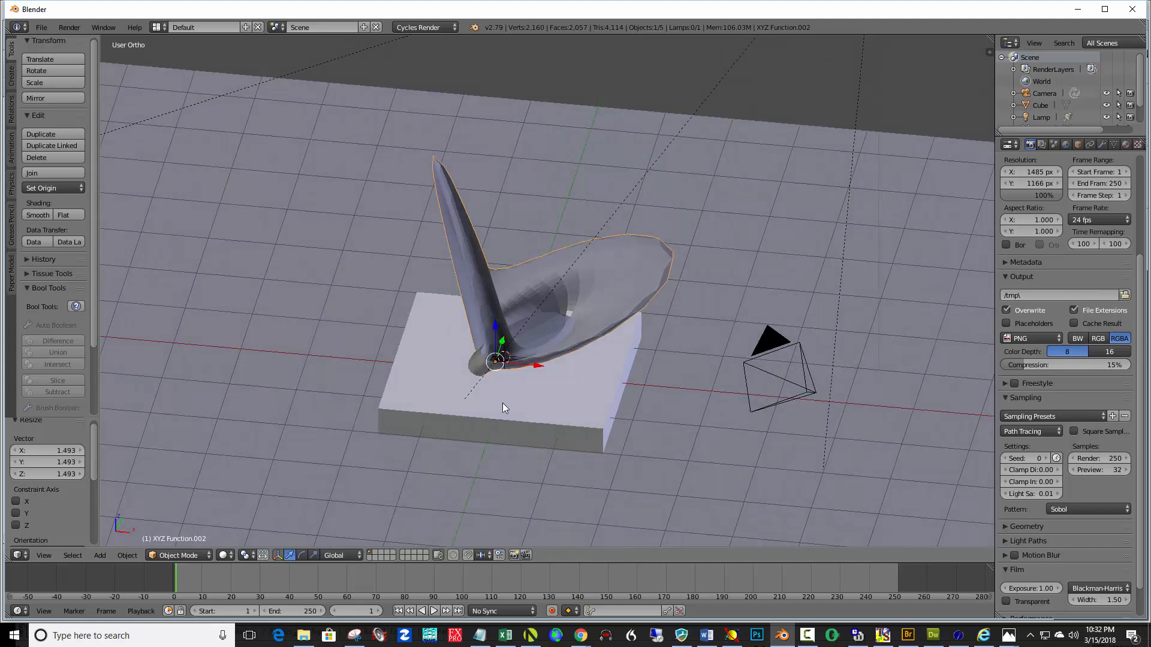
Rotate the pedestal about 2.07° around the X axis
right_click(558, 374)
key("x")
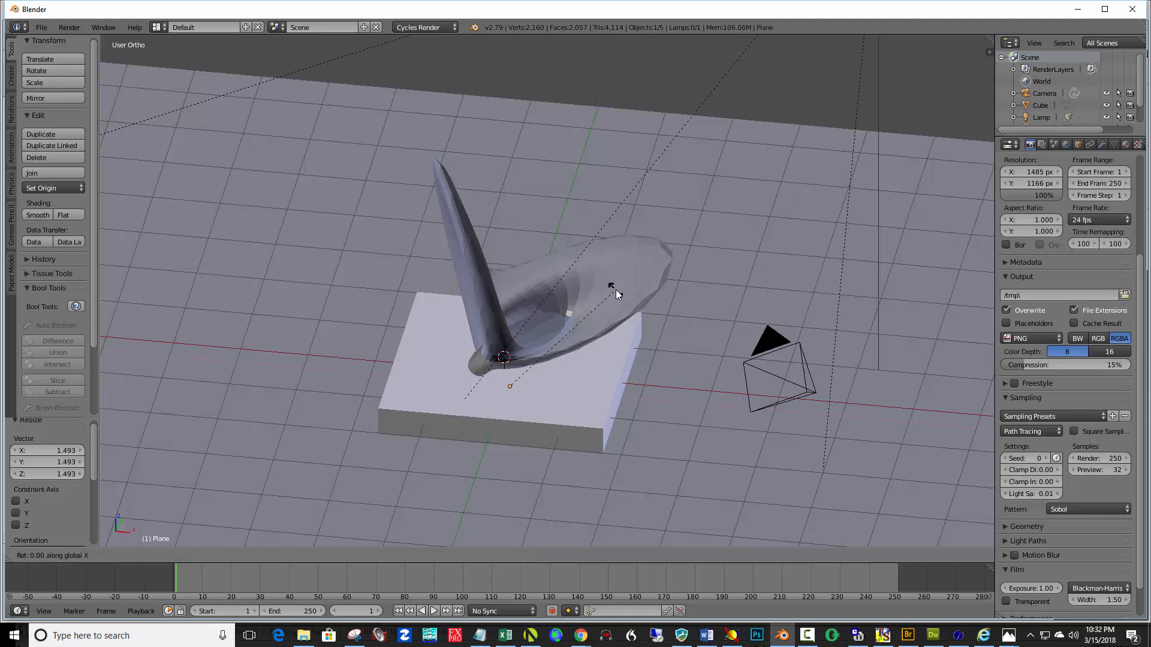
left_click(593, 309)
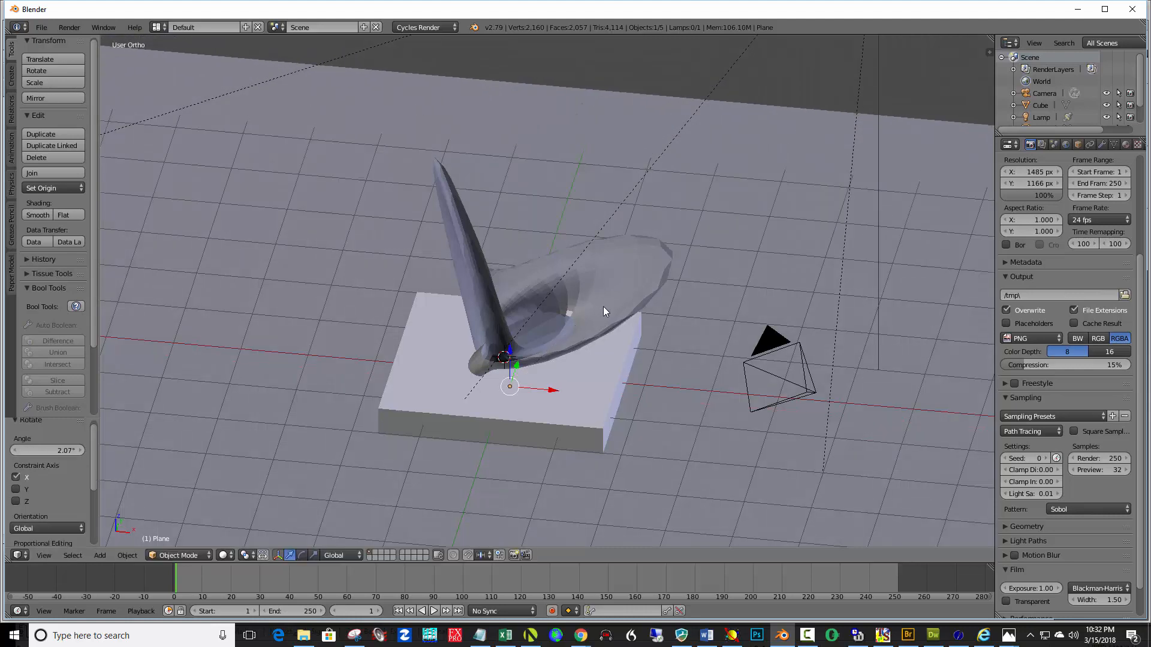
Select the Boy surface and rotate it about 80.7° around the X axis
right_click(482, 293)
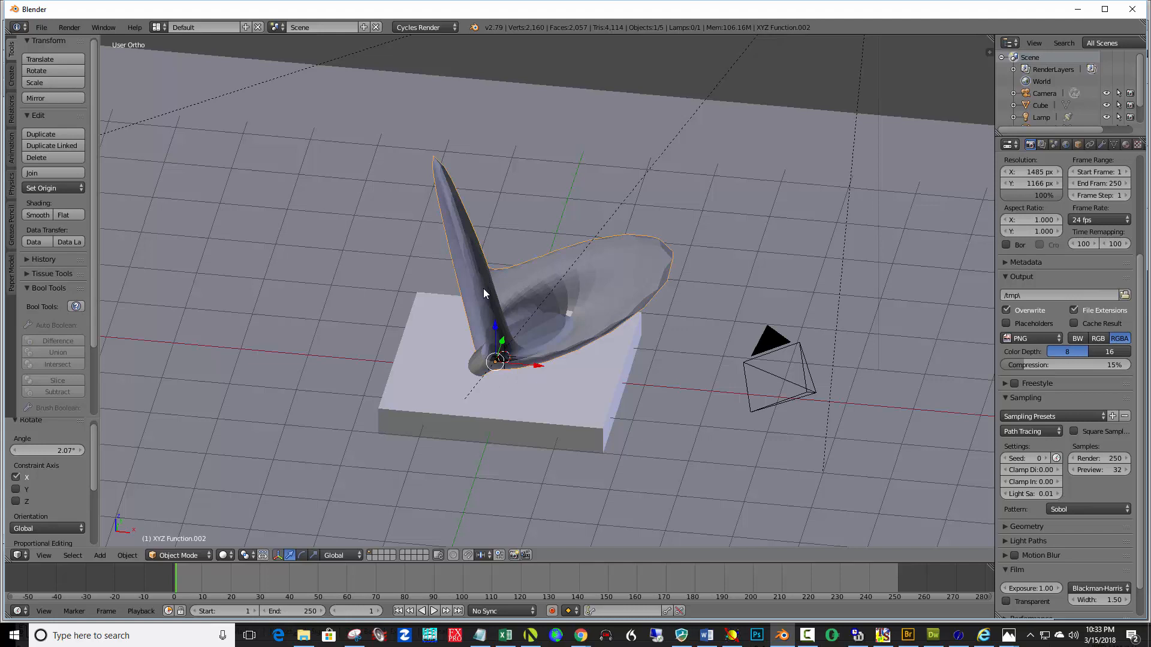
key("r")
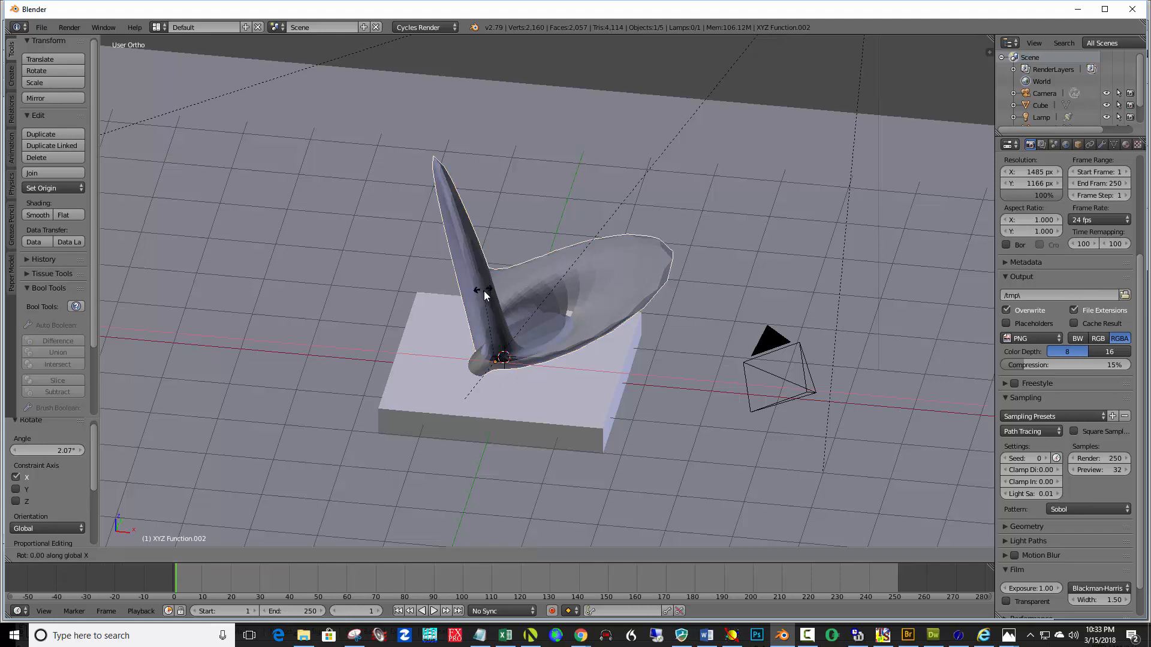
key("x")
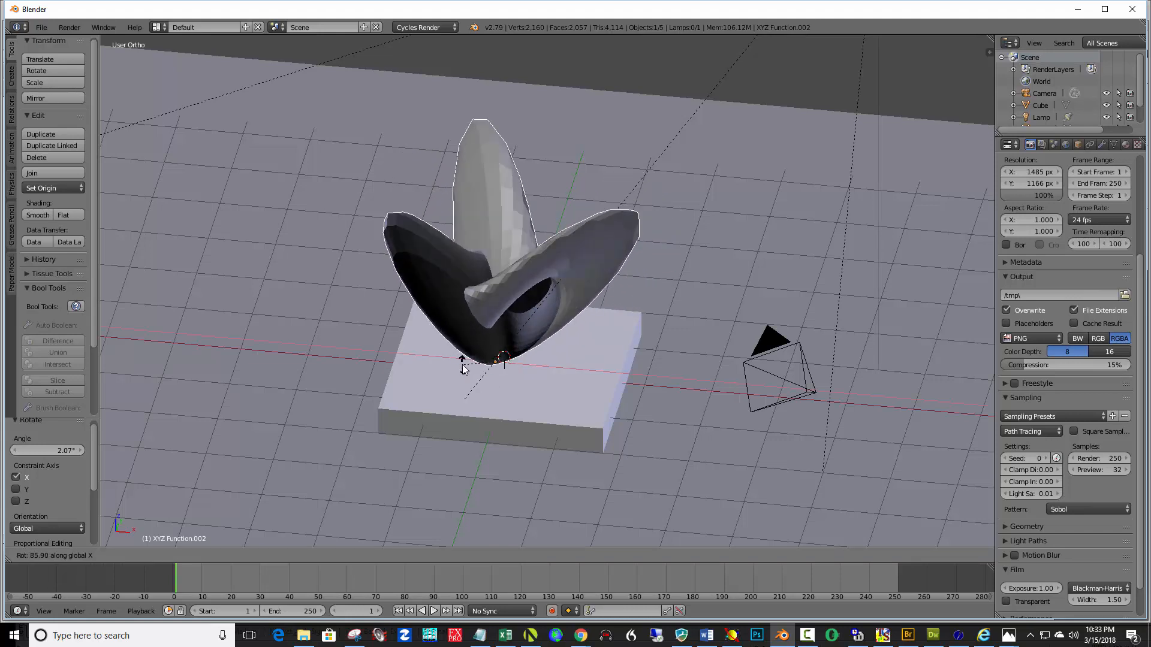
left_click(465, 360)
middle_click_drag(524, 325, 446, 340)
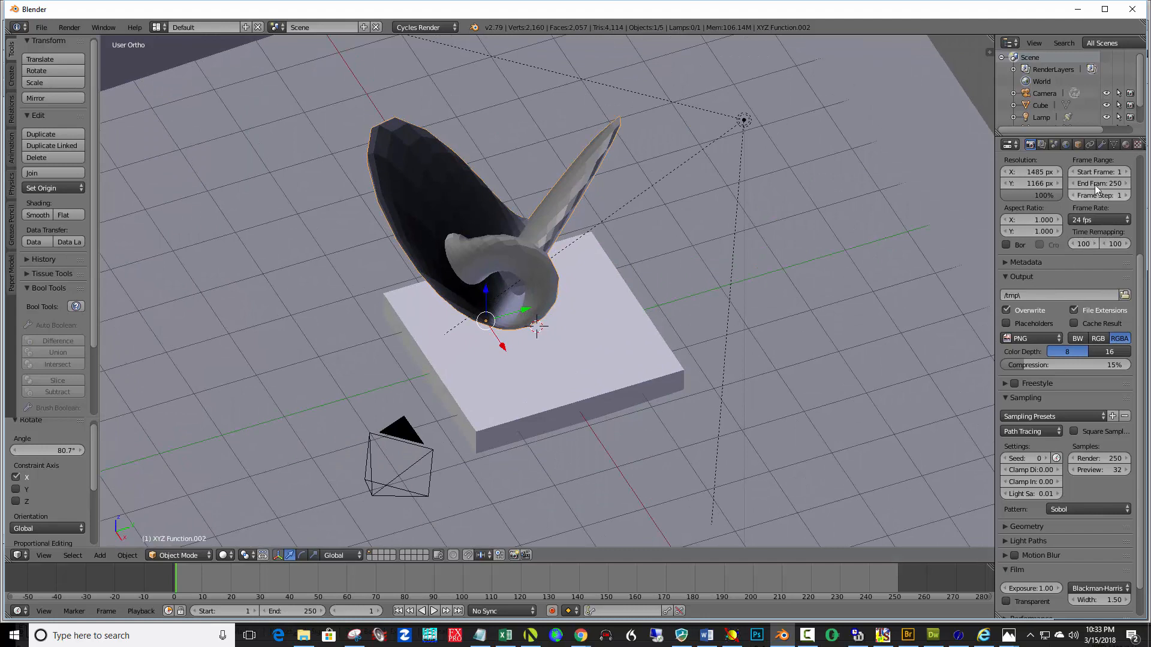
Add a Subdivision Surface modifier with 2 view subdivisions and shade the surface smooth
left_click(1103, 146)
left_click(1068, 183)
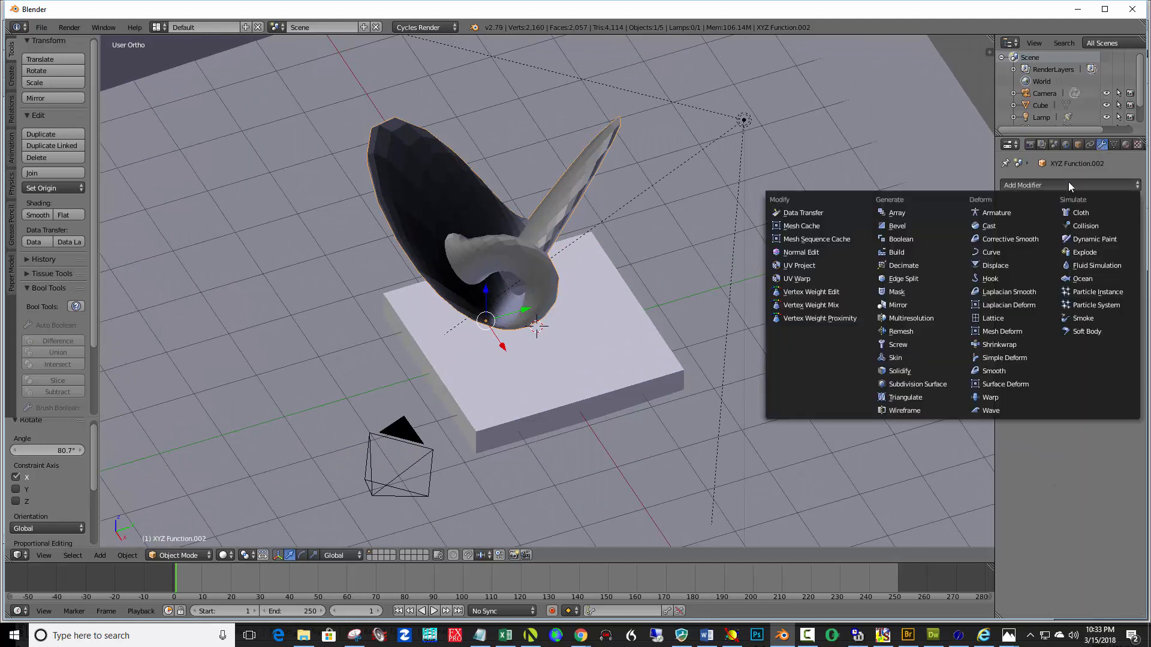
left_click(938, 384)
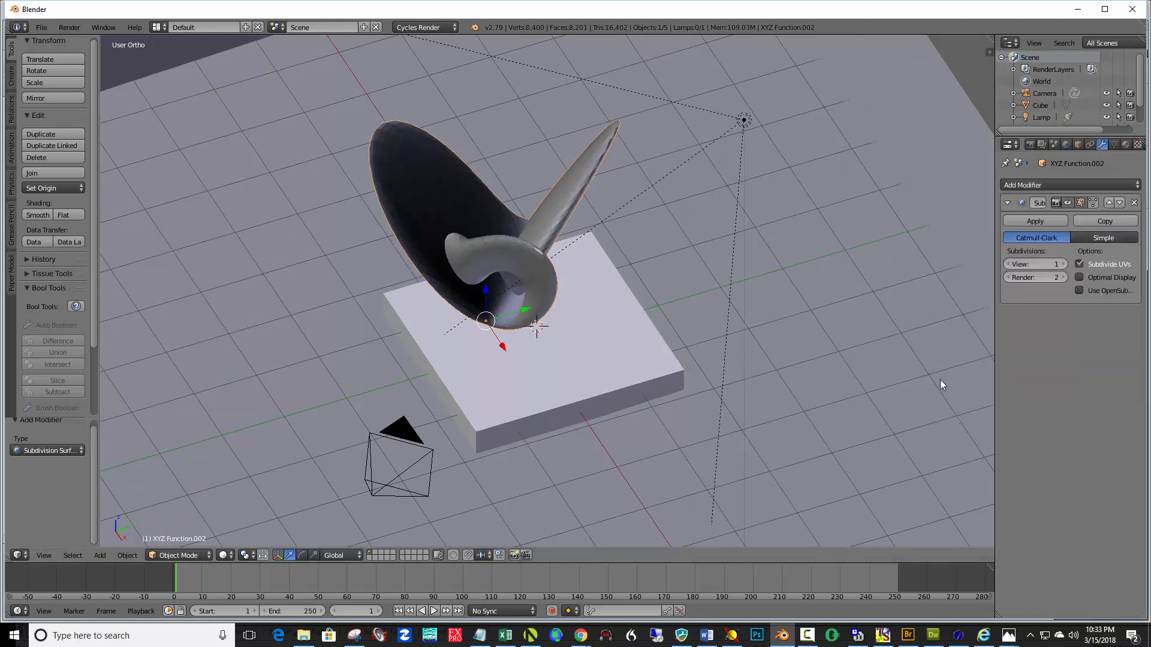
left_click(1062, 264)
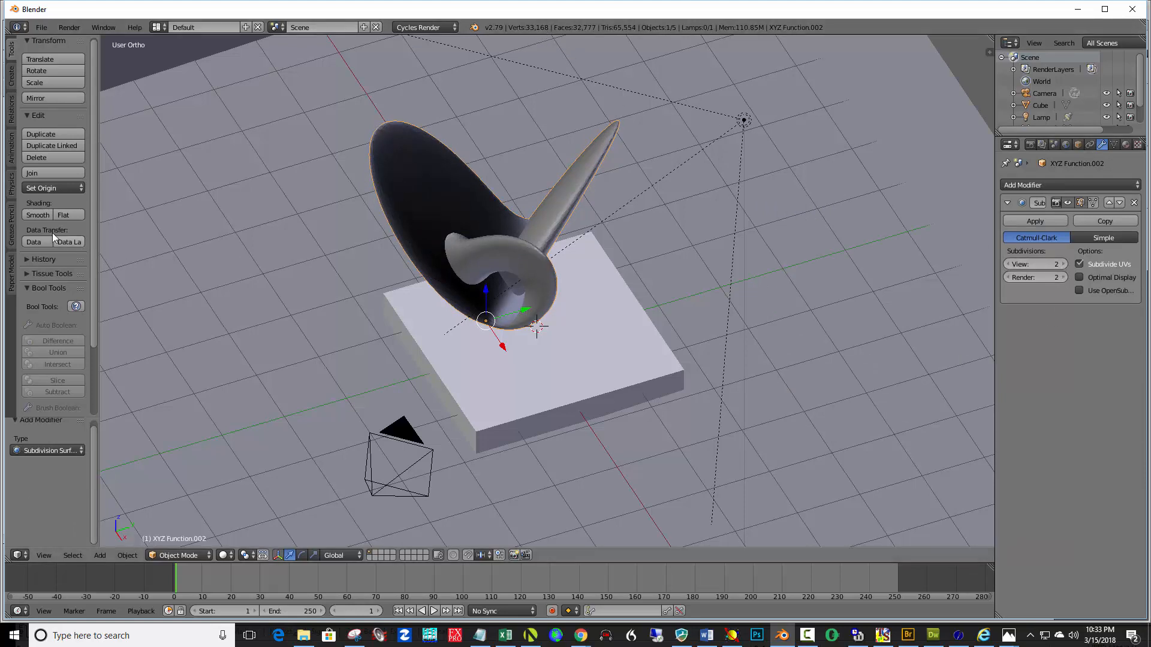
left_click(36, 215)
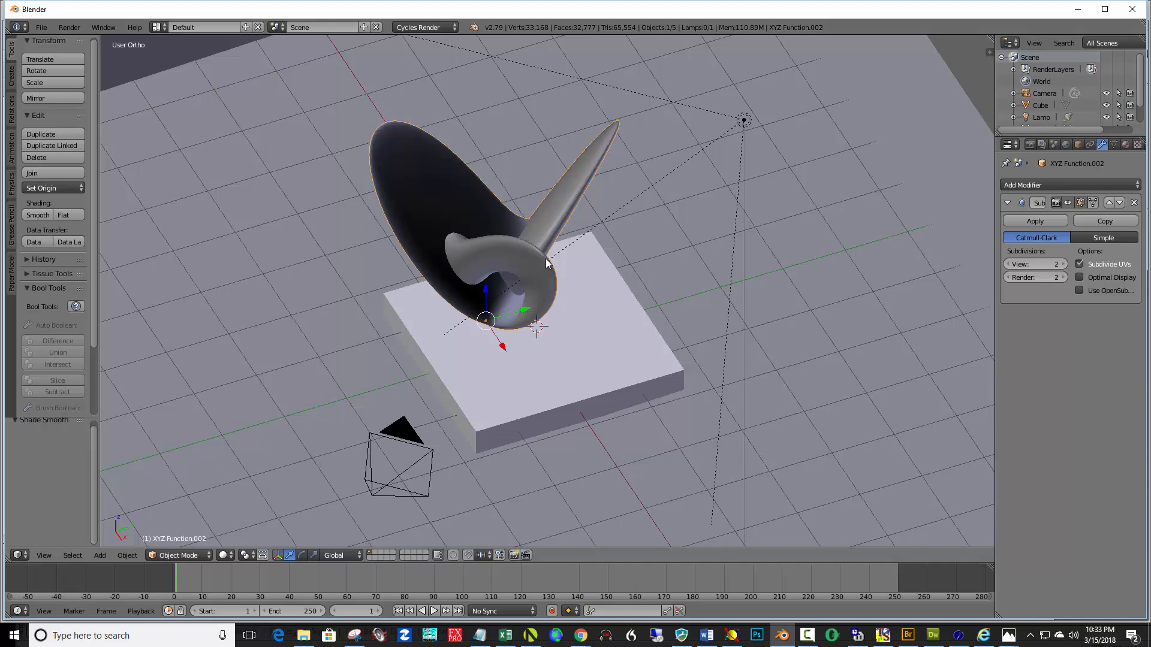
Move the surface about 0.867 along X and apply its Subdivision Surface modifier
mouse_move(546, 258)
middle_mouse_down()
mouse_move(576, 286)
mouse_move(725, 271)
mouse_move(552, 276)
mouse_move(499, 243)
mouse_move(552, 259)
mouse_move(547, 250)
middle_mouse_up()
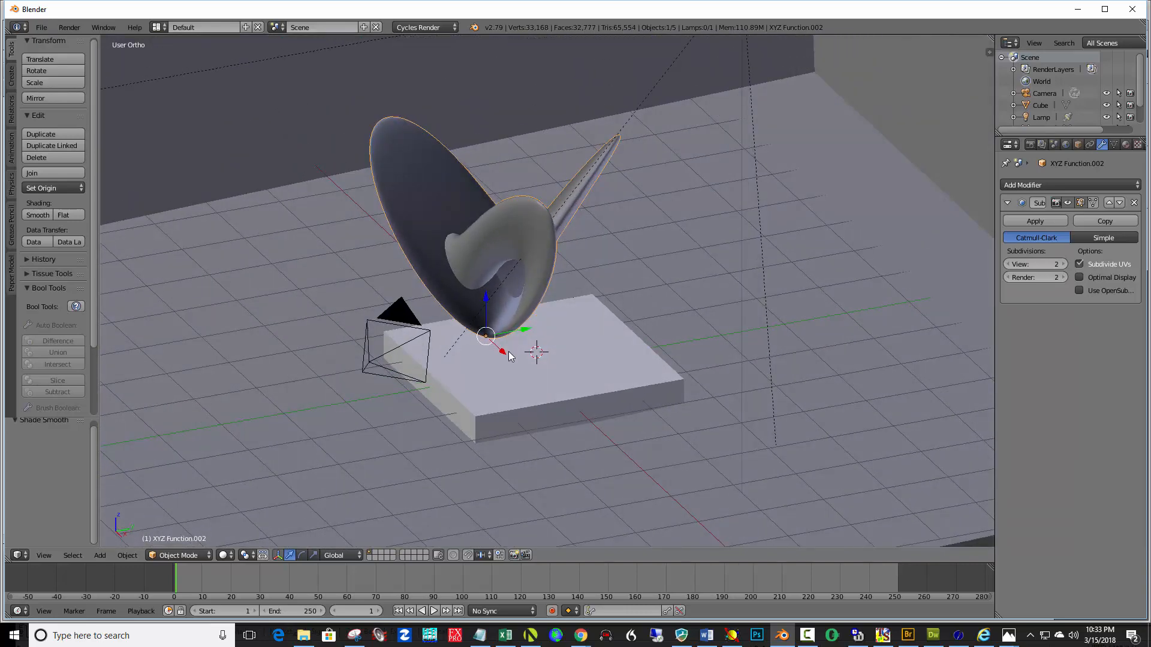
left_click_drag(504, 352, 543, 358)
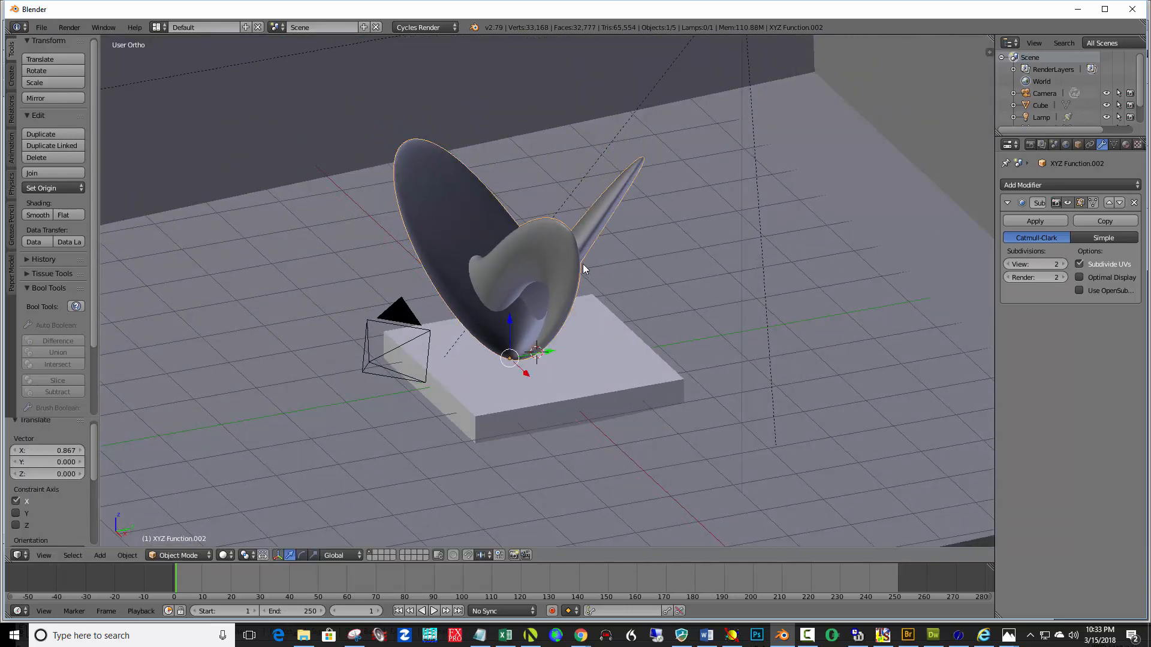
key("ctrl+z")
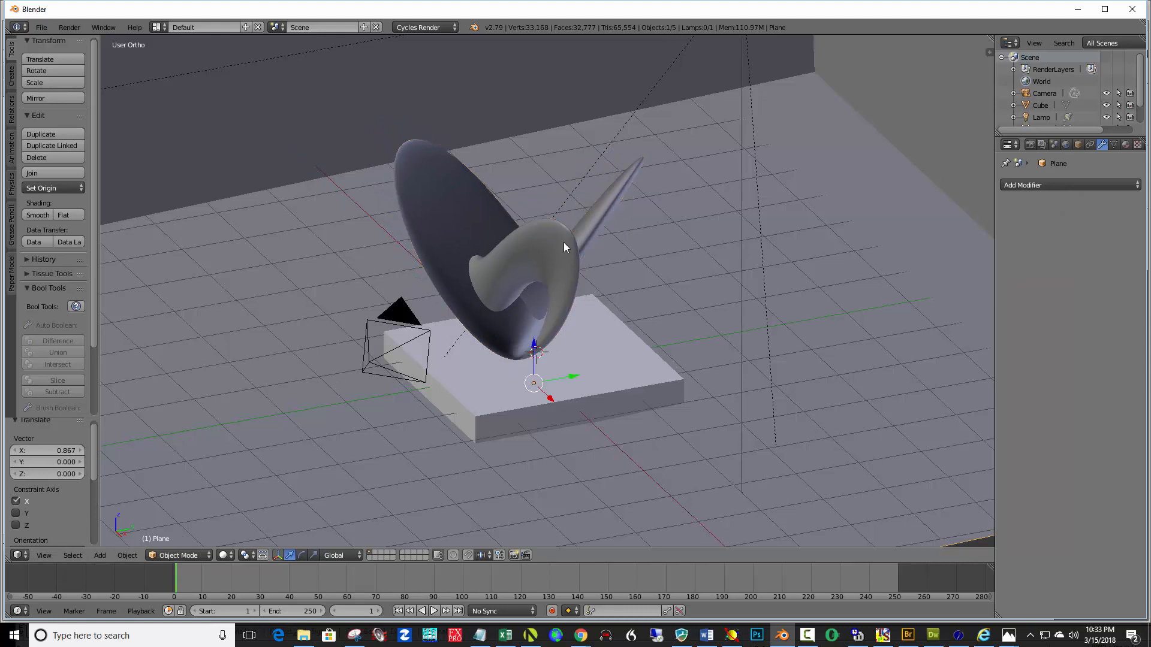
key("ctrl+shift+z")
left_click(1052, 220)
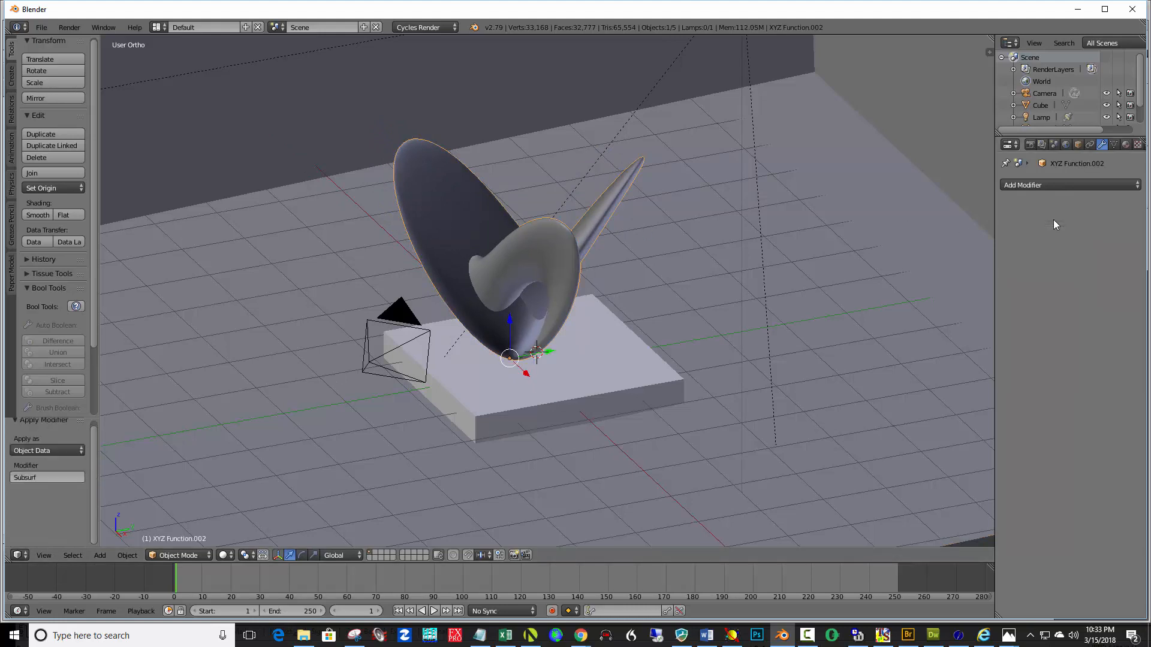
Give the surface a new material with a Glossy BSDF shader and roughness 0.020
left_click(1125, 145)
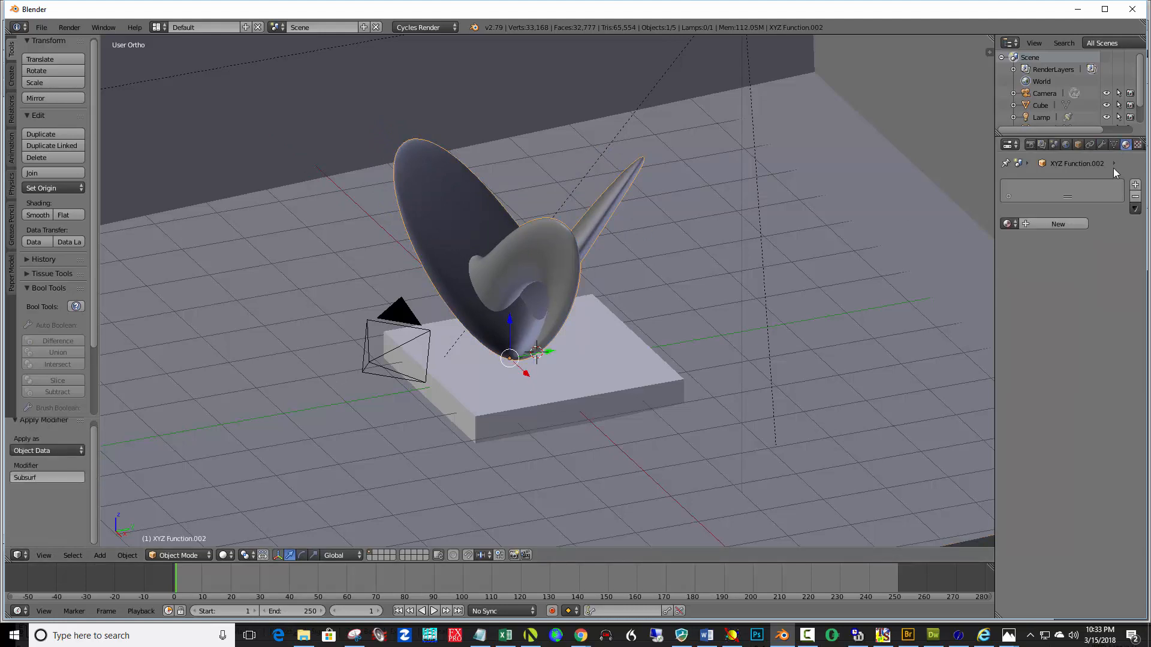
left_click(1073, 225)
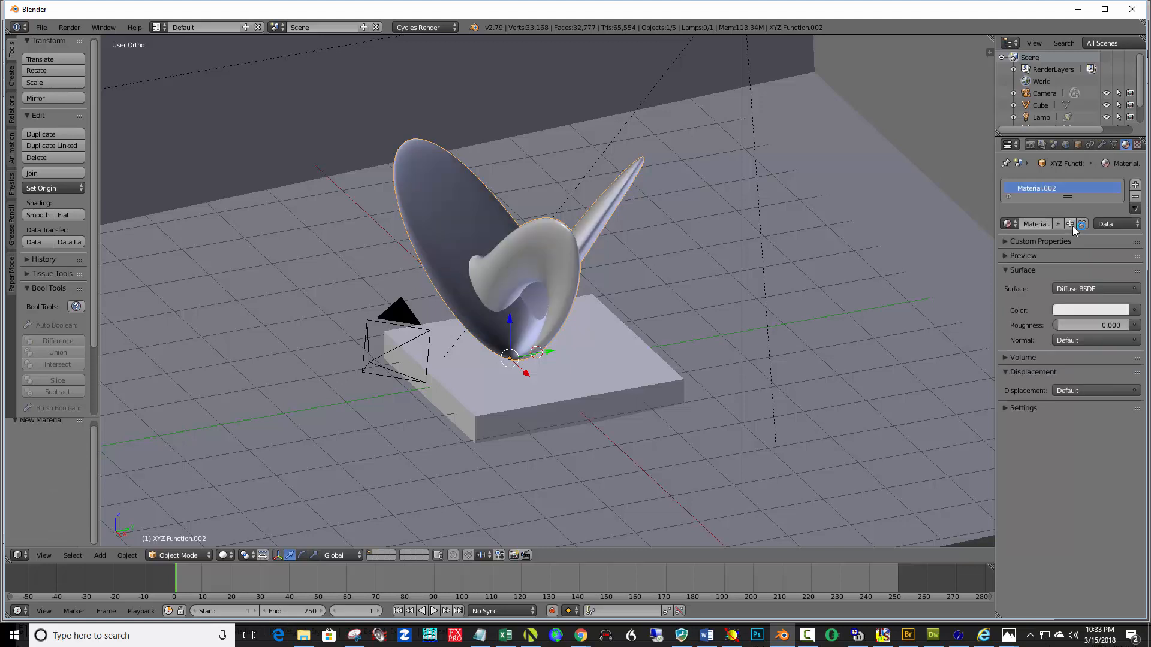
left_click(1092, 289)
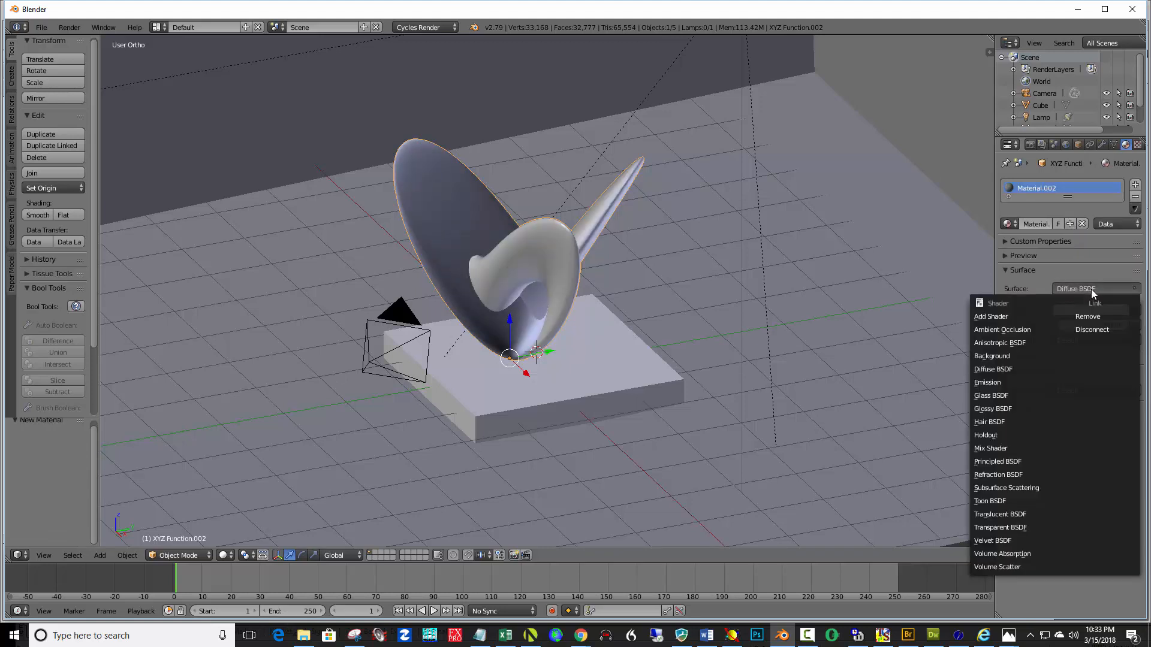
left_click(1012, 408)
left_click(1110, 342)
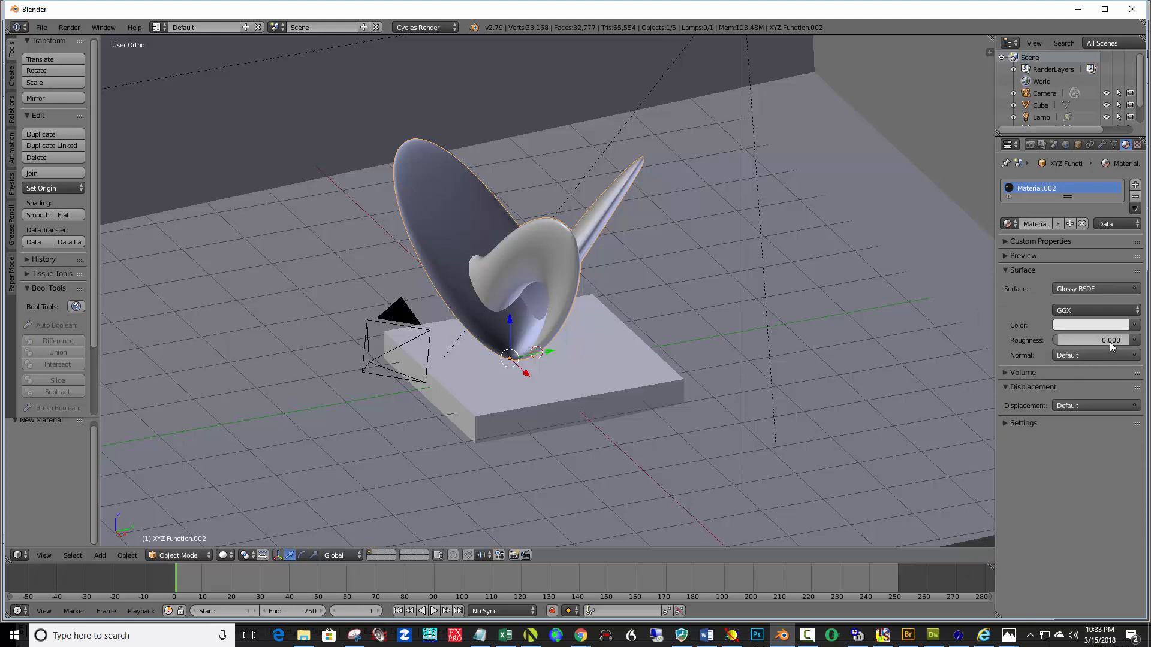
type(".02")
key("Return")
Switch the viewport to rendered shading and set the lamp's strength to about 3989.1
left_click(225, 556)
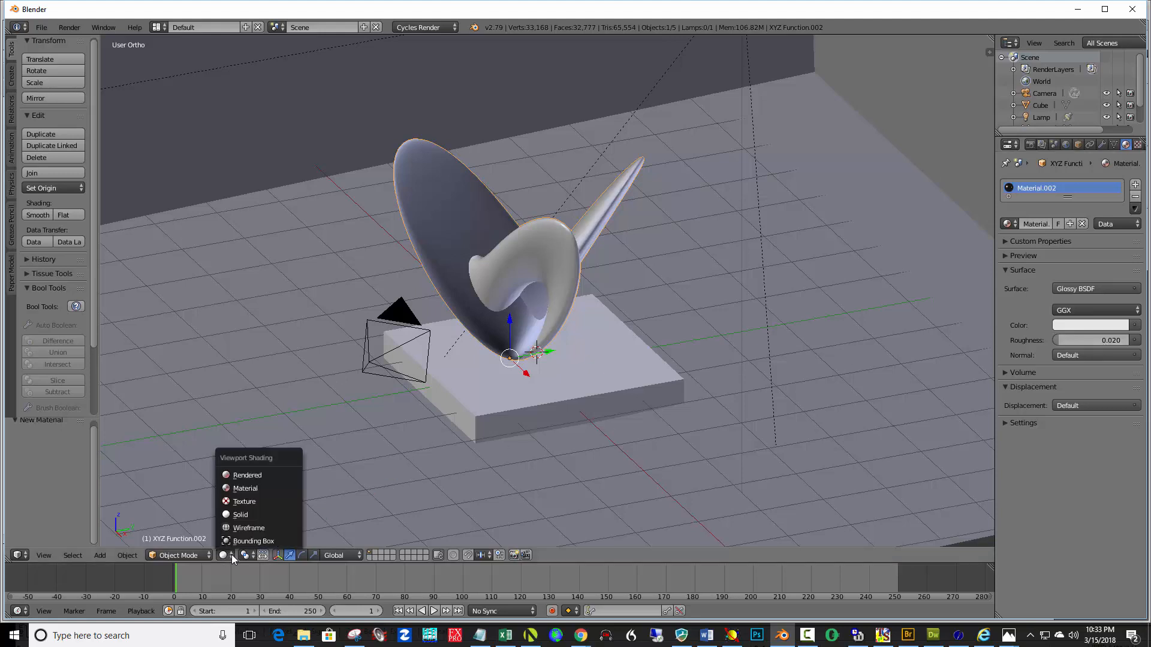
left_click(247, 475)
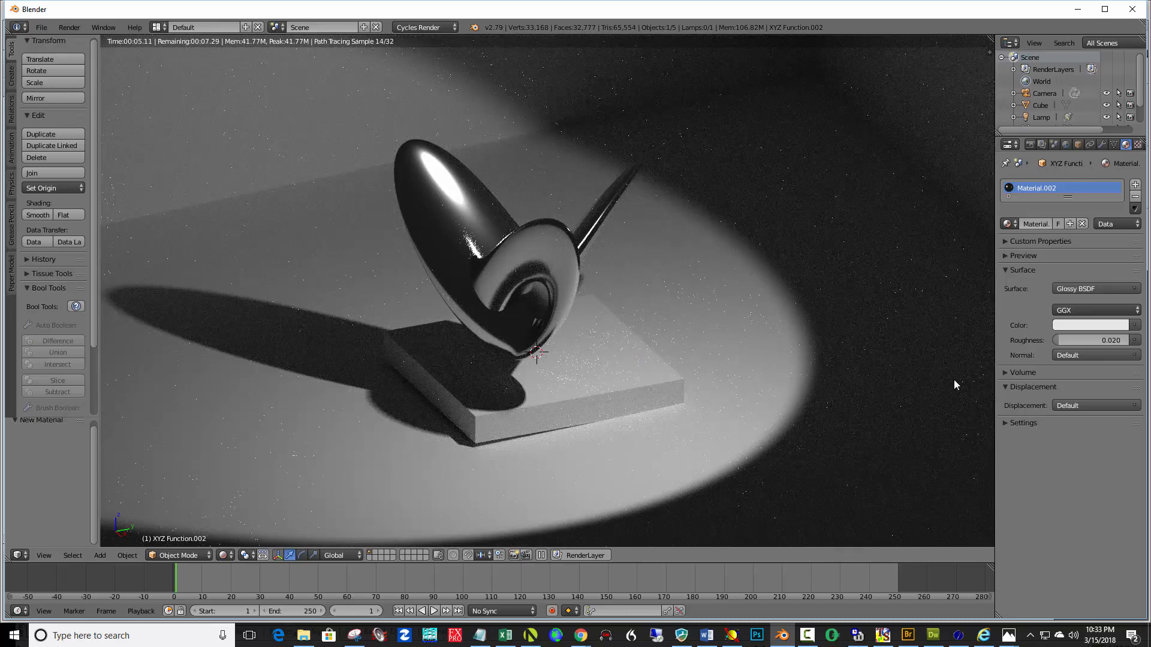
left_click(1041, 117)
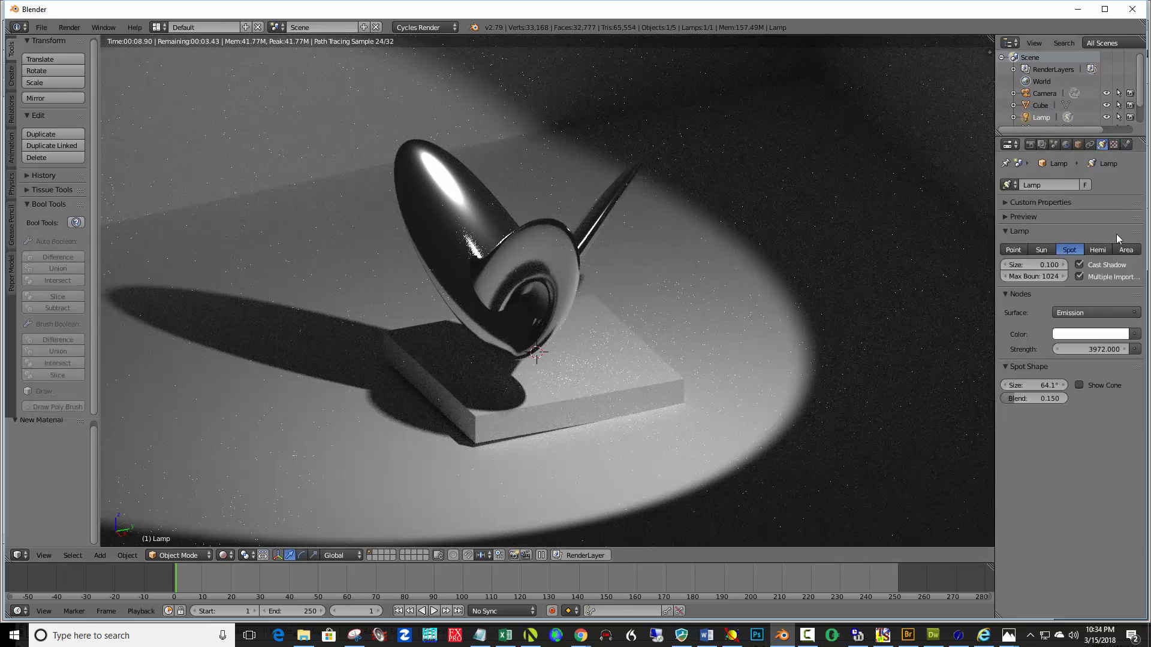
left_click_drag(1085, 351, 1136, 352)
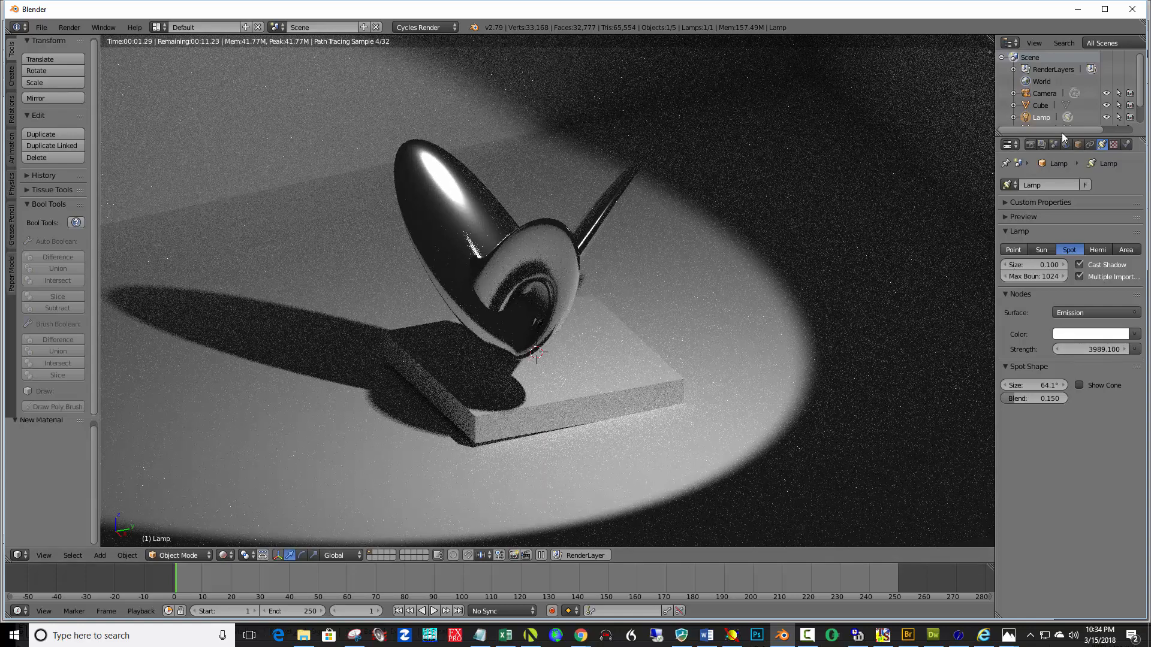
Set the scene's color management exposure to -0.096
left_click(1052, 144)
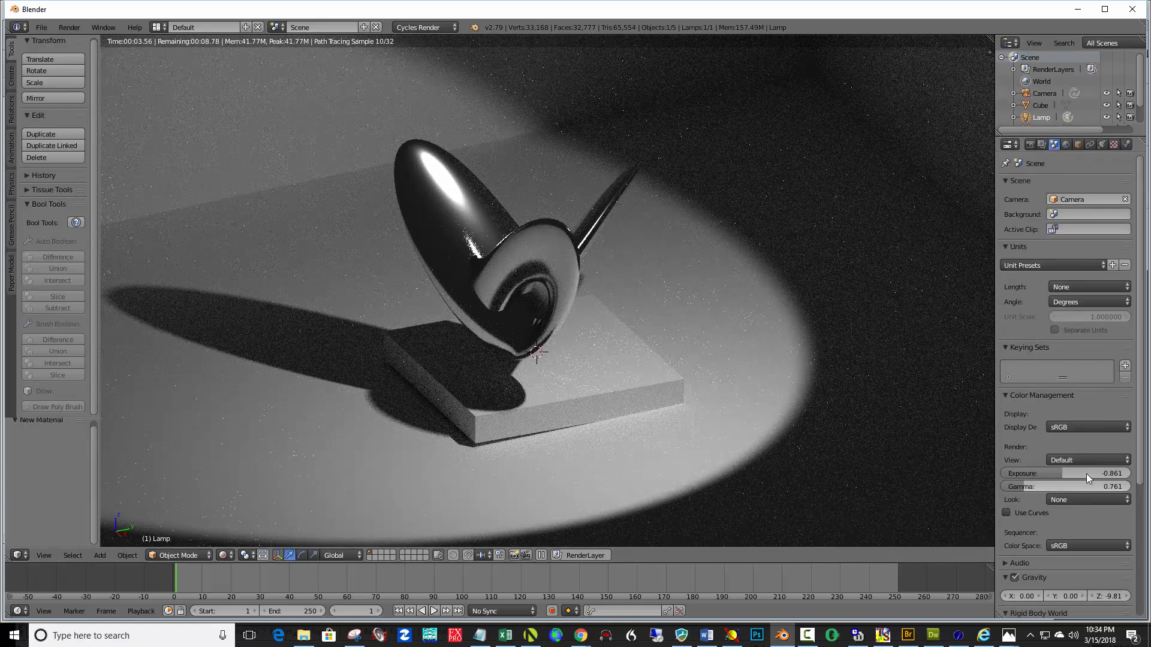
left_click_drag(1080, 473, 1084, 474)
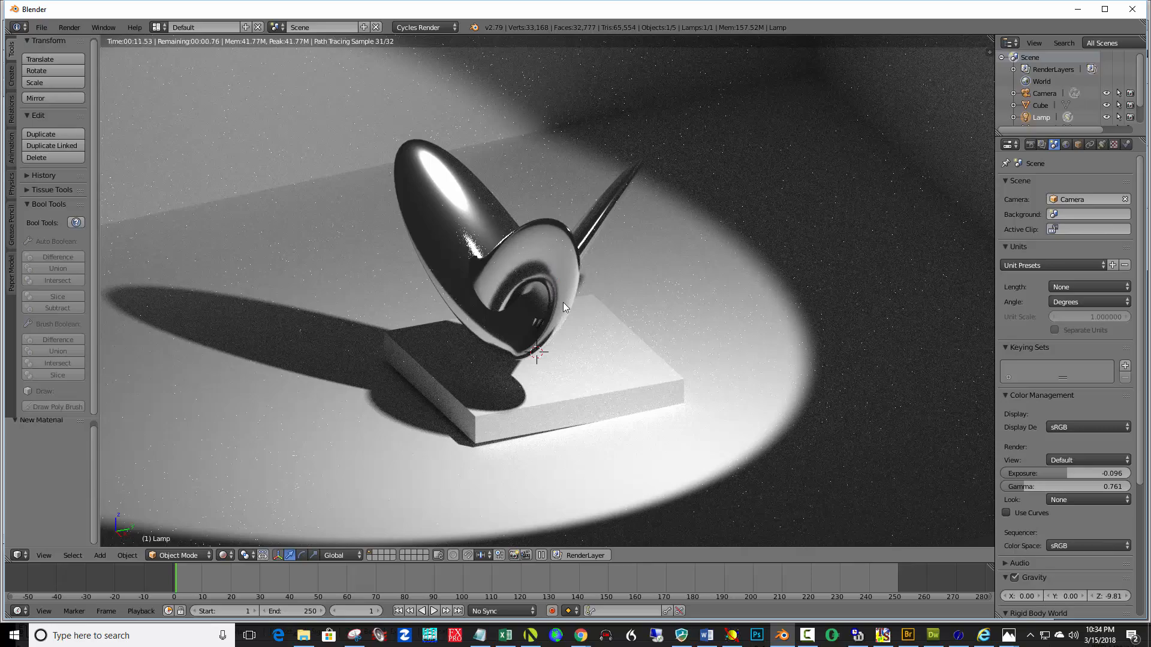
Return to solid shading and reframe the camera view around the sculpture
middle_click_drag(563, 302, 609, 312)
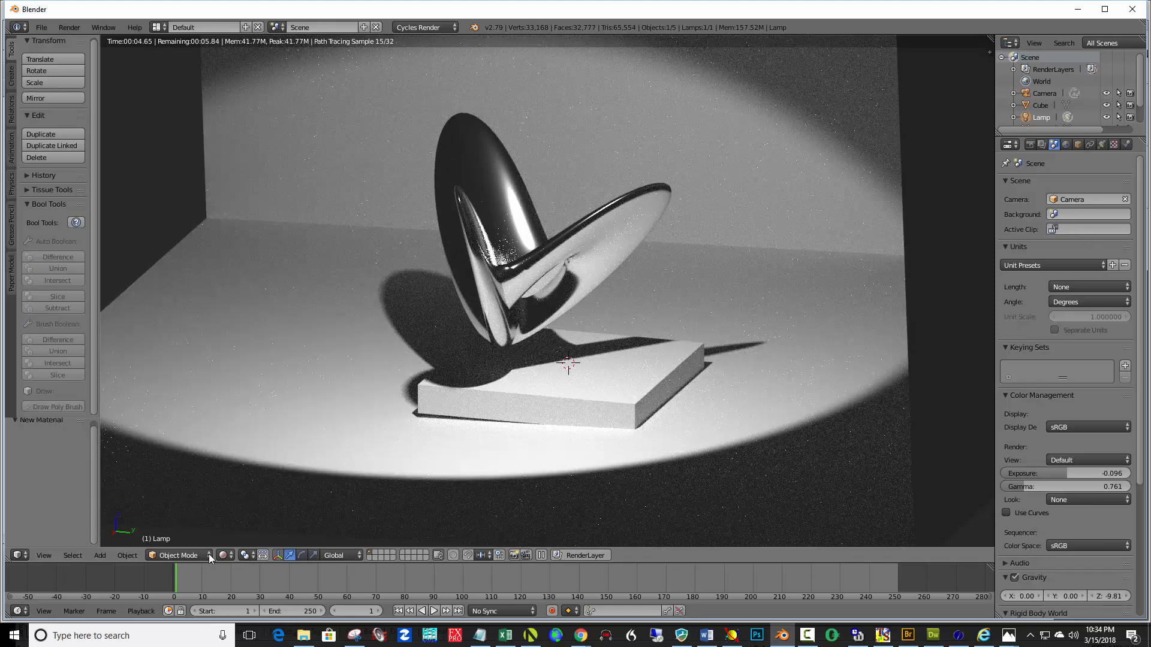
left_click(229, 557)
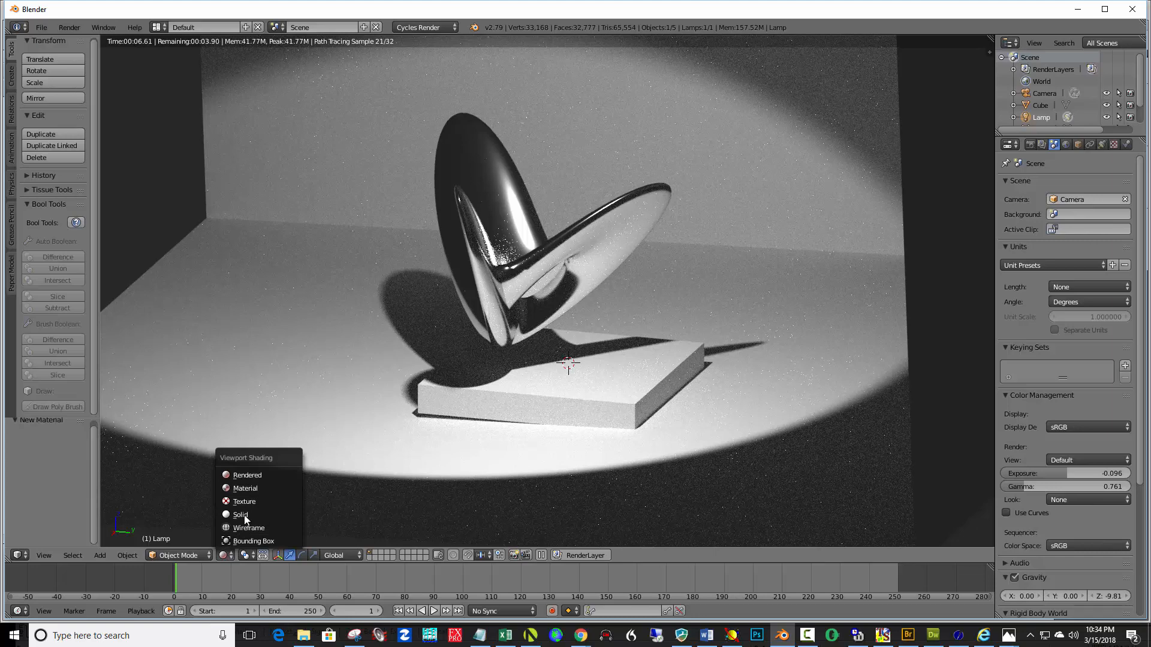
left_click(246, 516)
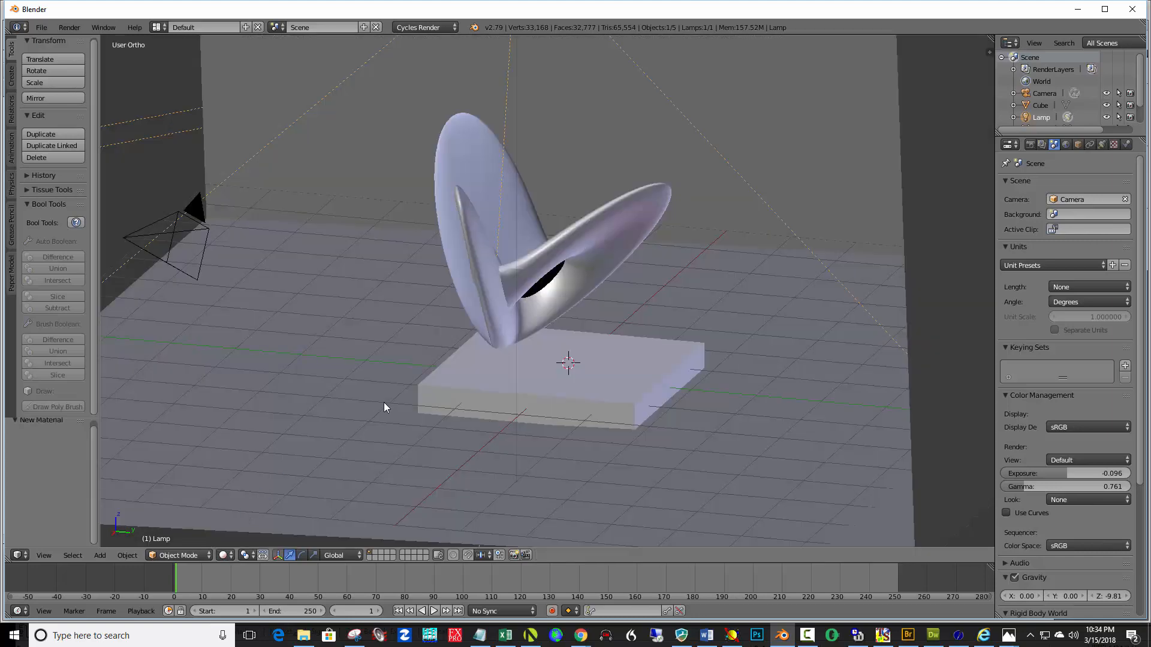
key("KP_0")
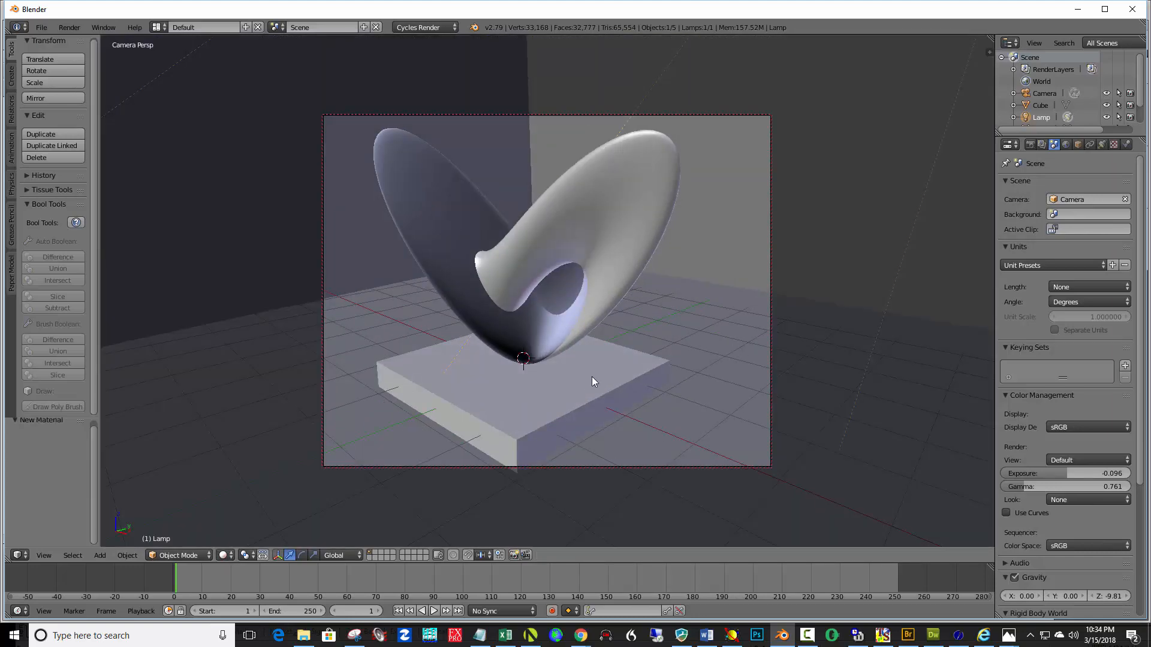
mouse_move(592, 382)
middle_mouse_down()
mouse_move(502, 376)
mouse_move(512, 376)
middle_mouse_up()
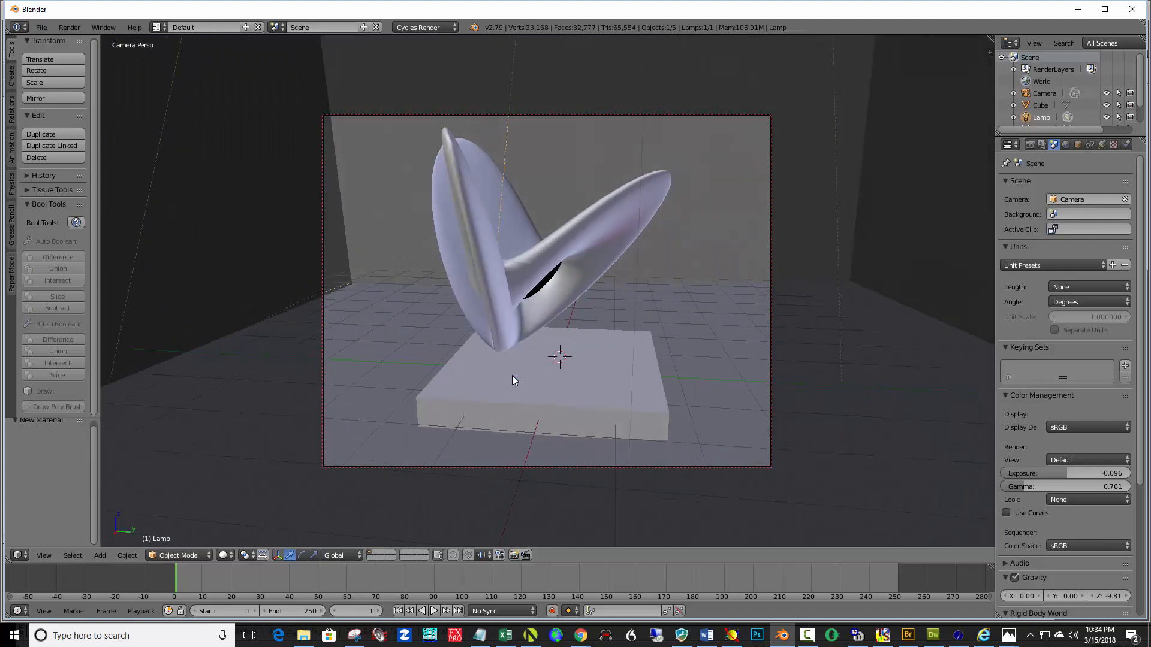
Select the surface and move it about -0.206 along Z
right_click(497, 284)
left_click_drag(544, 356, 585, 369)
left_click_drag(543, 314, 542, 323)
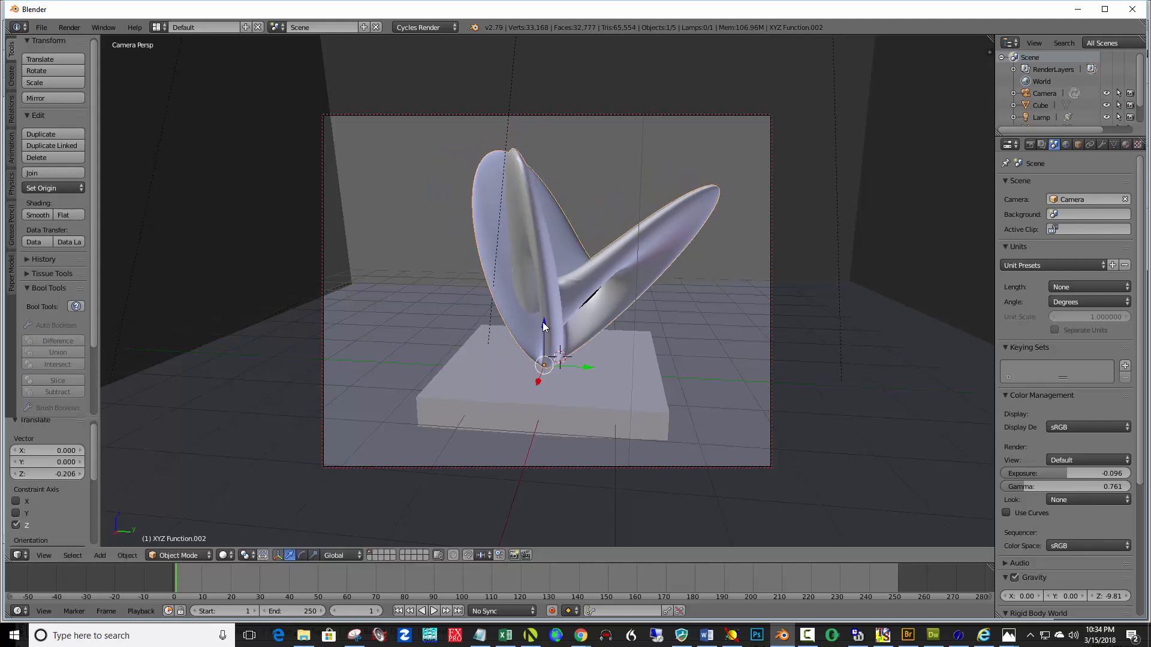
mouse_move(635, 374)
middle_mouse_down()
mouse_move(592, 362)
mouse_move(638, 343)
middle_mouse_up()
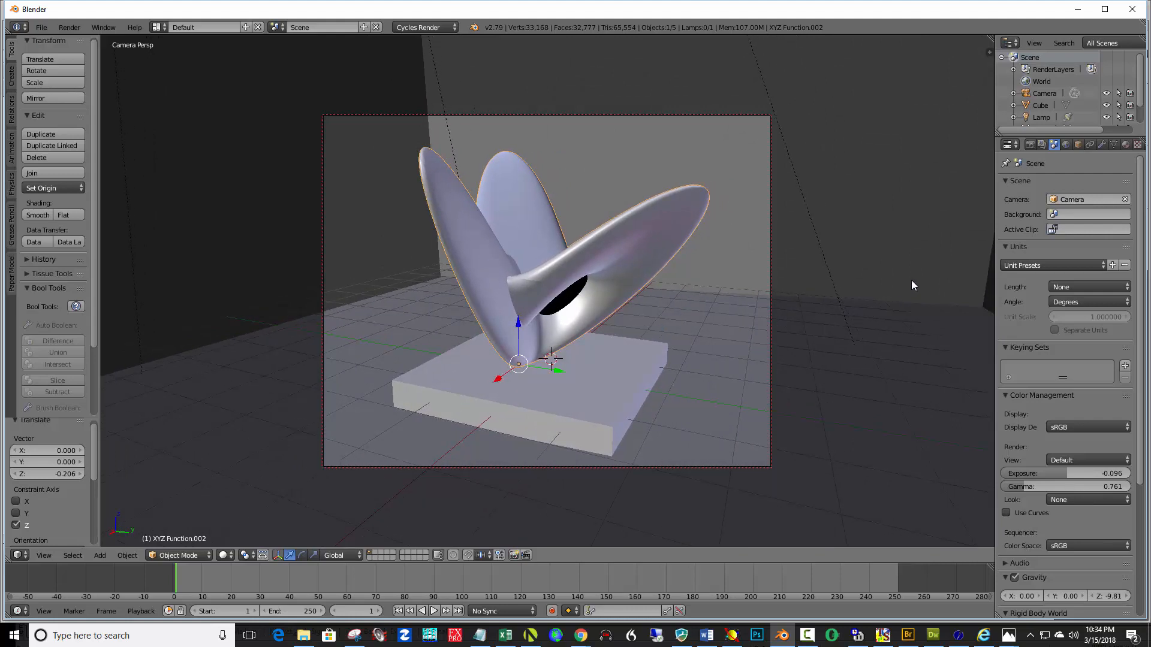
Enable Denoising on the render layer
left_click(1027, 147)
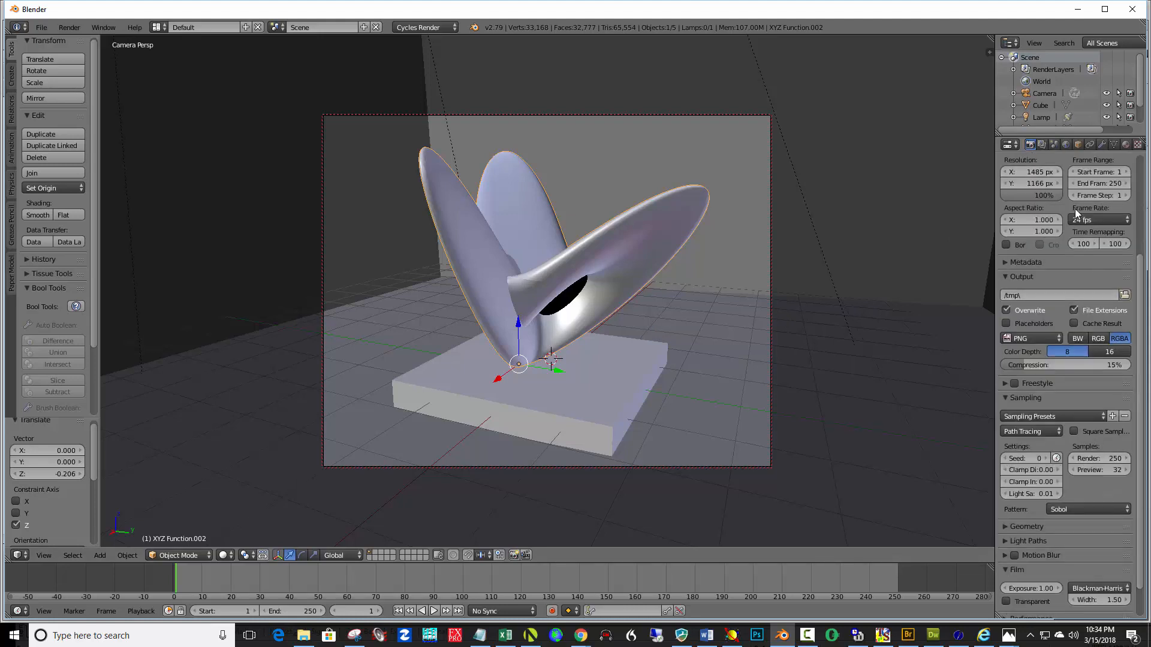
left_click(1043, 145)
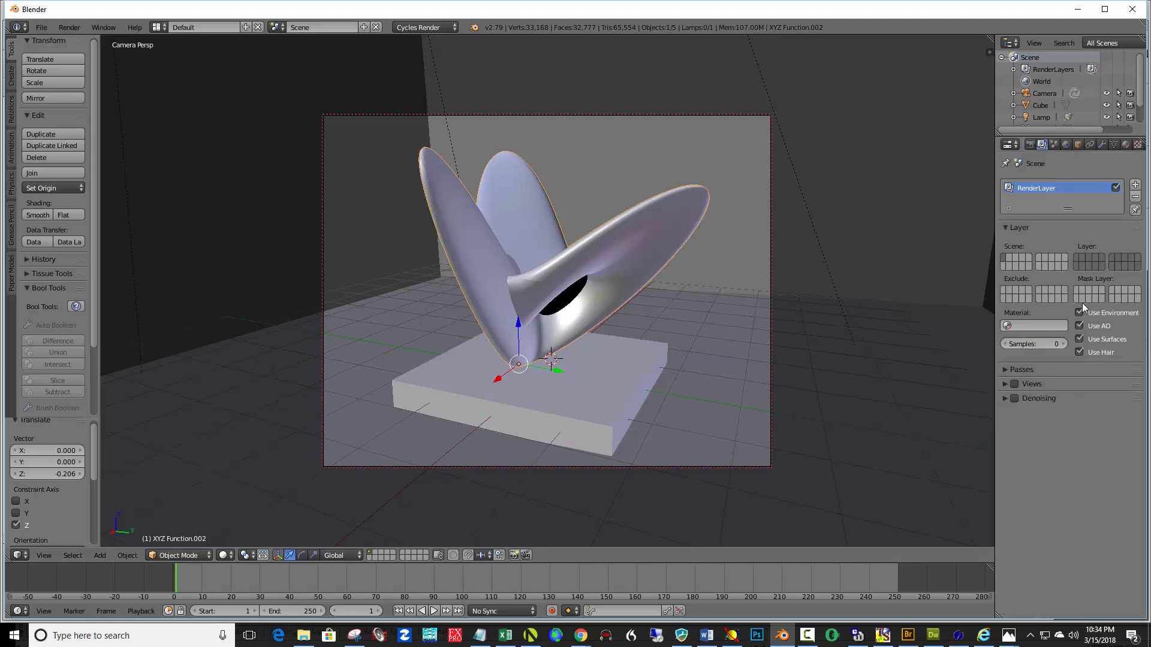
left_click(1016, 398)
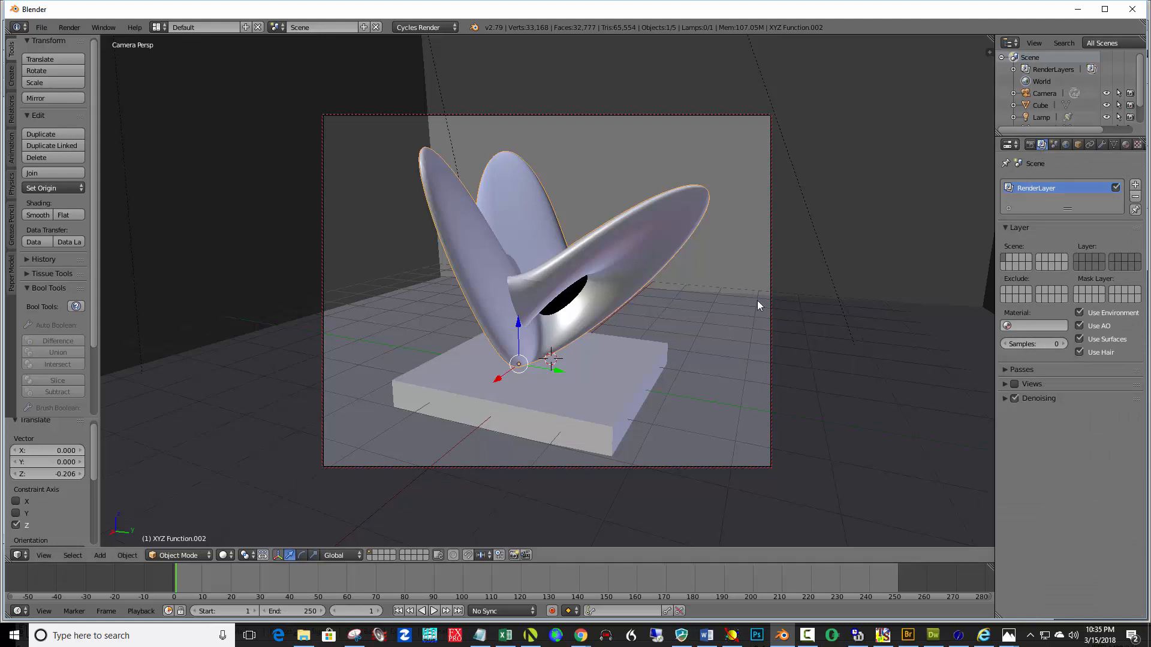
Render the camera view and set the color management exposure to 0.287
key("F12")
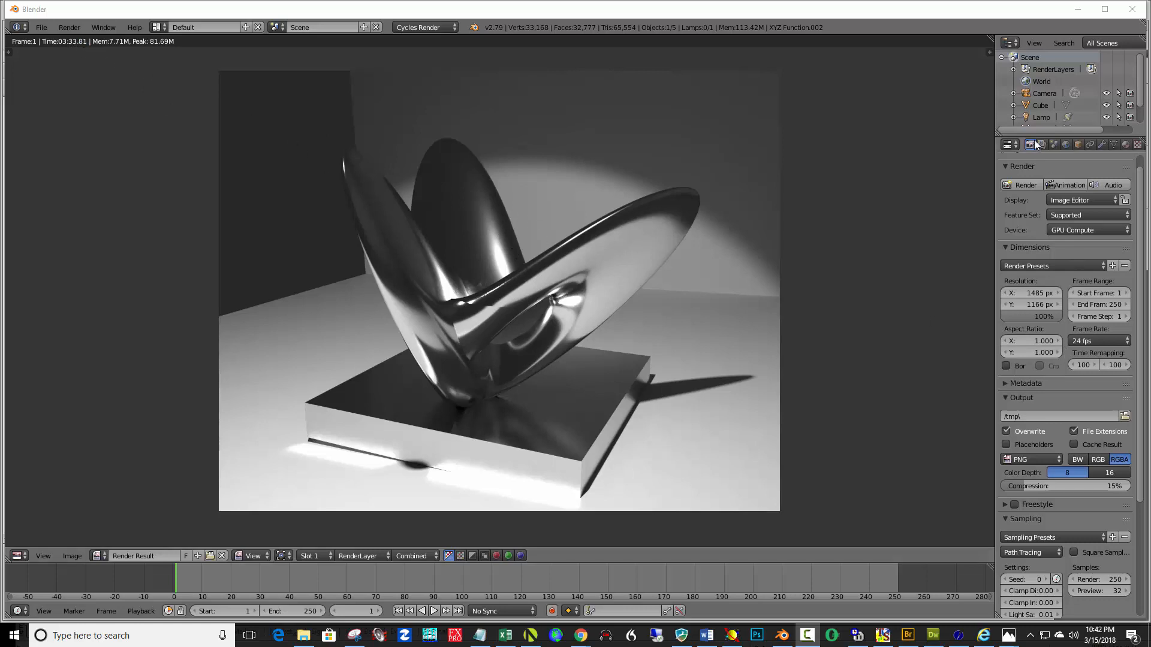
left_click(1053, 145)
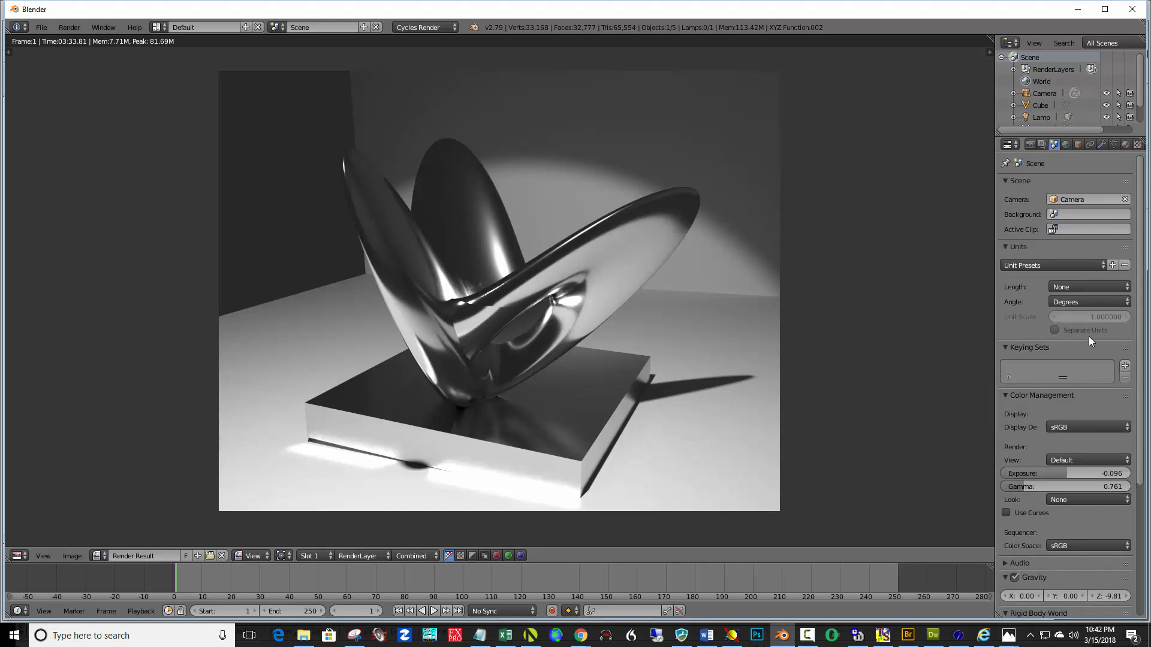
left_click_drag(1087, 476, 1113, 476)
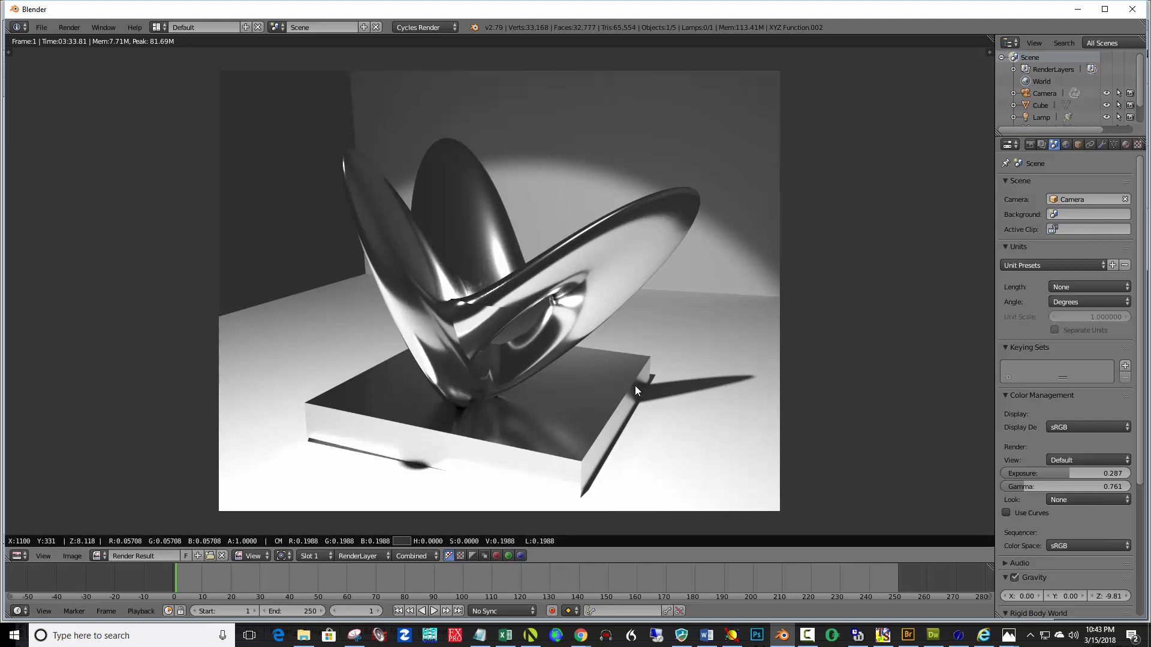
Save the render as xyz form2.png in Documents
key("F3")
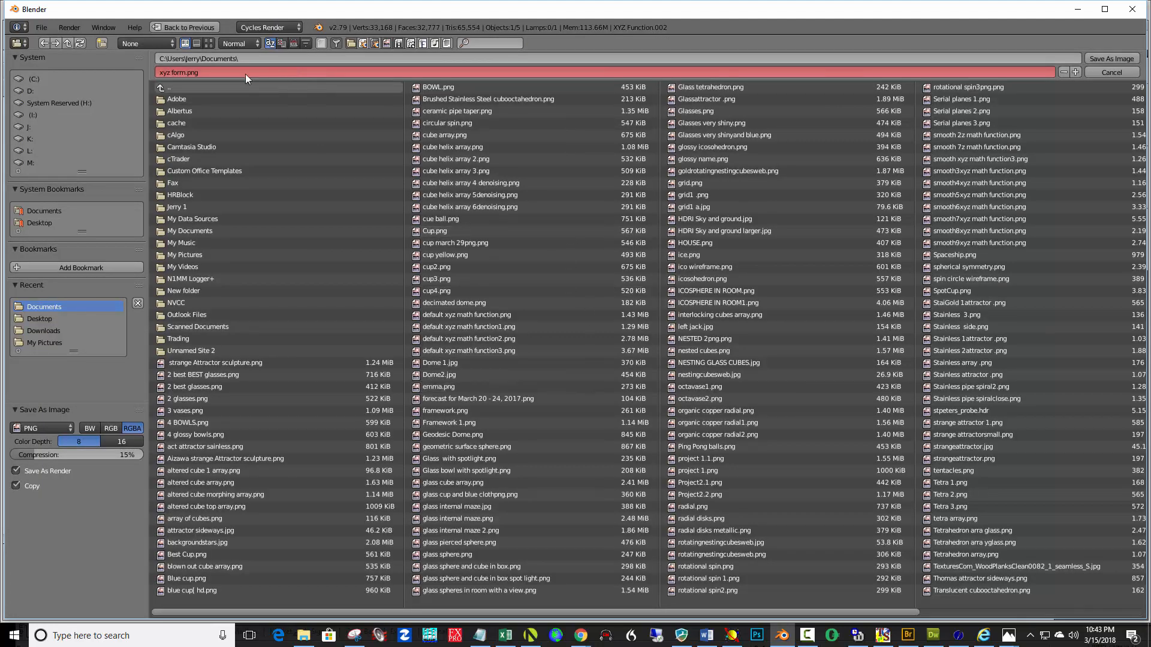
left_click(186, 73)
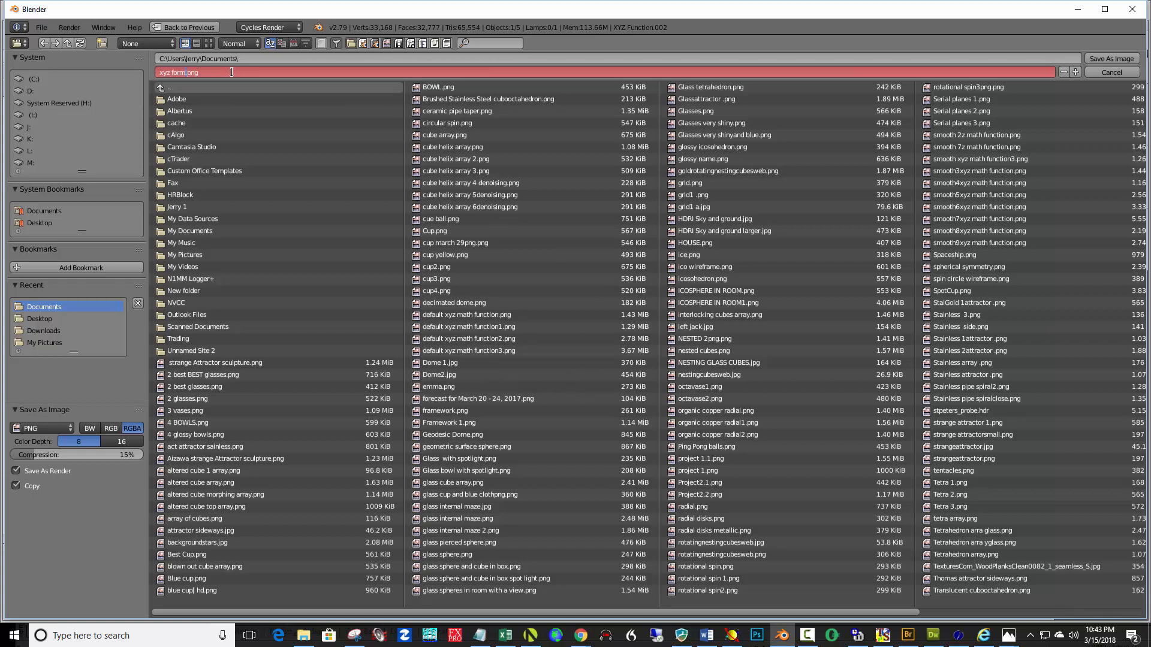
type("2")
left_click(1119, 59)
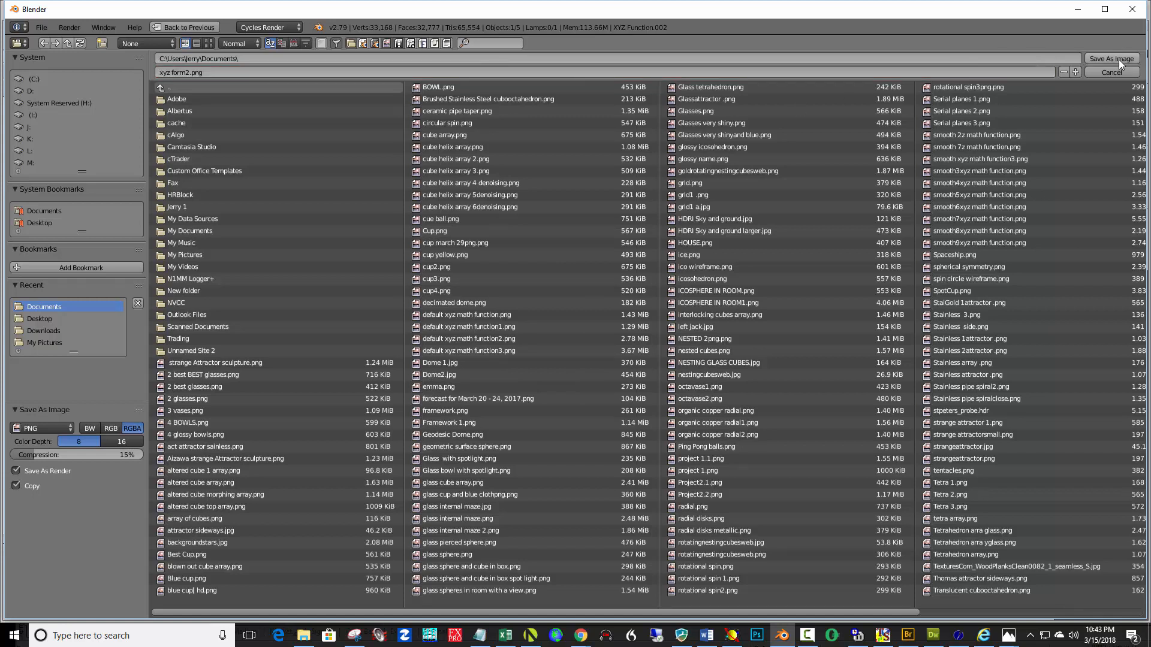